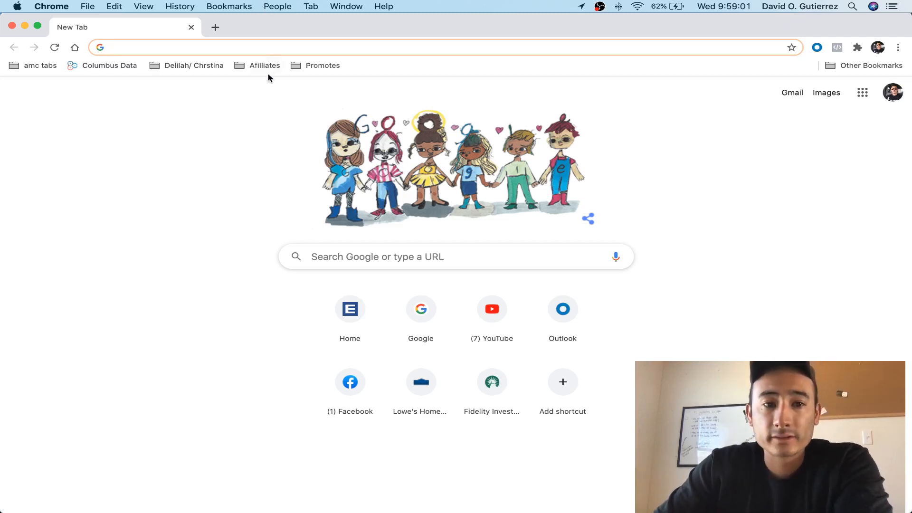
- Open the ClickBank dashboard, go to its marketplace and list the products in the Health & Fitness category
click(309, 67)
click(331, 99)
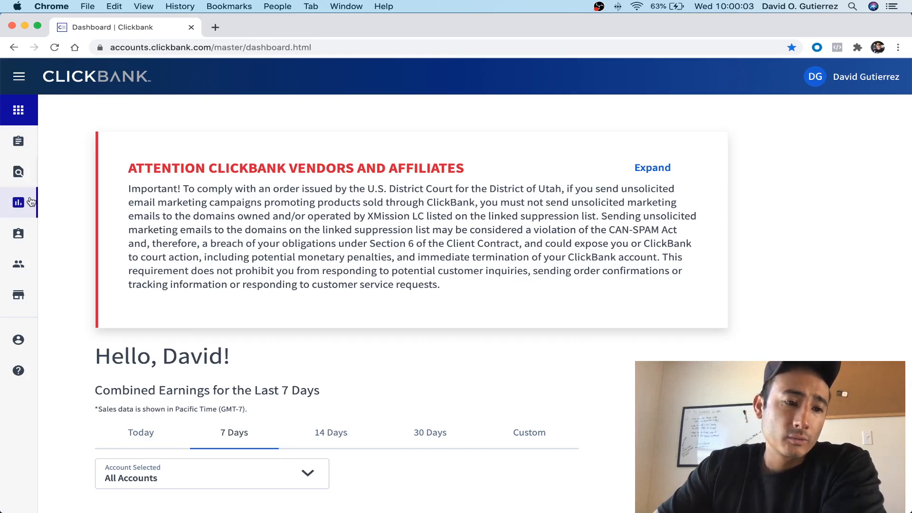
click(19, 297)
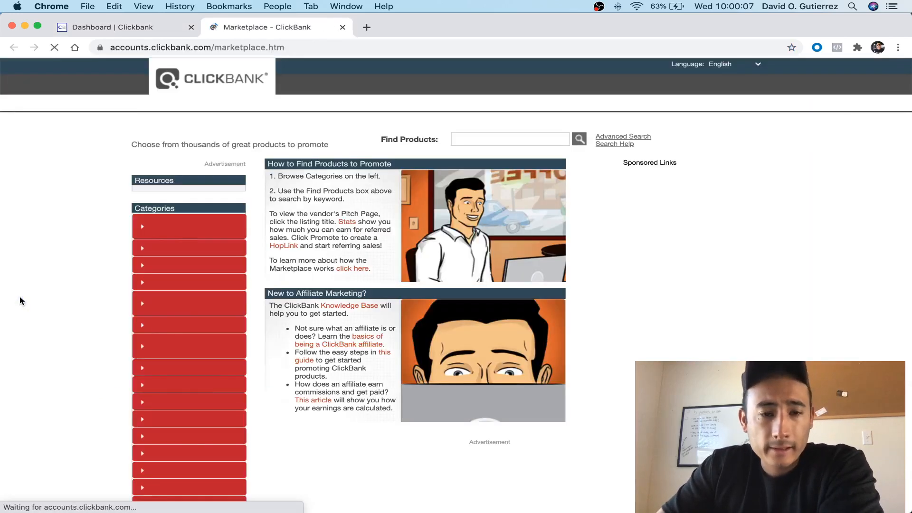
scroll(91, 261, down, 5)
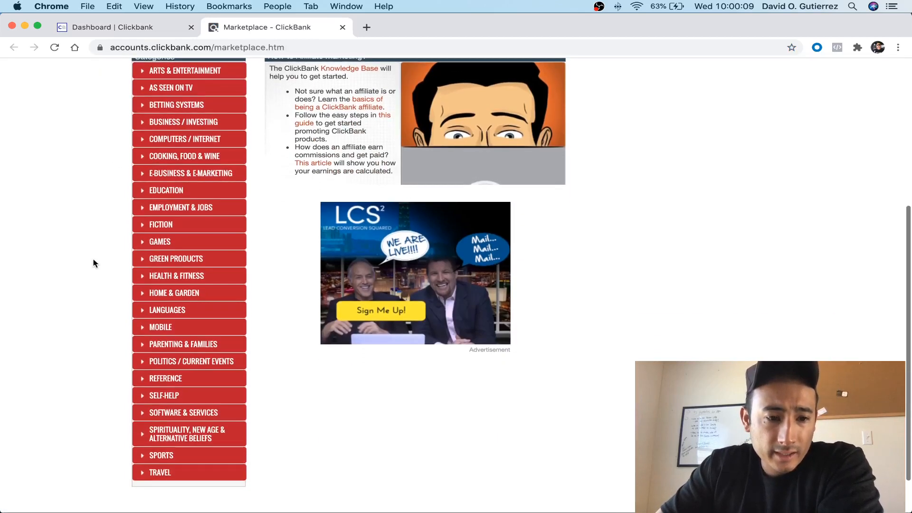
click(157, 276)
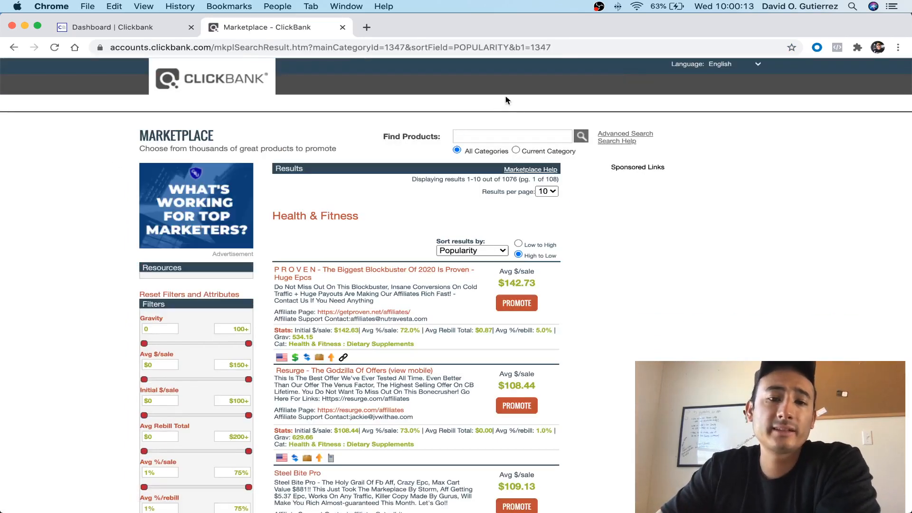
- Sort the Health & Fitness results by Gravity and highlight the gravity figure of the Resurge offer
scroll(445, 232, down, 2)
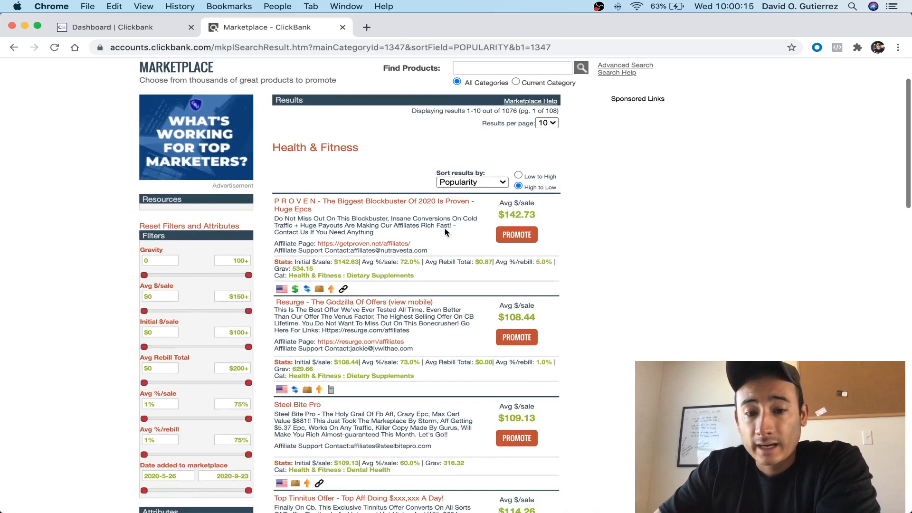
click(501, 185)
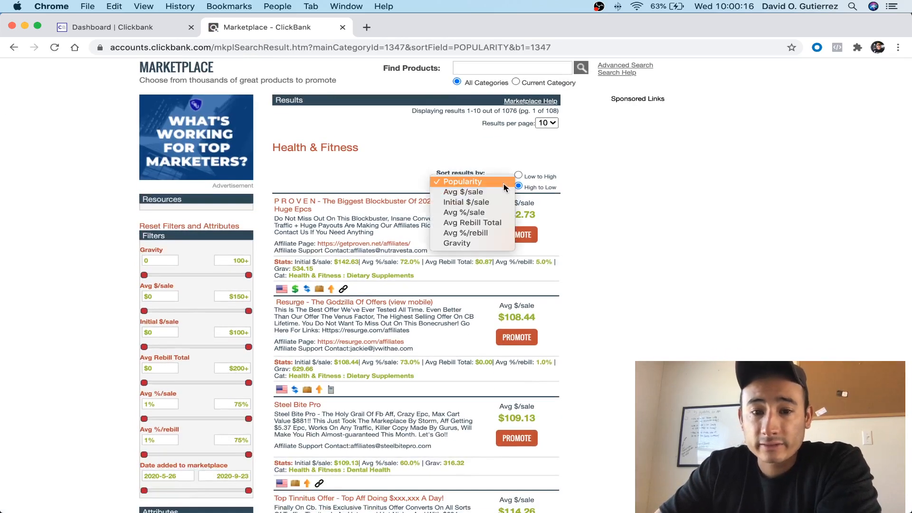
click(457, 245)
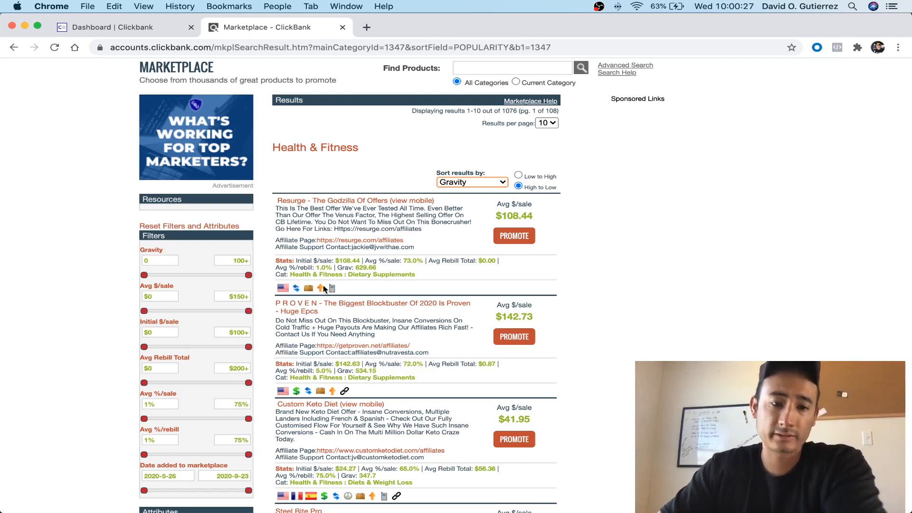
click(337, 265)
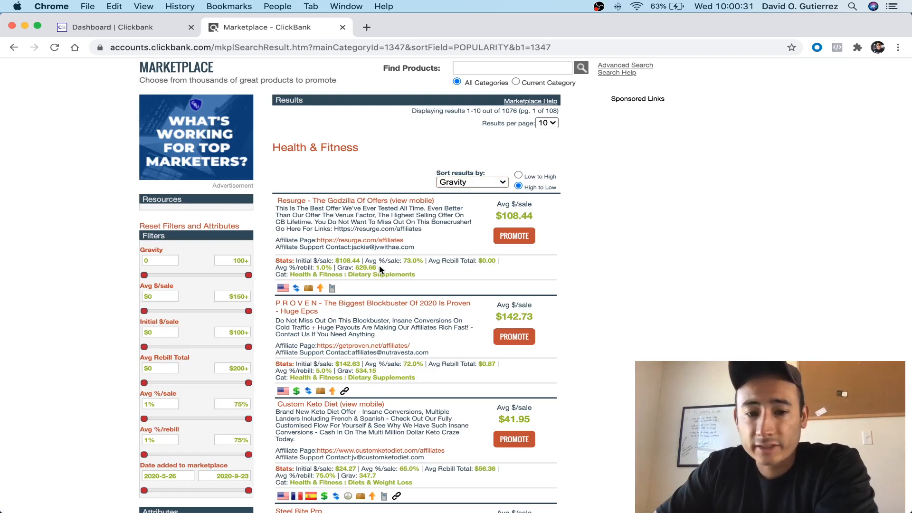
drag(378, 268, 353, 272)
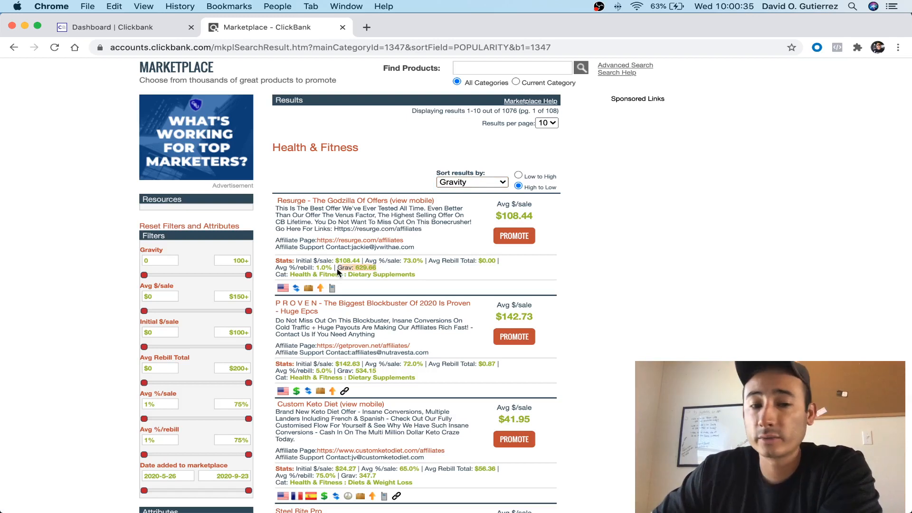
- Review the Resurge offer's sales page, including its bottle packages and prices, and return to the marketplace results
click(342, 202)
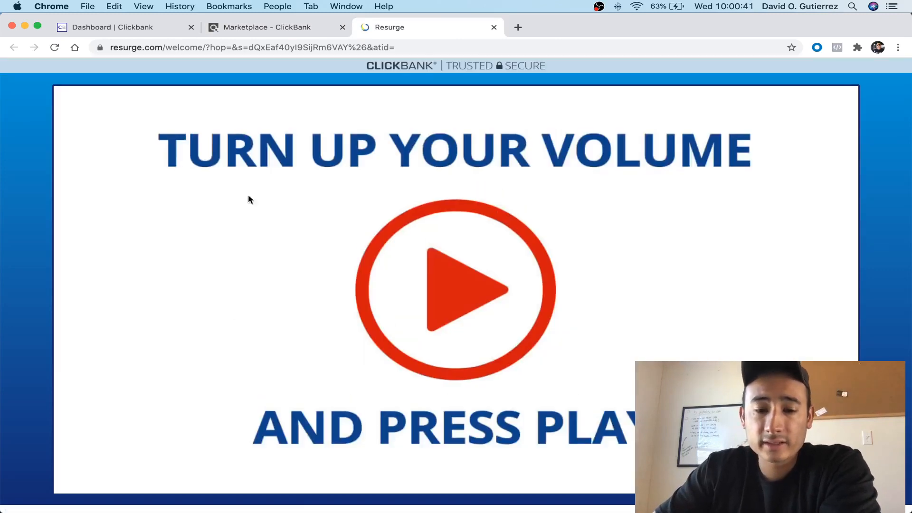
scroll(712, 353, down, 10)
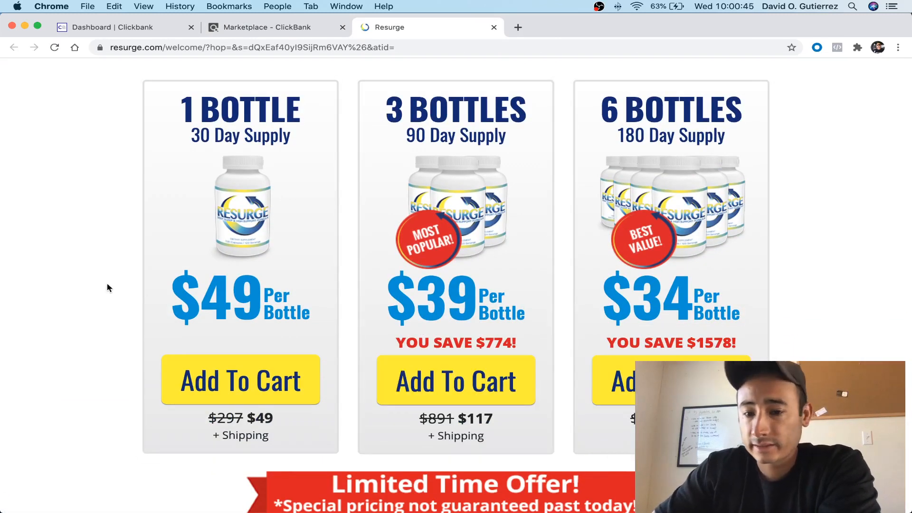
scroll(107, 285, down, 4)
scroll(107, 284, down, 20)
scroll(107, 284, up, 20)
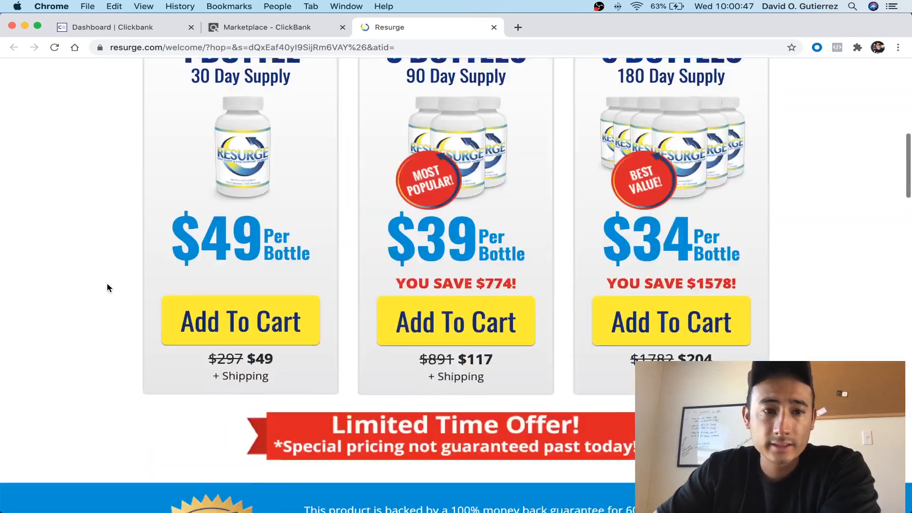
click(268, 29)
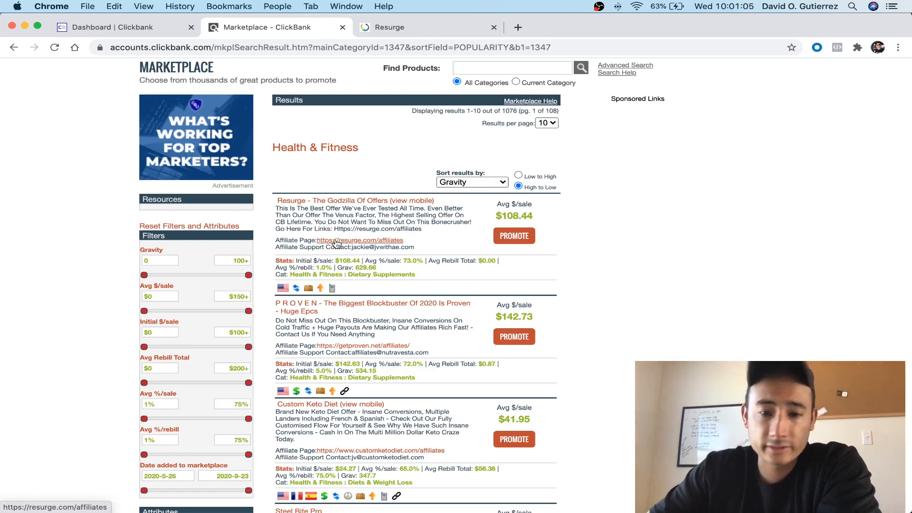
- Generate a HopLink for promoting the Resurge offer, using the account nickname and the tracking ID eBook
click(514, 236)
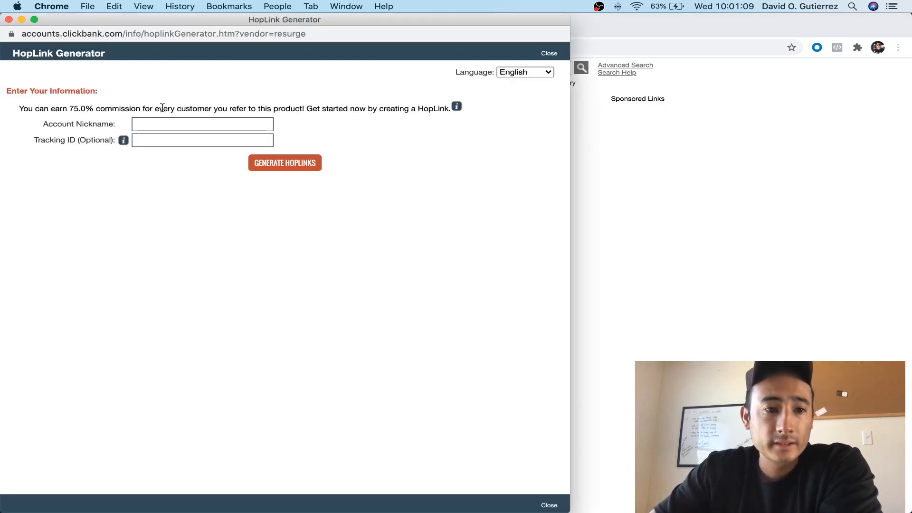
click(166, 123)
click(156, 147)
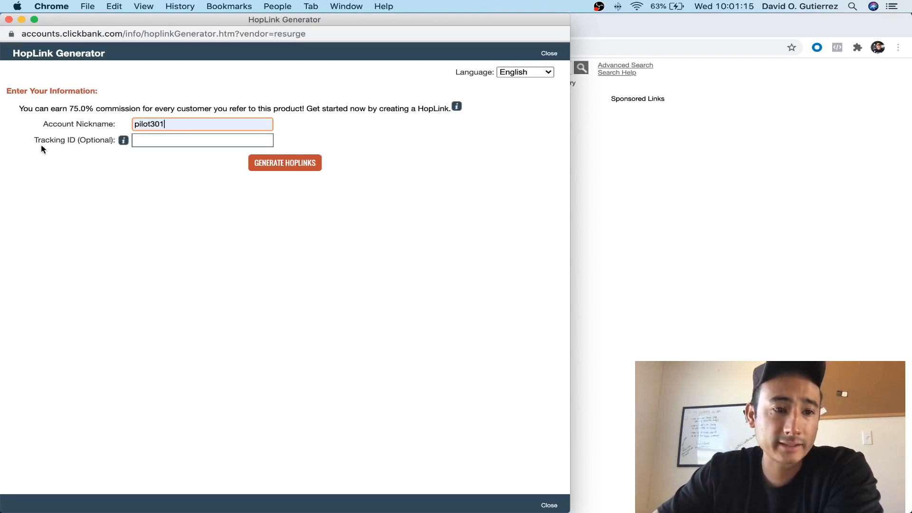
click(175, 140)
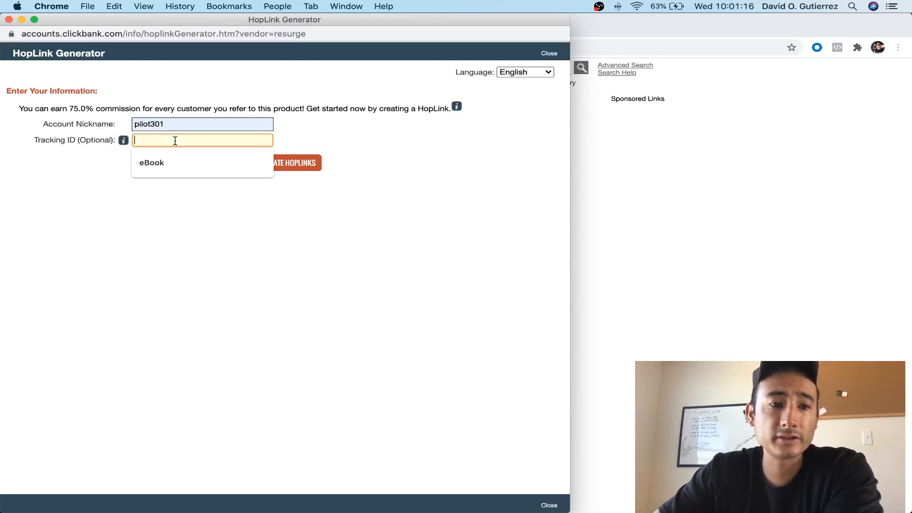
click(157, 163)
click(229, 218)
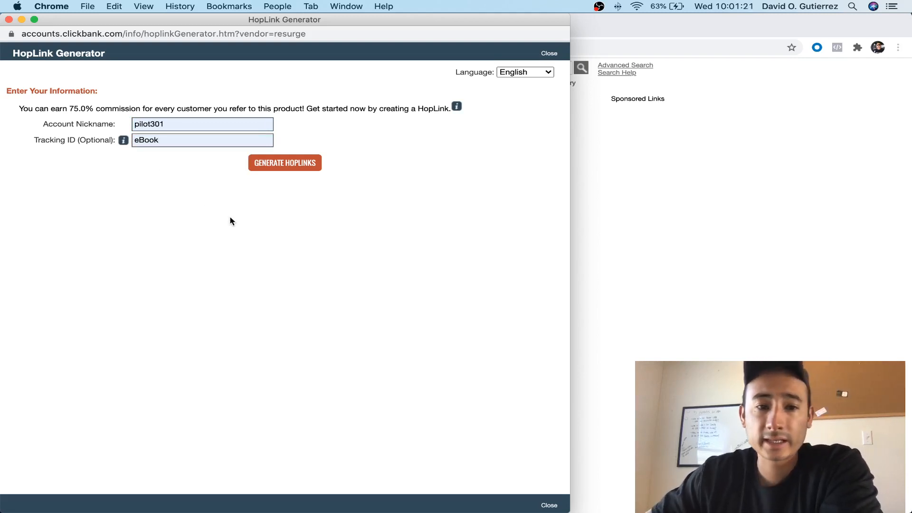
click(300, 167)
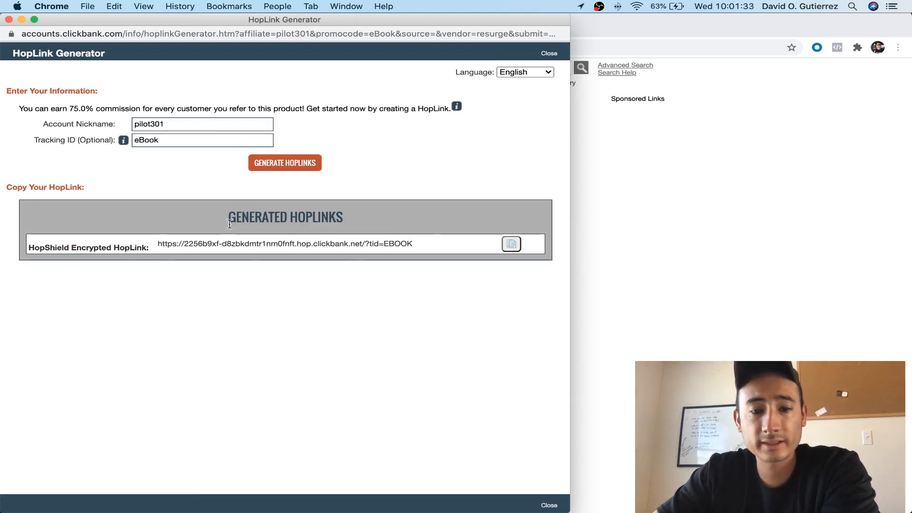
- Copy the encrypted HopLink for Resurge, and put away the generator window and the Resurge sales page
click(510, 245)
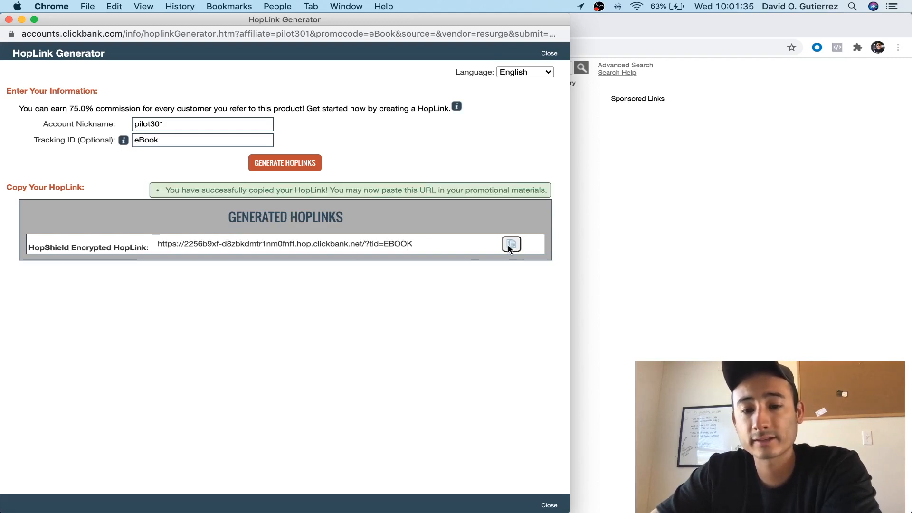
click(21, 20)
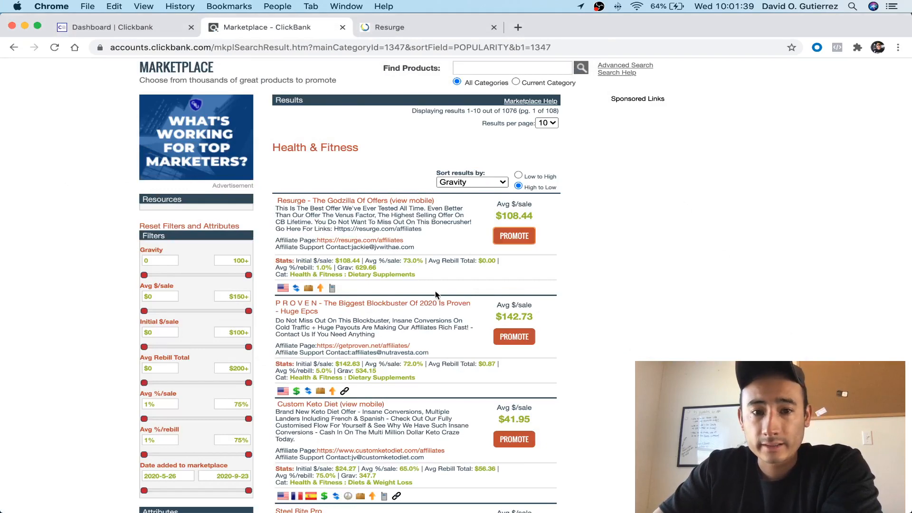
click(417, 27)
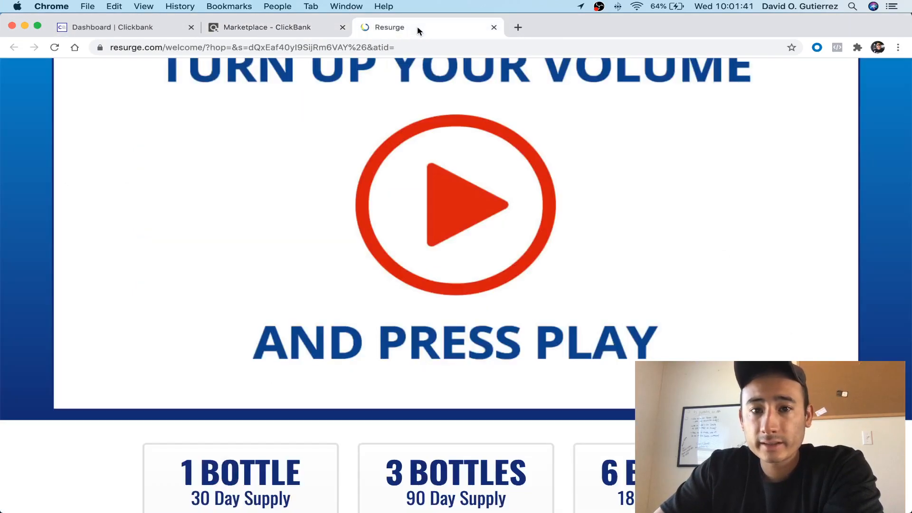
click(494, 27)
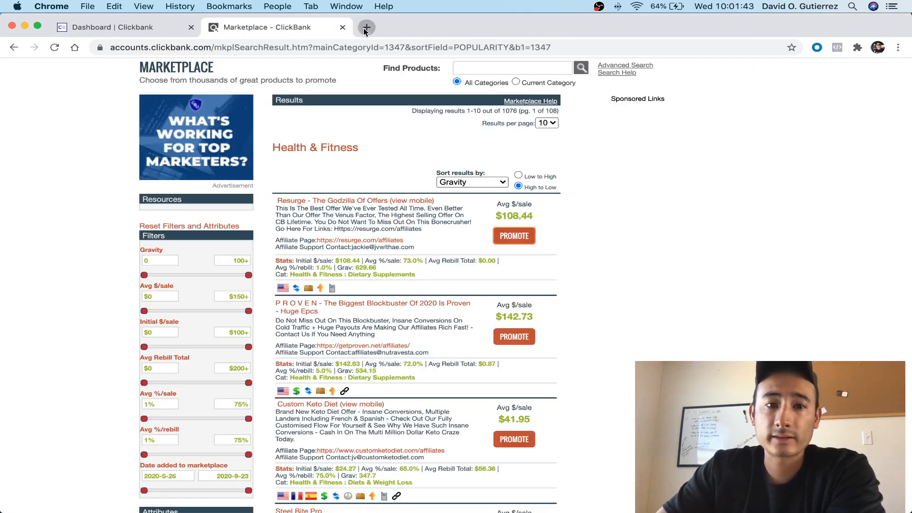
- Open the bookmarked EzineArticles site in a new tab and search its articles for "how to lose weight"
click(366, 28)
click(313, 67)
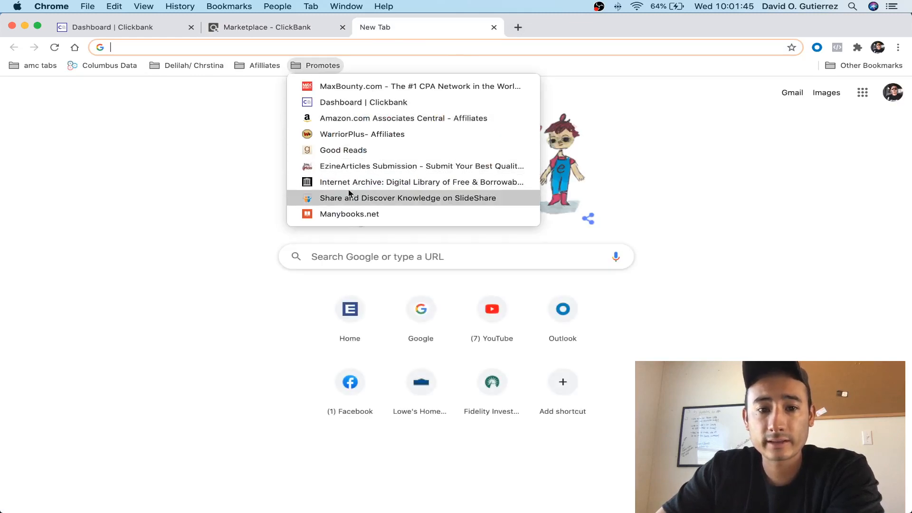
click(350, 167)
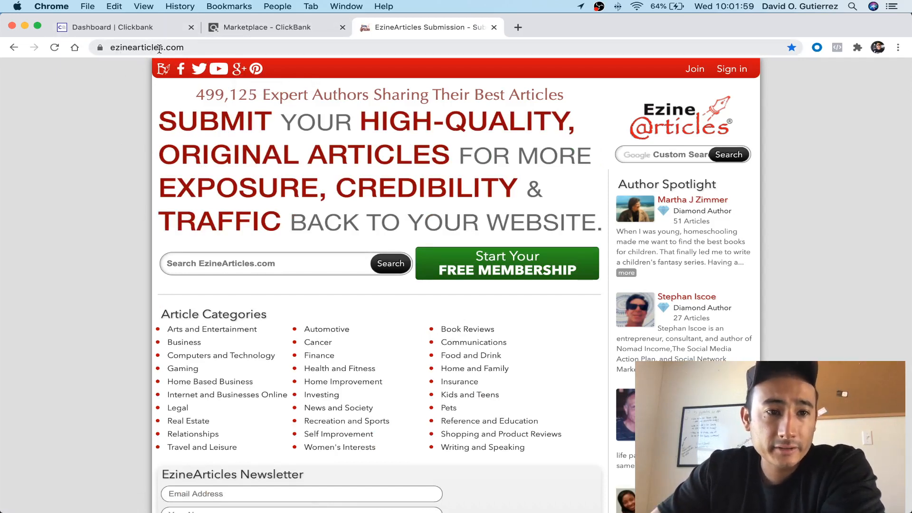
click(225, 257)
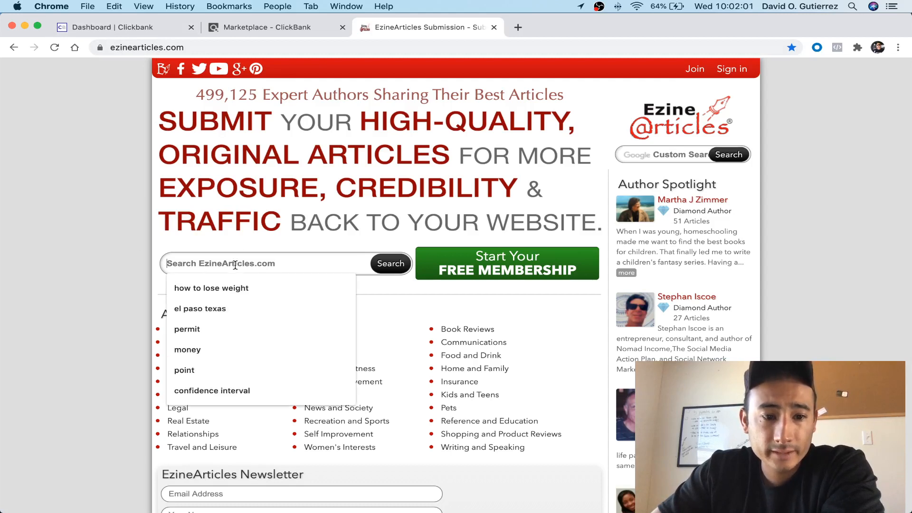
click(216, 288)
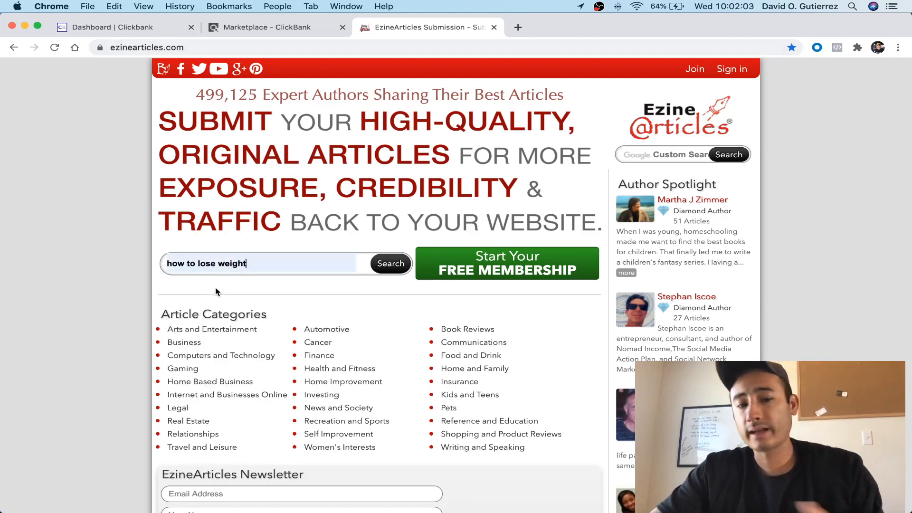
click(393, 271)
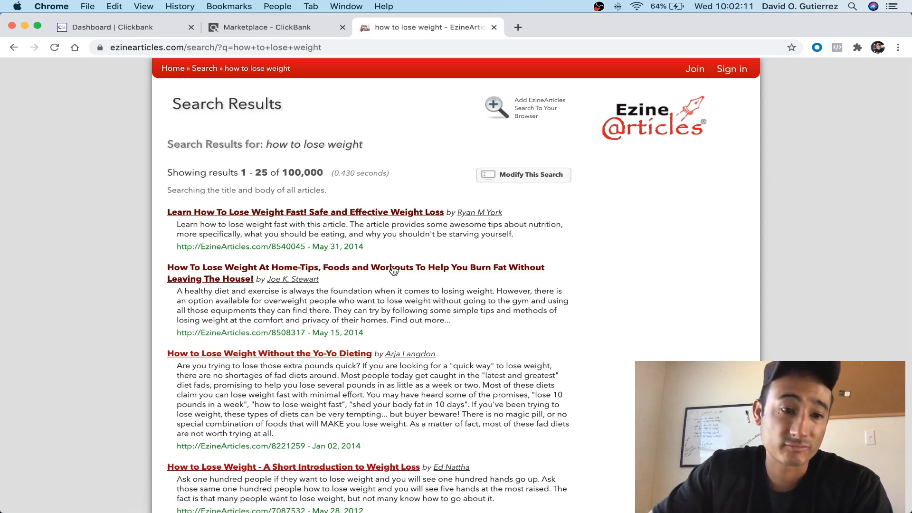
- Browse the search results and open the article "Learn How To Lose Weight Fast! Safe and Effective Weight Loss" to read its text
scroll(393, 270, down, 1)
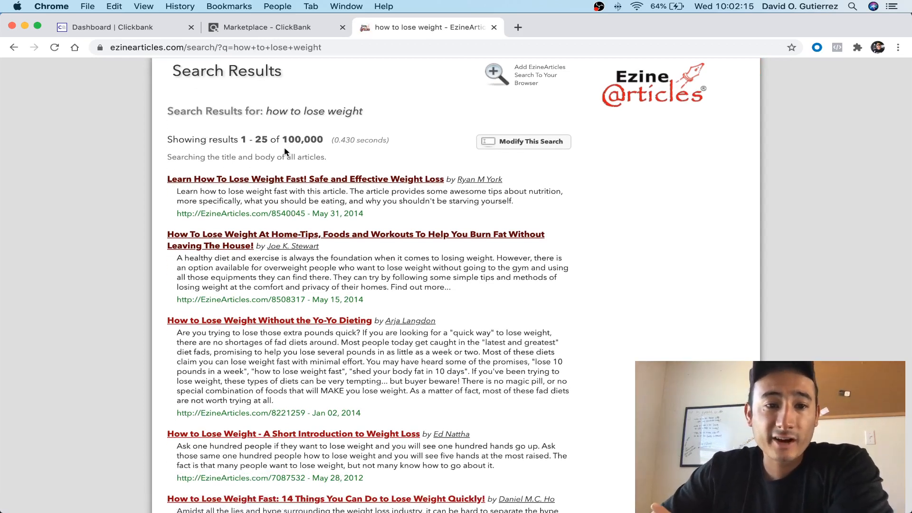
scroll(294, 157, down, 1)
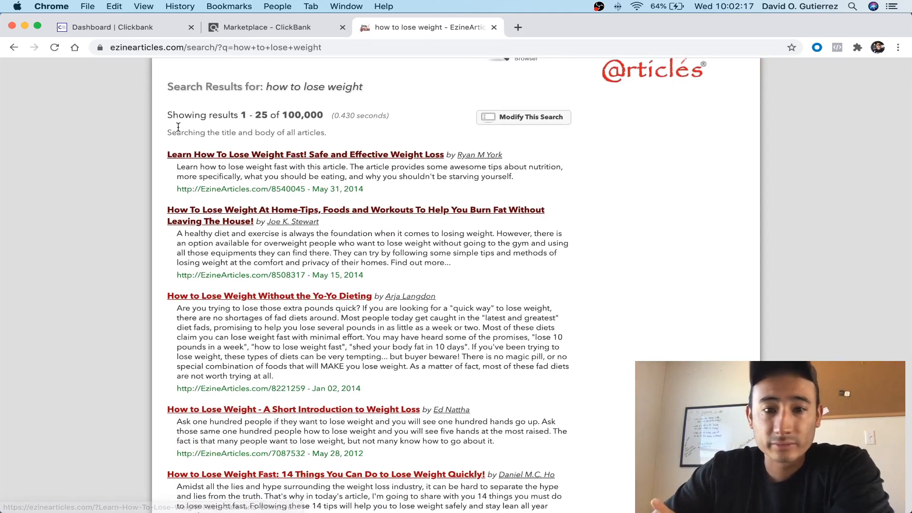
scroll(249, 304, down, 10)
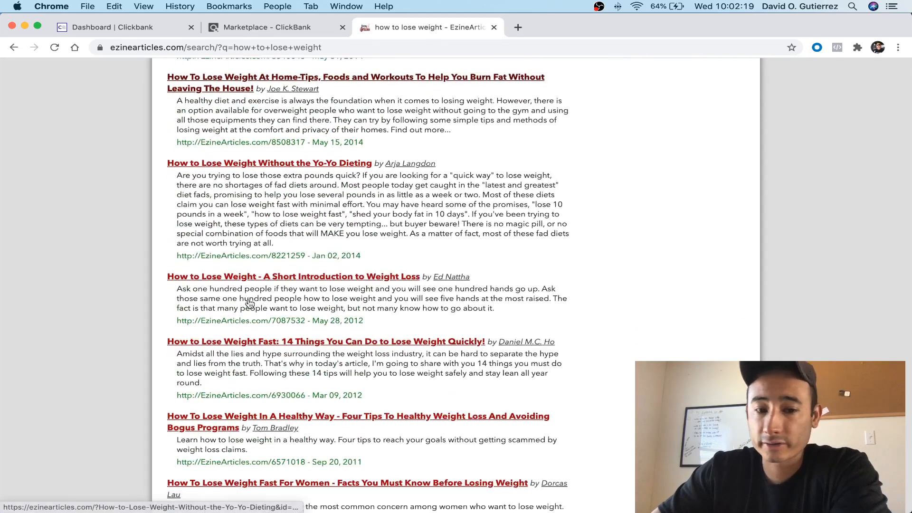
scroll(249, 304, down, 3)
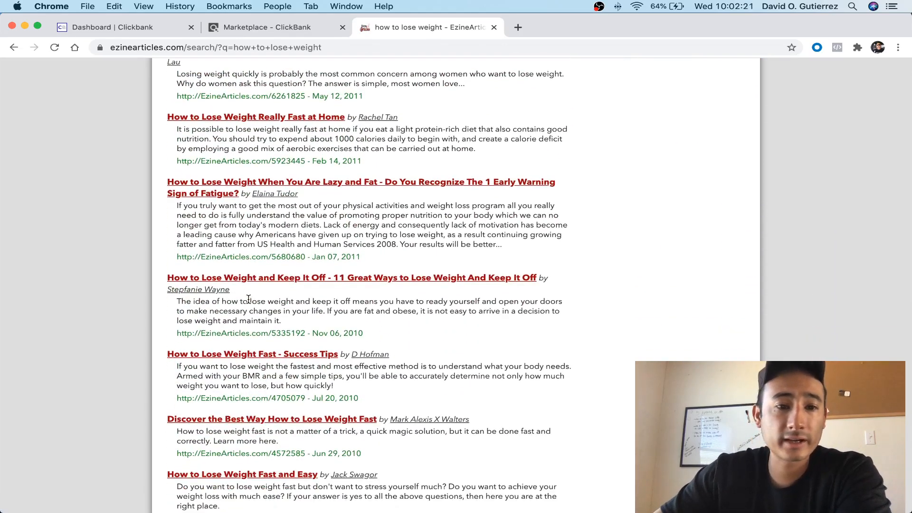
scroll(248, 299, up, 15)
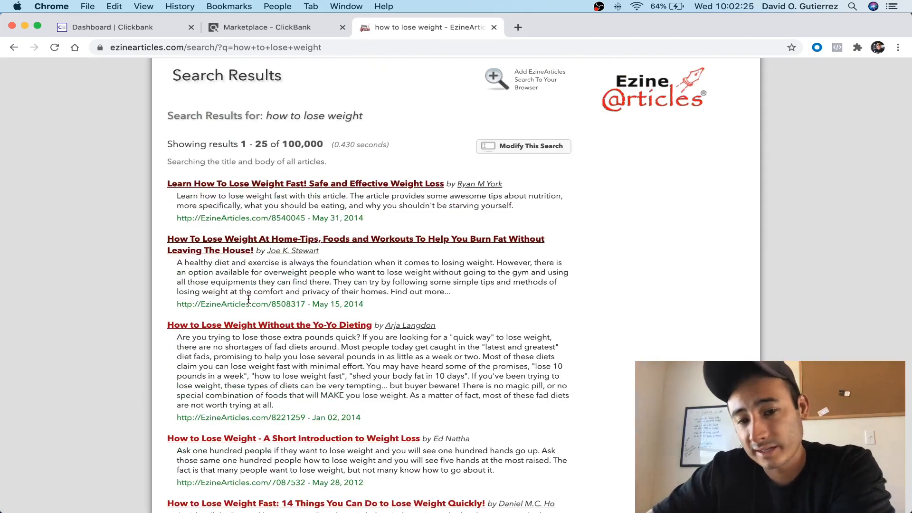
click(321, 188)
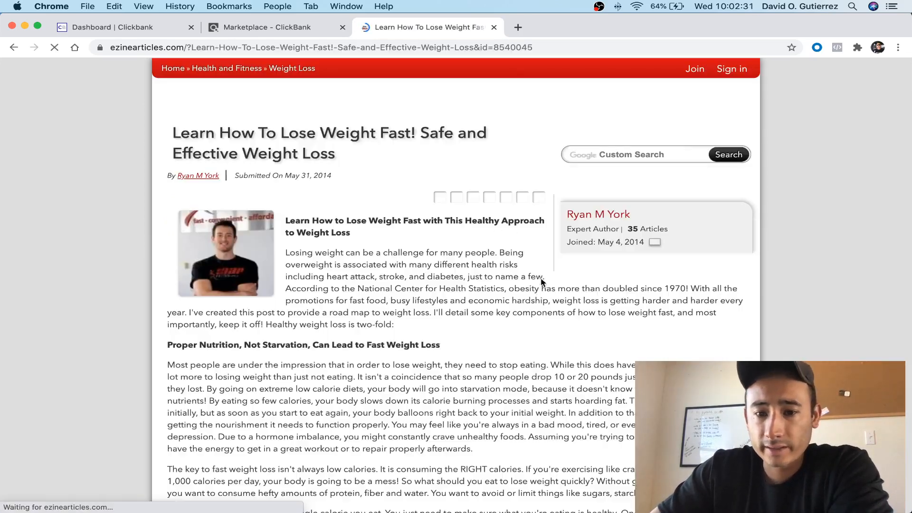
scroll(279, 281, down, 3)
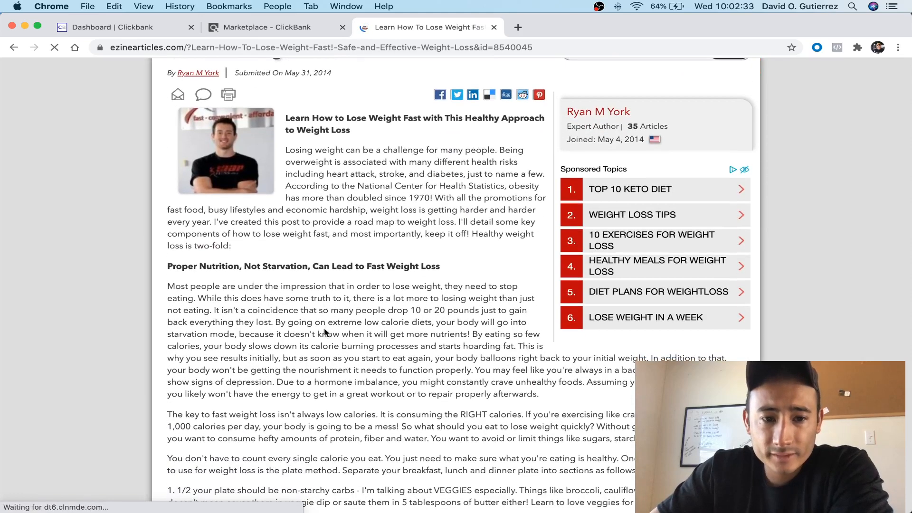
scroll(324, 209, down, 2)
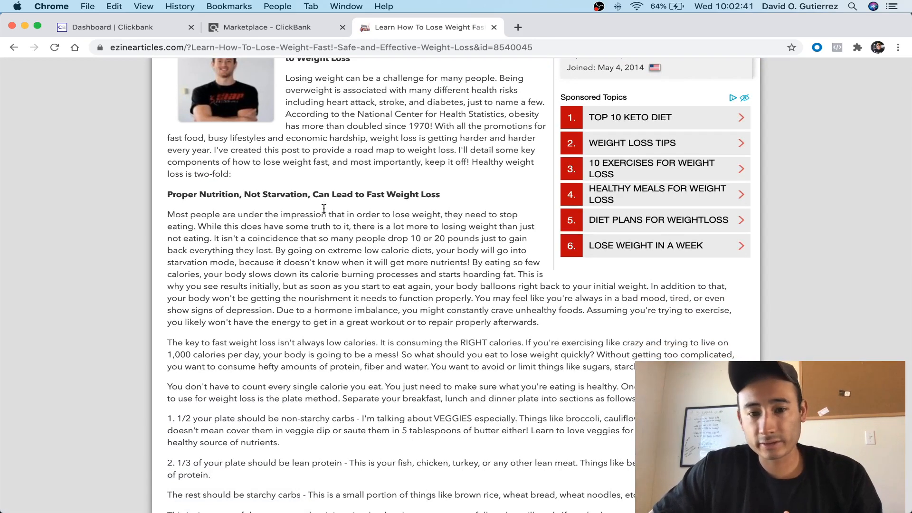
- Skim the weight-loss article from its title through the bonus tips to the article source line
scroll(323, 209, up, 1)
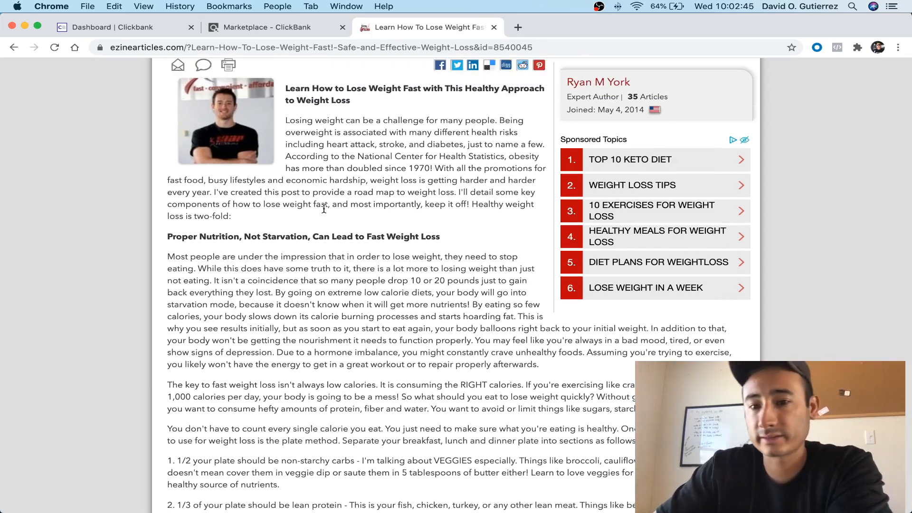
scroll(323, 209, up, 3)
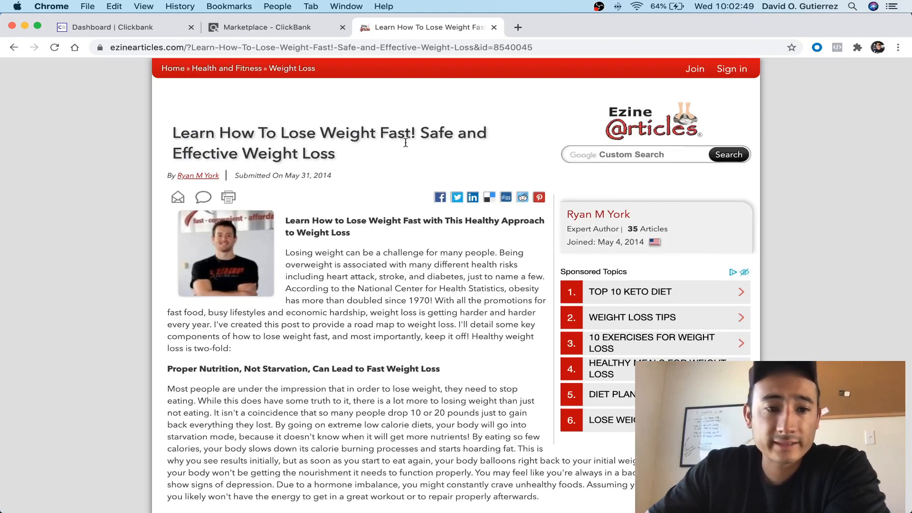
scroll(325, 306, down, 6)
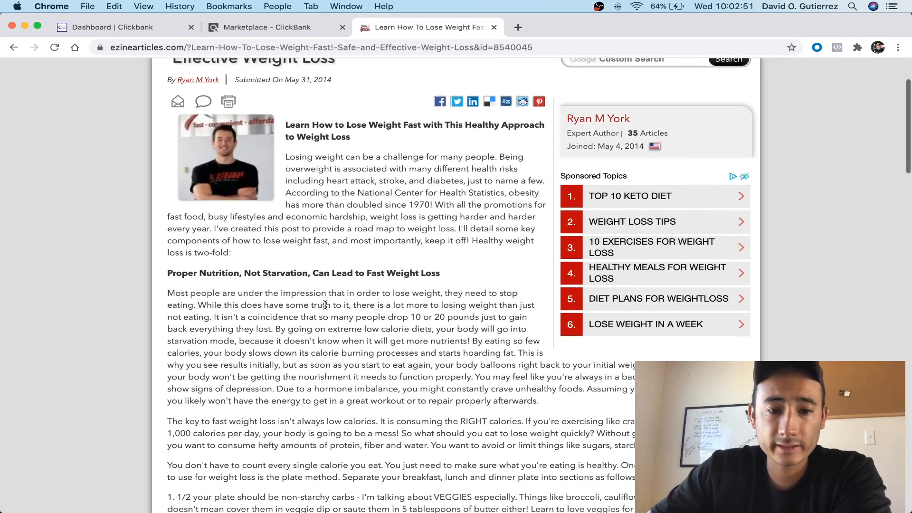
scroll(325, 305, down, 13)
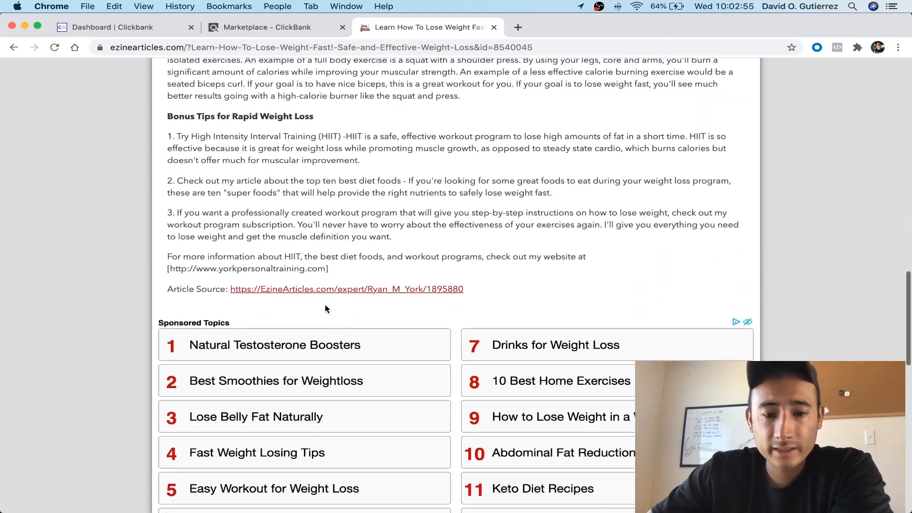
scroll(324, 308, up, 19)
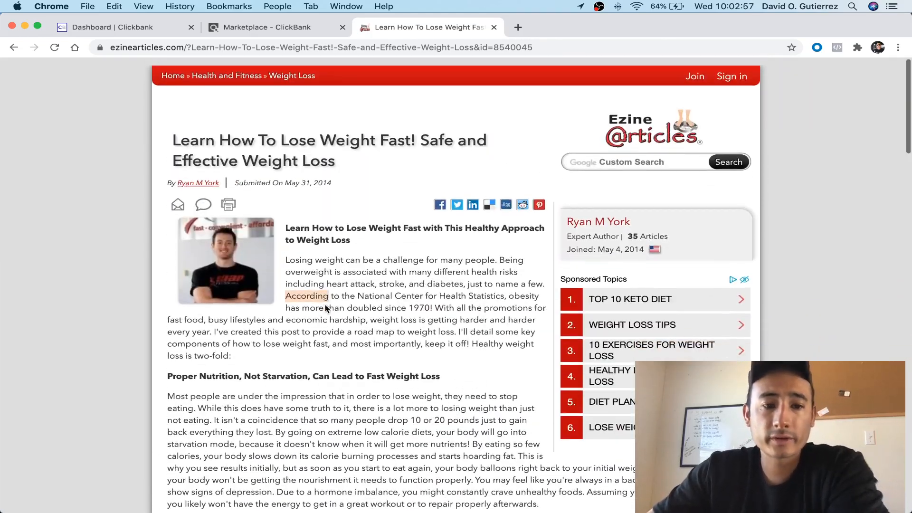
right_click(318, 280)
click(373, 230)
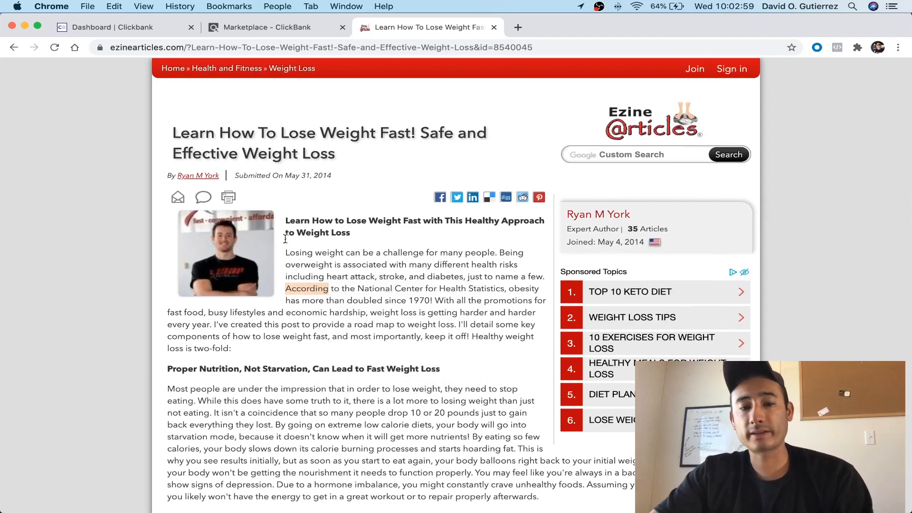
- Copy the article's body text from "Losing weight can be a challenge" through its end, and dismiss the "Don't Just Leave Yet!" pop-up
click(287, 250)
drag(285, 251, 491, 323)
scroll(442, 417, down, 10)
scroll(442, 418, down, 15)
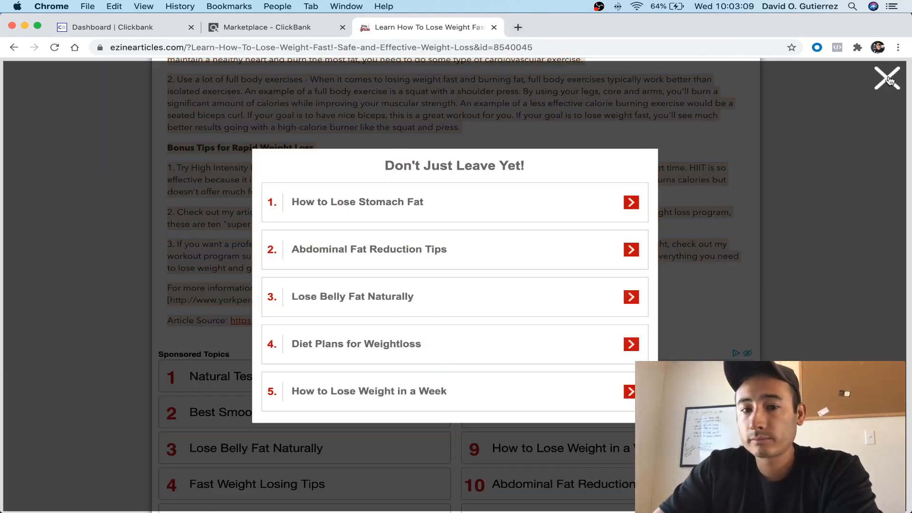
click(886, 78)
- Find Google Docs through a web search in a new tab, open it and create a blank document
click(518, 27)
text(good)
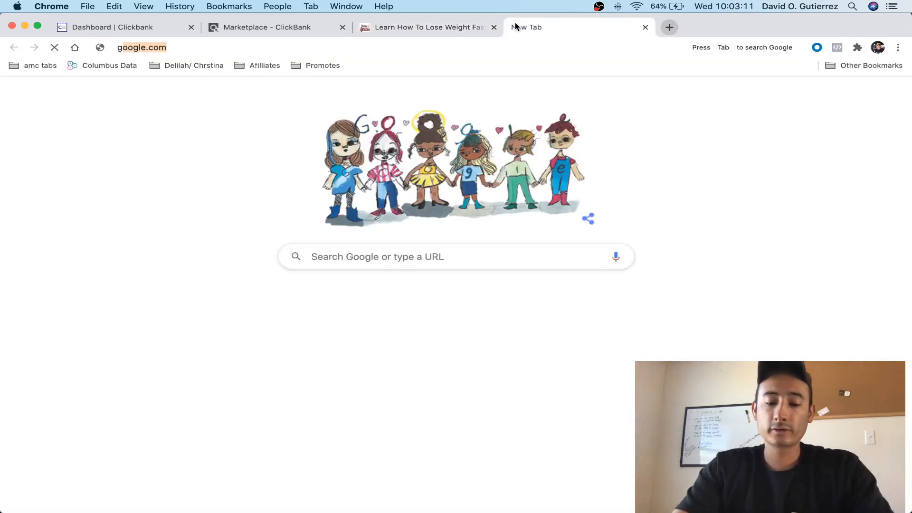
text(le)
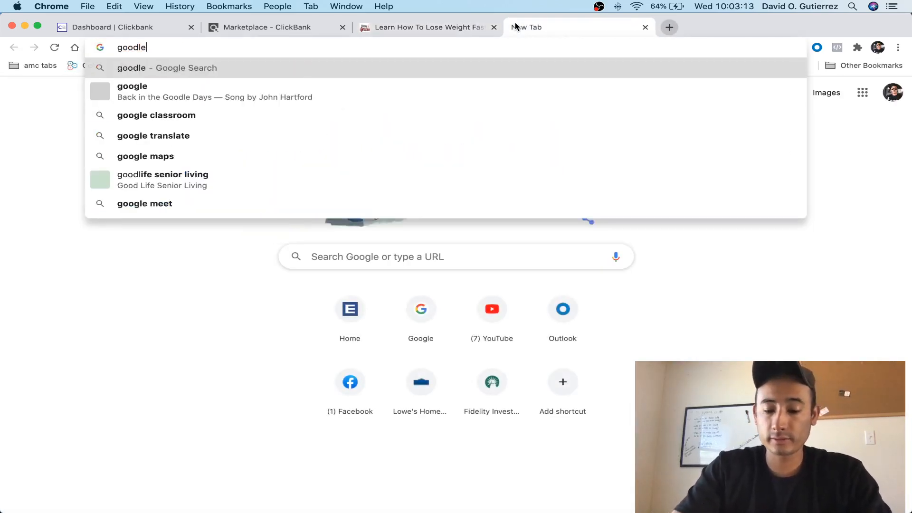
text(.com docs)
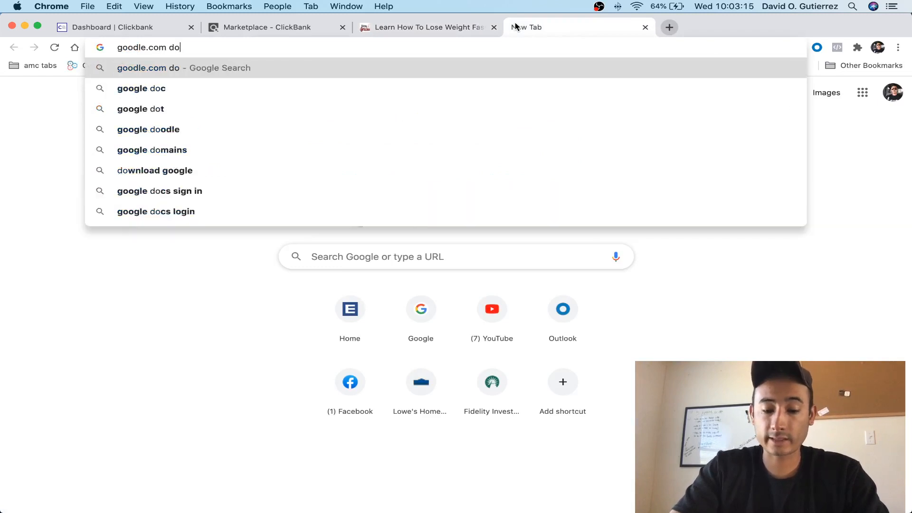
key(Return)
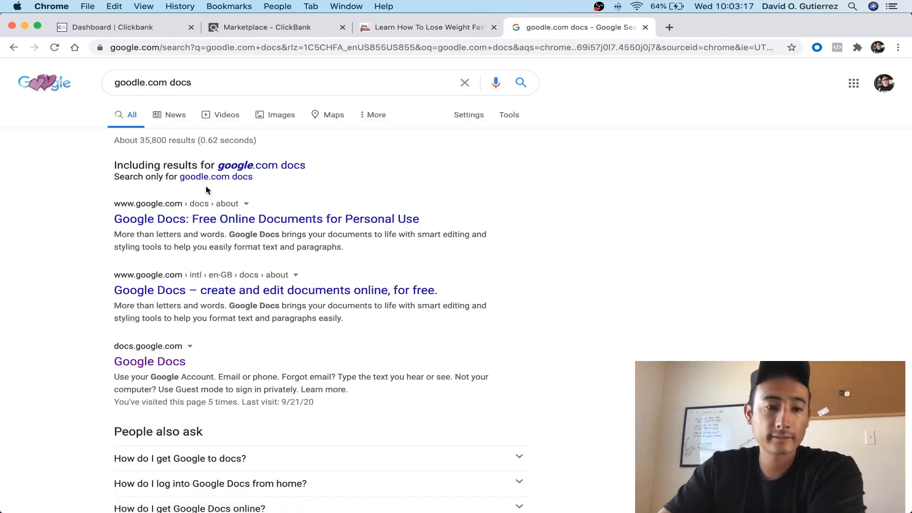
click(167, 366)
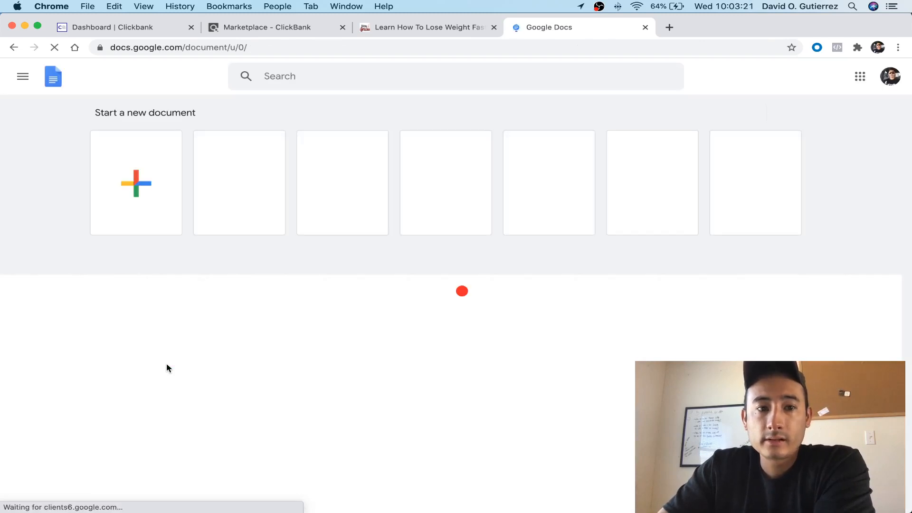
click(135, 190)
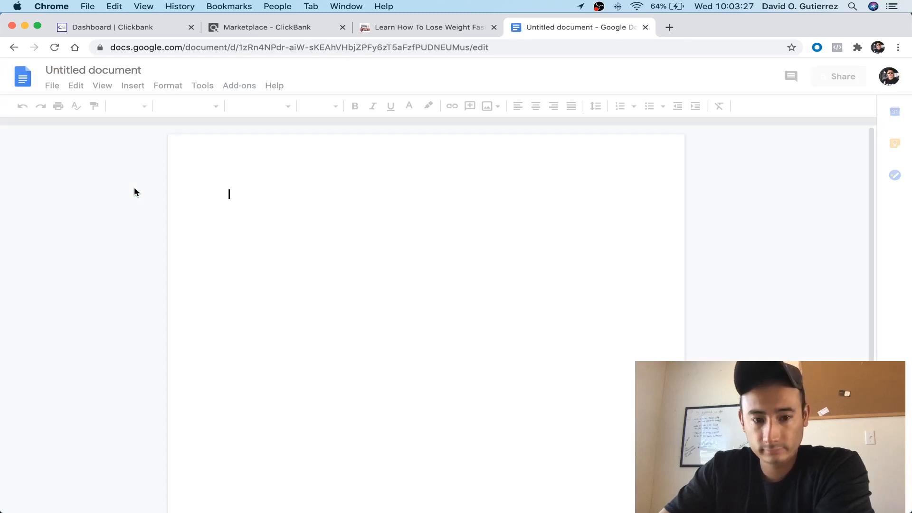
- Paste the copied article text into the blank document without formatting and look over its beginning
right_click(240, 197)
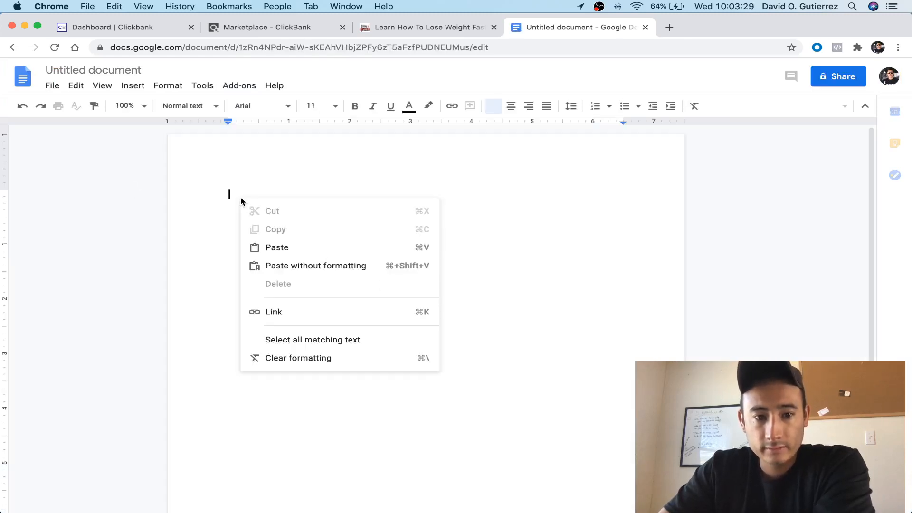
click(303, 266)
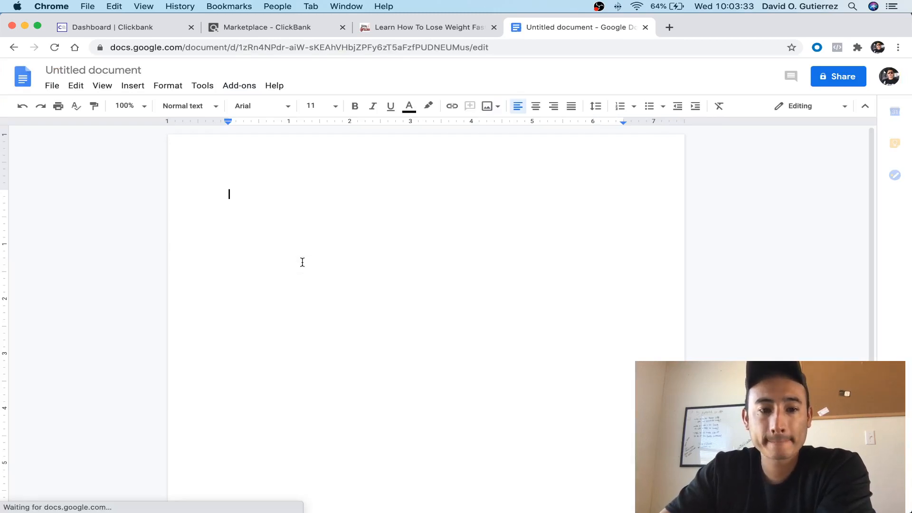
scroll(302, 262, up, 10)
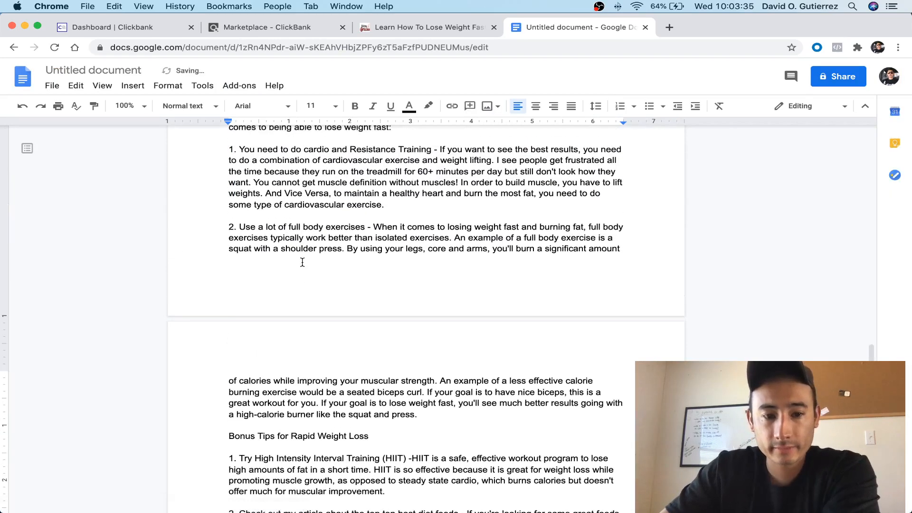
scroll(303, 262, up, 10)
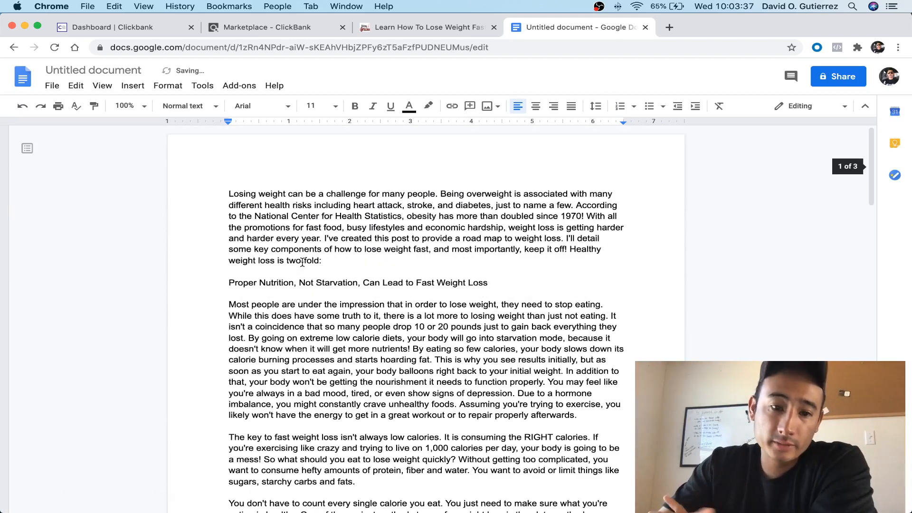
scroll(302, 262, down, 1)
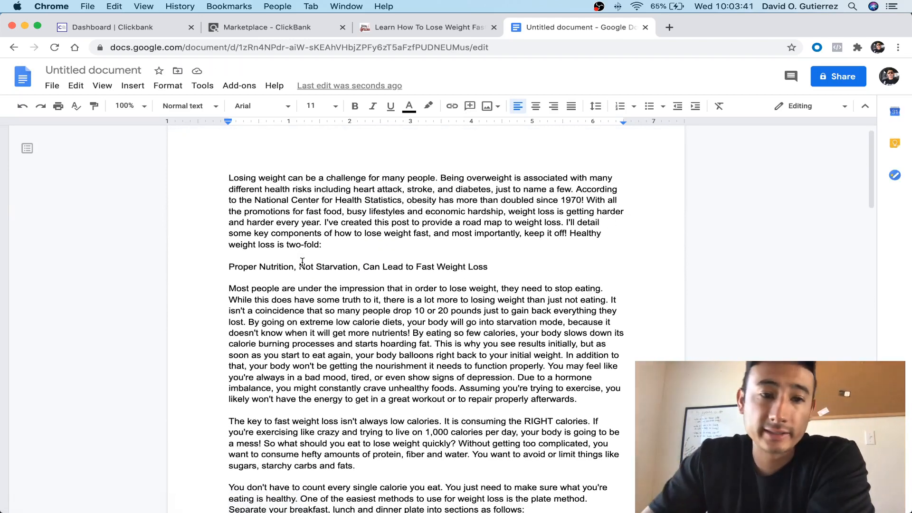
scroll(302, 262, up, 1)
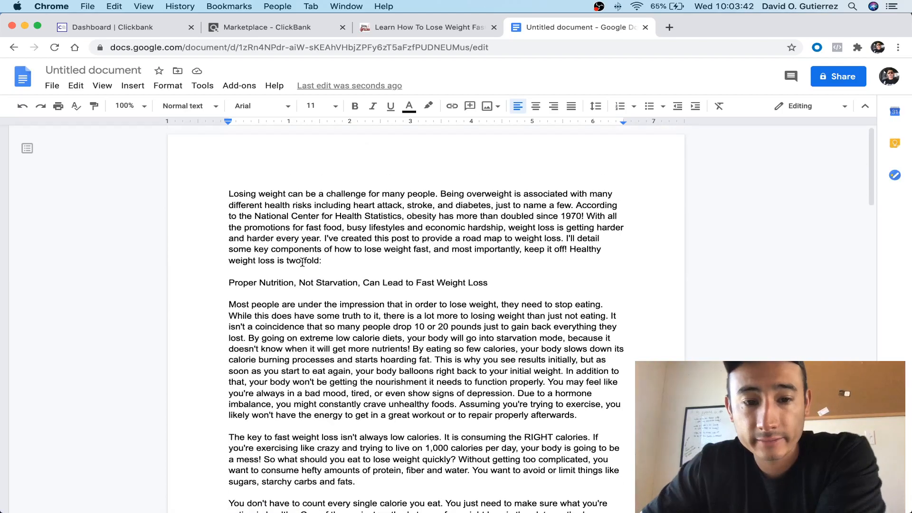
- Return to the EzineArticles page and copy the title "Learn How To Lose Weight Fast! Safe and Effective Weight Loss"
click(423, 29)
scroll(187, 206, up, 20)
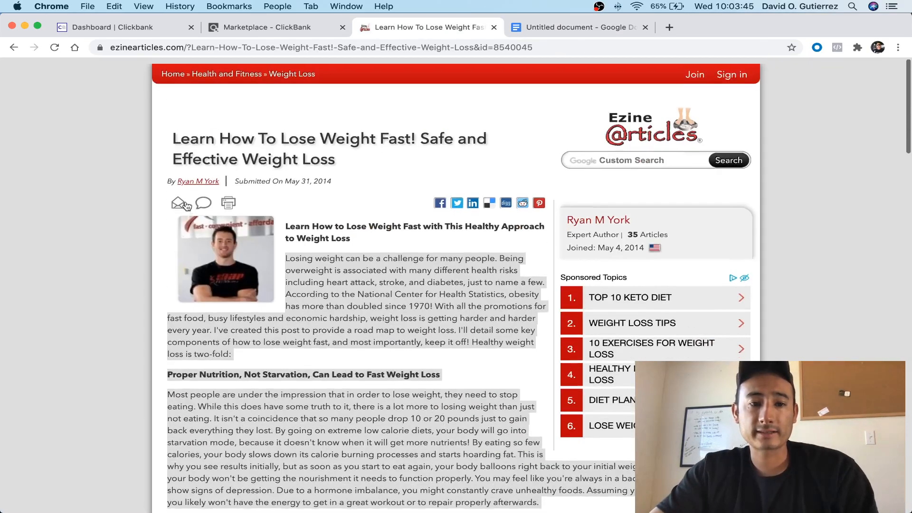
drag(340, 155, 166, 143)
key(super+c)
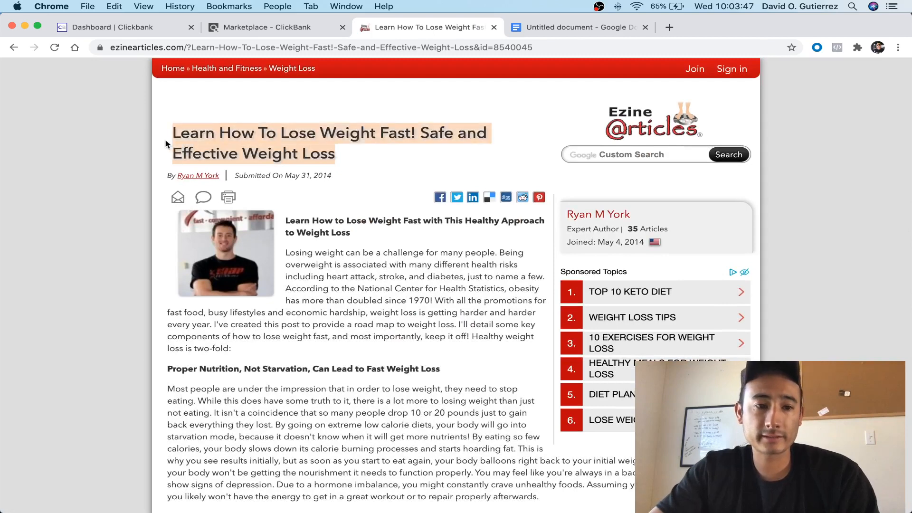
- Paste the copied title on a new line above the first paragraph of the Google Docs document
click(563, 29)
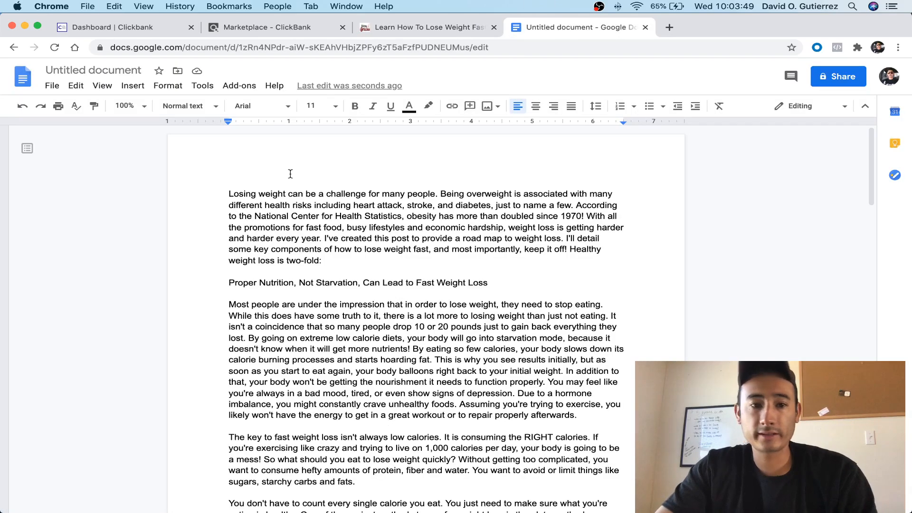
click(229, 195)
key(Return)
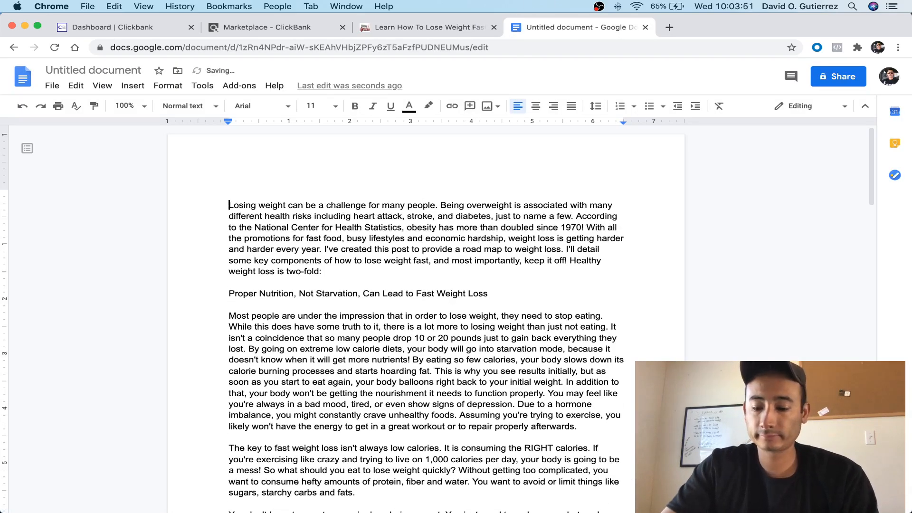
key(Up)
key(super+v)
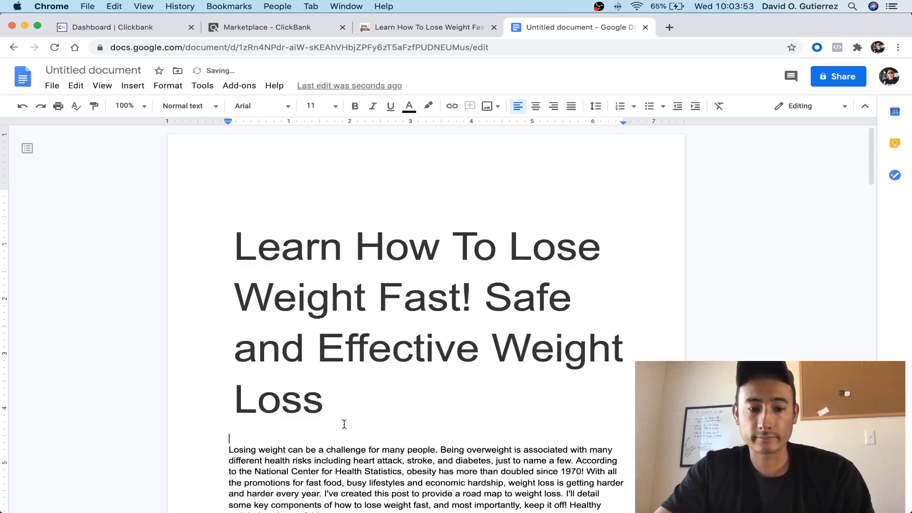
- Set the font size of the document's pasted title to 36
drag(344, 424, 238, 259)
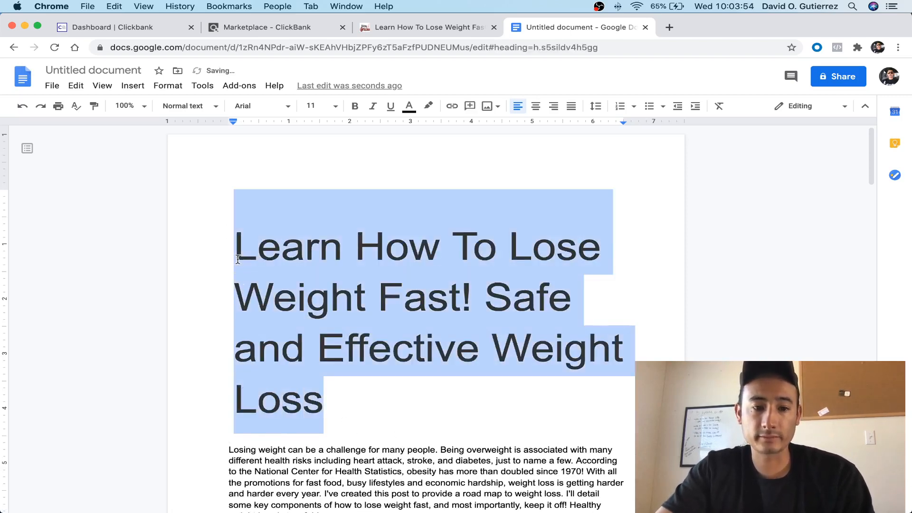
click(335, 108)
click(319, 285)
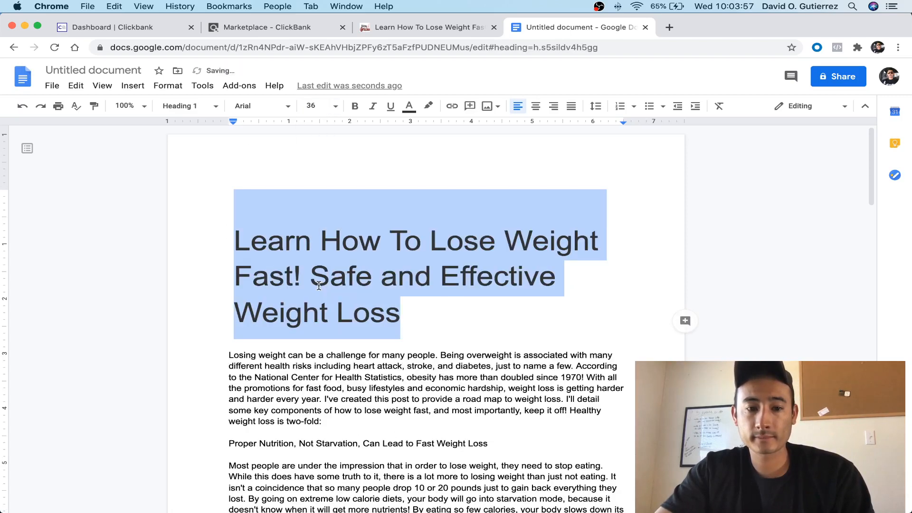
click(452, 322)
scroll(442, 295, down, 3)
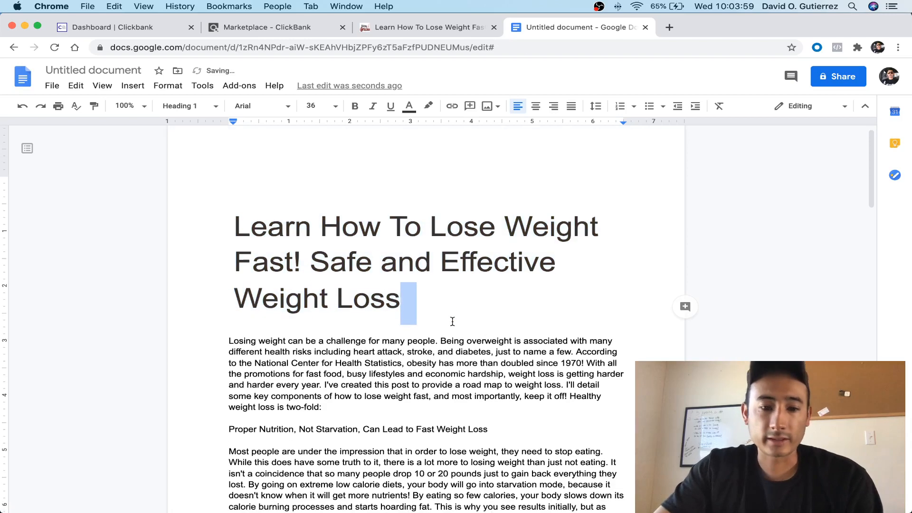
scroll(442, 295, down, 1)
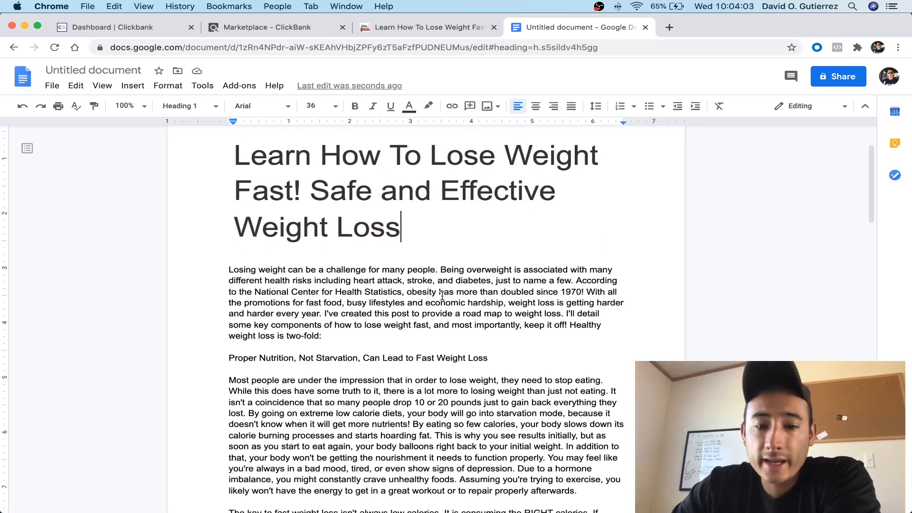
scroll(442, 294, down, 2)
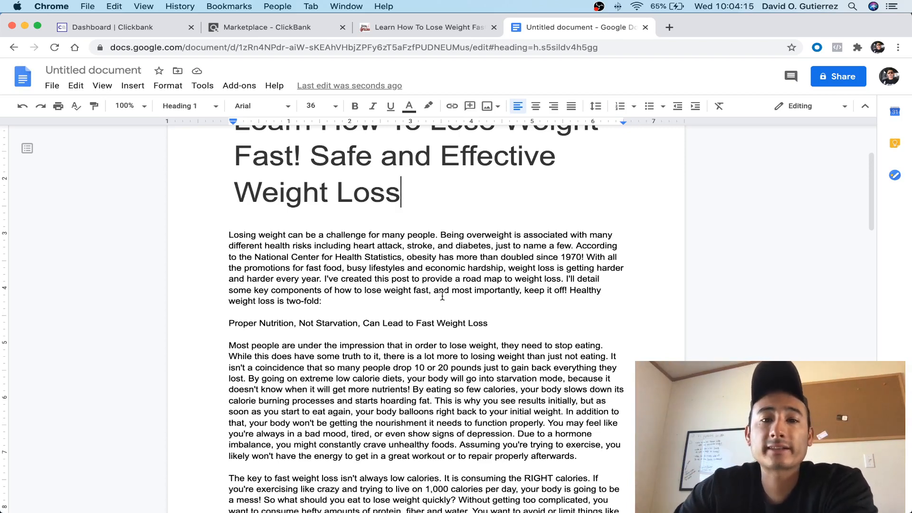
- Open the Resurge sales page from the ClickBank marketplace listing to show the offer, and return to the document
click(266, 27)
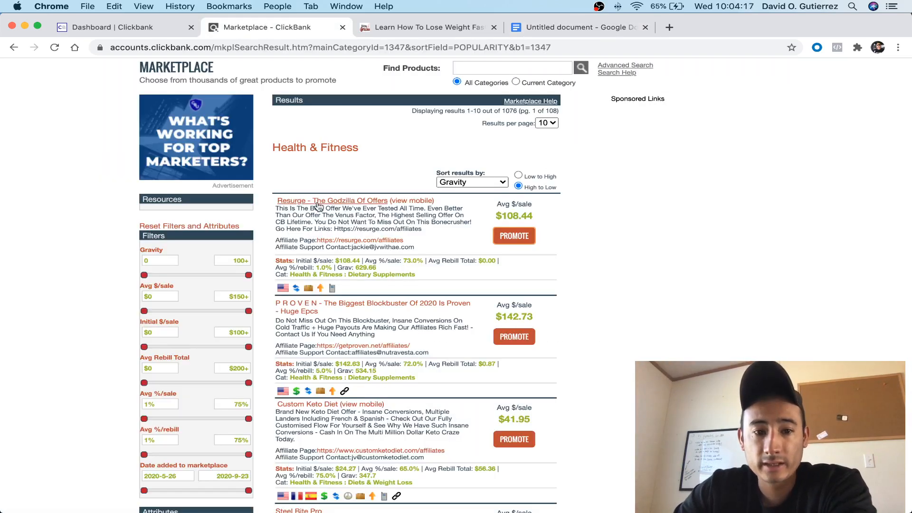
click(315, 200)
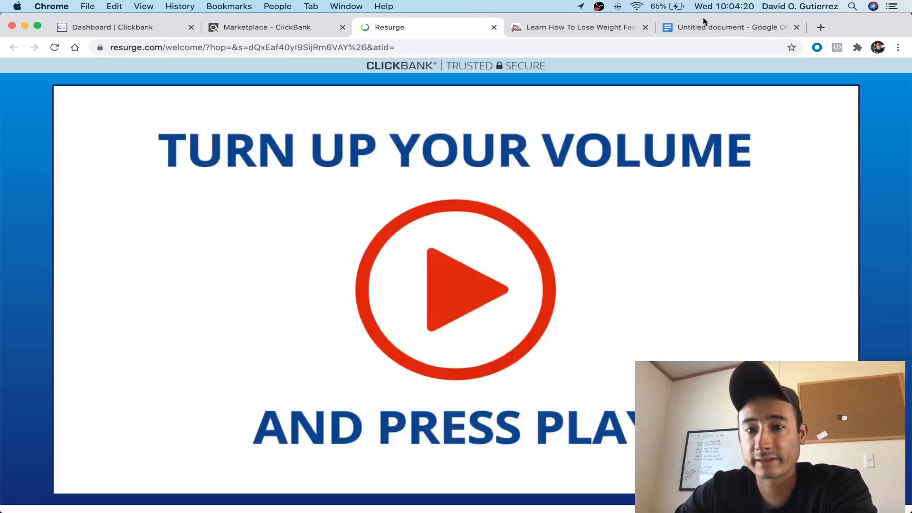
click(704, 28)
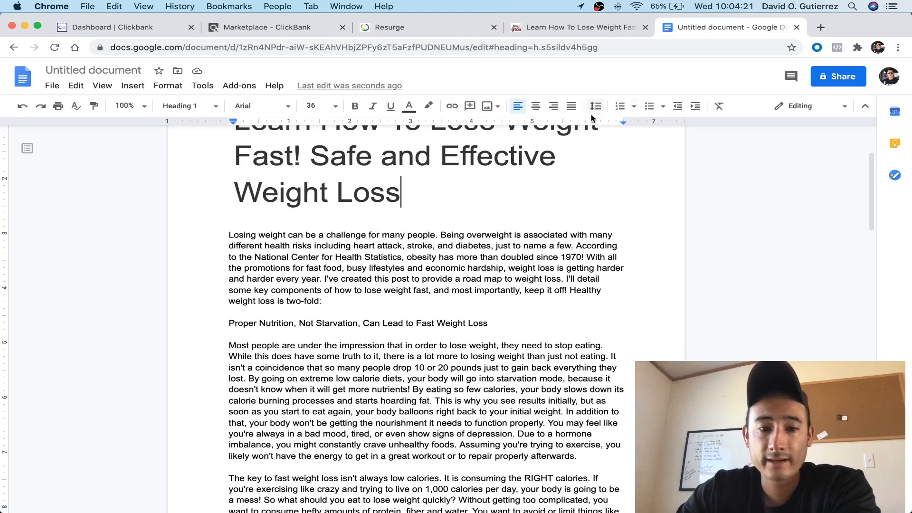
- Try to link the words "Losing weight" in the first paragraph to the Resurge HopLink, and clear the pasted link entry
scroll(479, 210, up, 2)
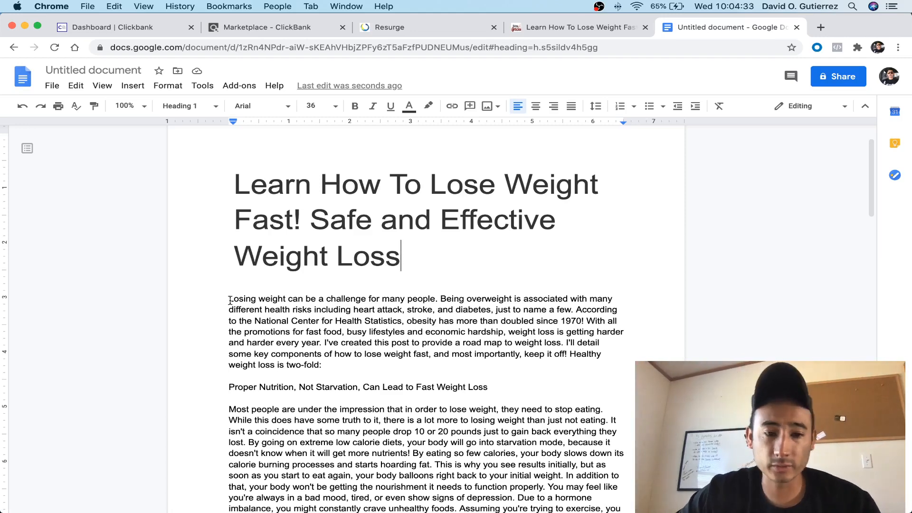
drag(230, 300, 284, 295)
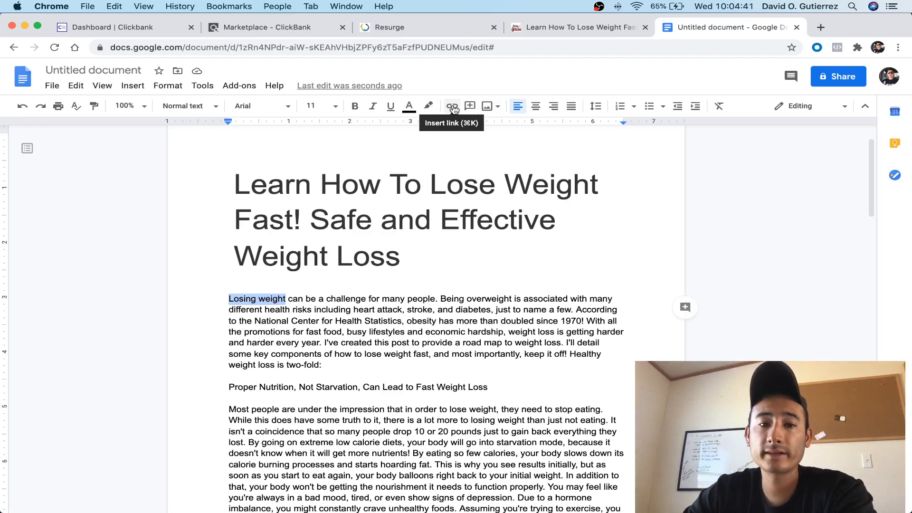
click(453, 106)
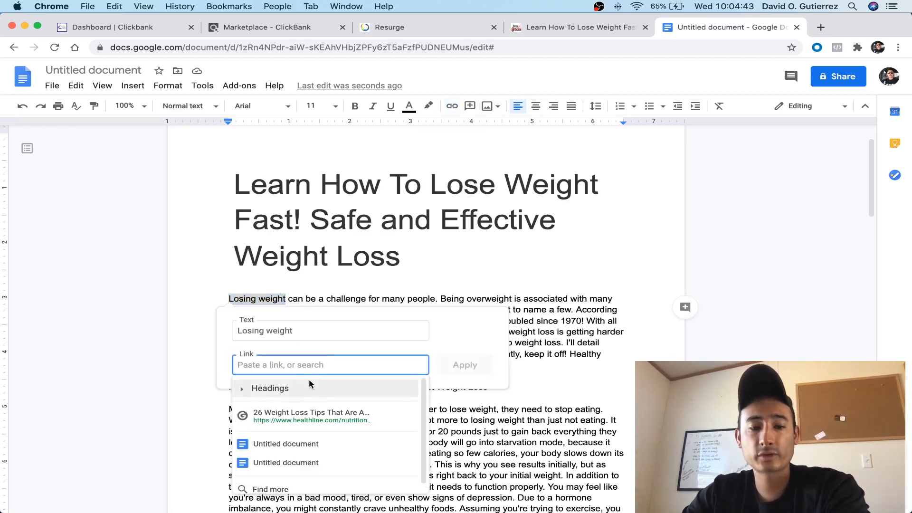
key(ctrl+Up)
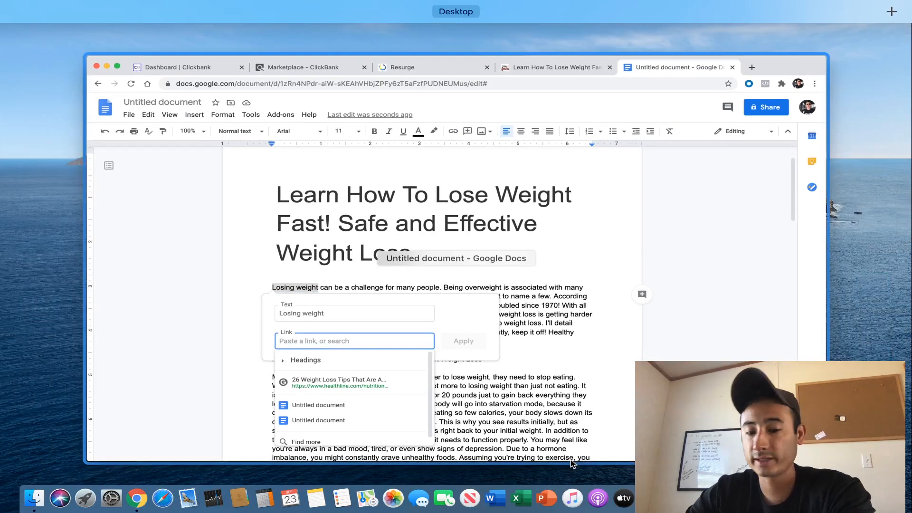
click(851, 498)
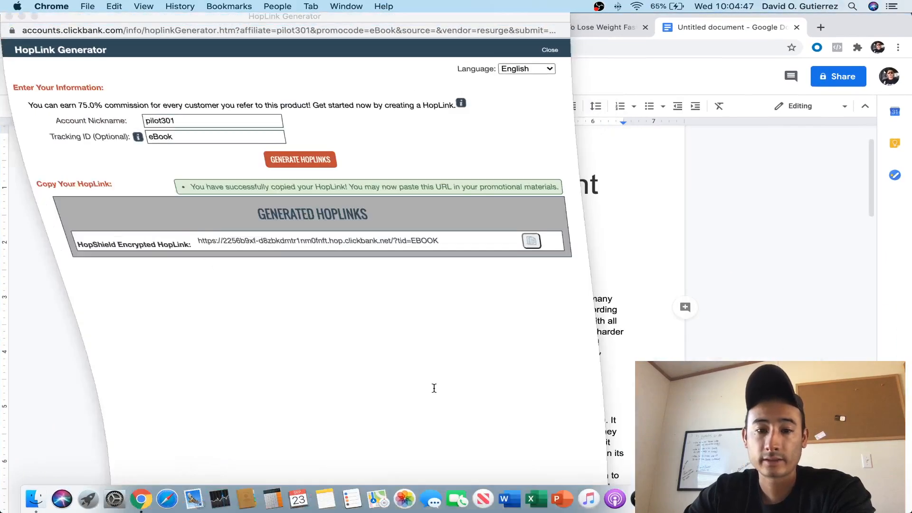
click(9, 20)
key(super+v)
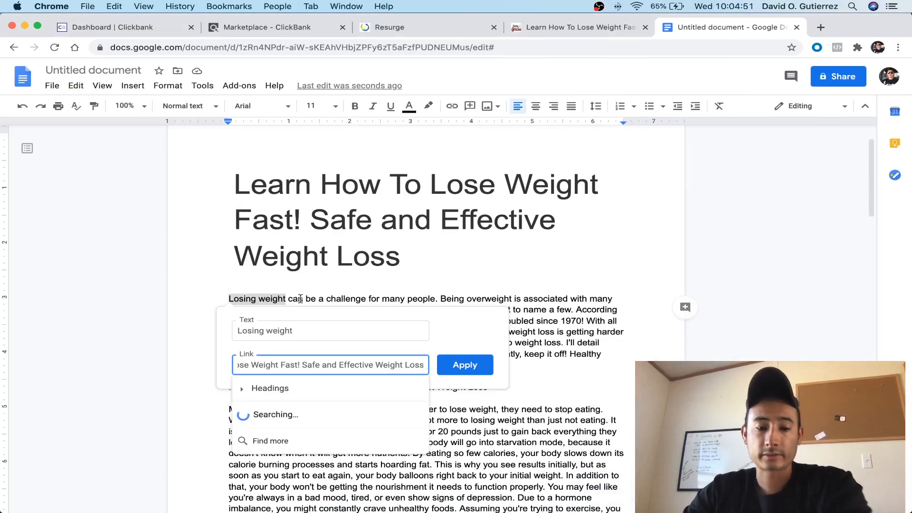
key(super+a)
key(BackSpace)
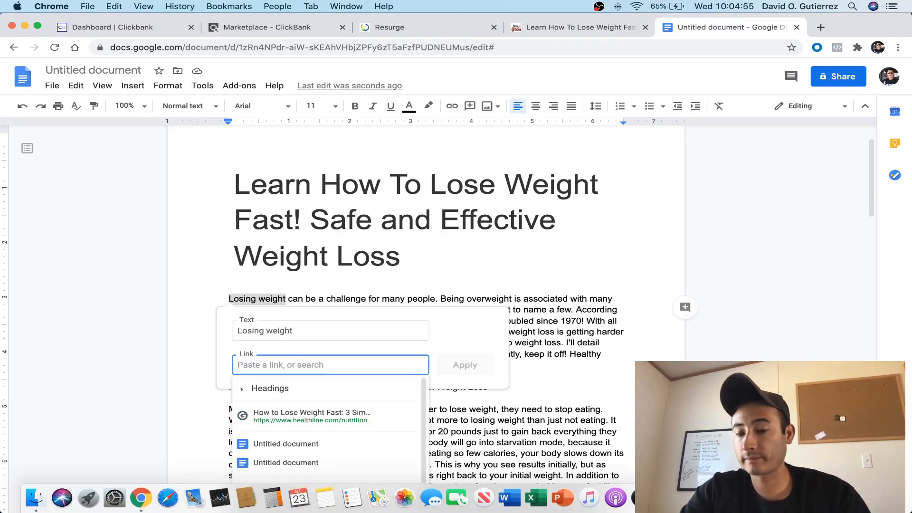
click(850, 498)
click(24, 203)
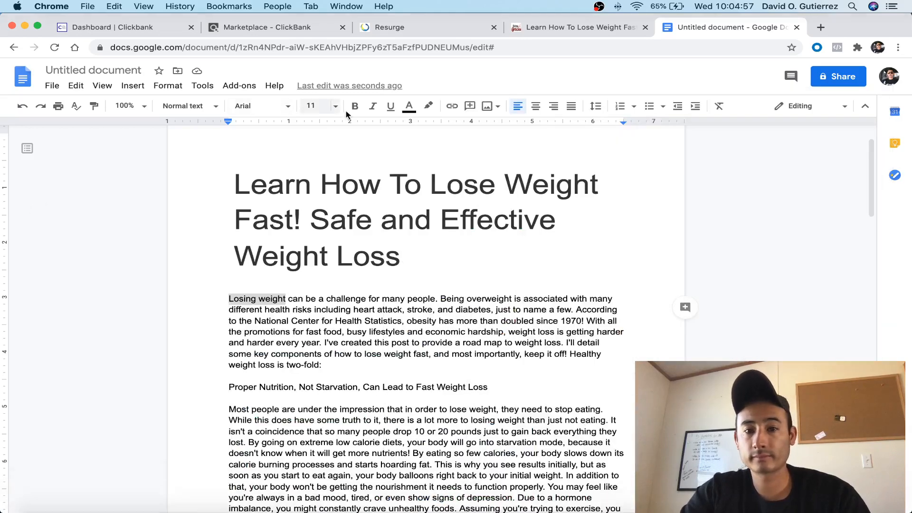
key(ctrl+Up)
key(ctrl+Up)
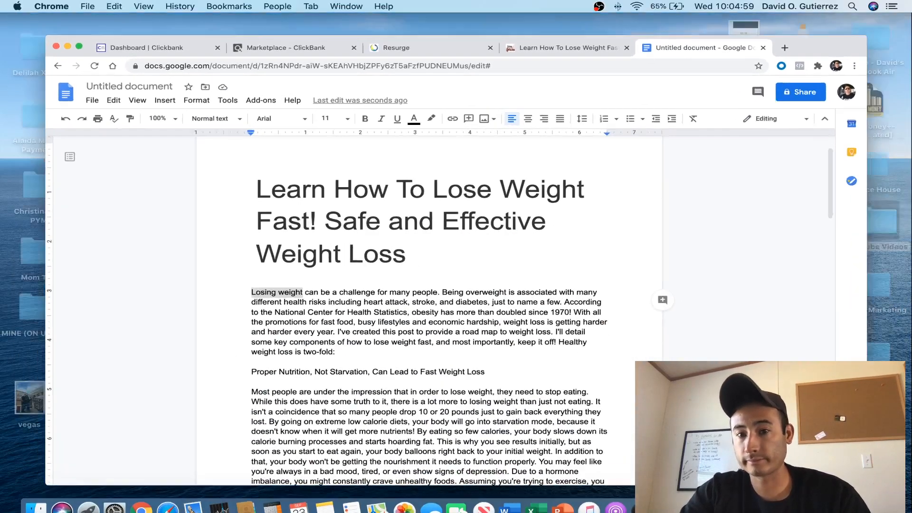
mouse_move(846, 512)
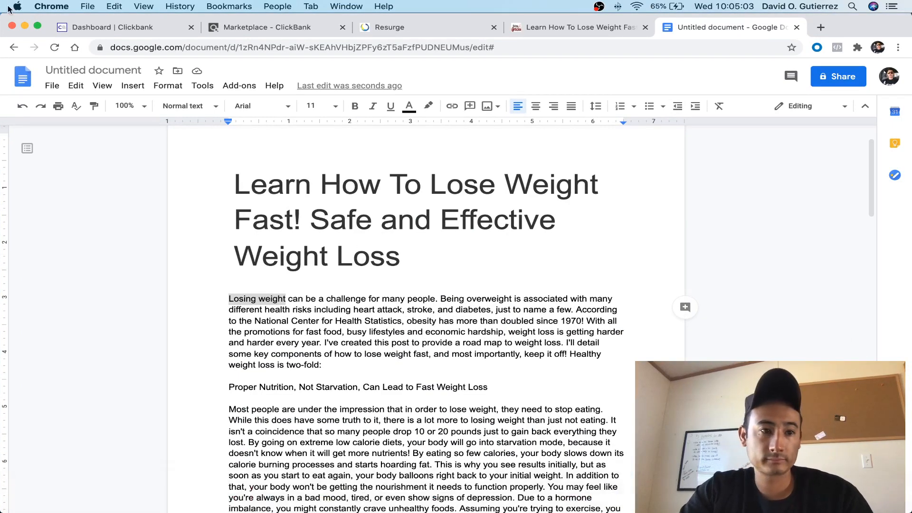
click(25, 26)
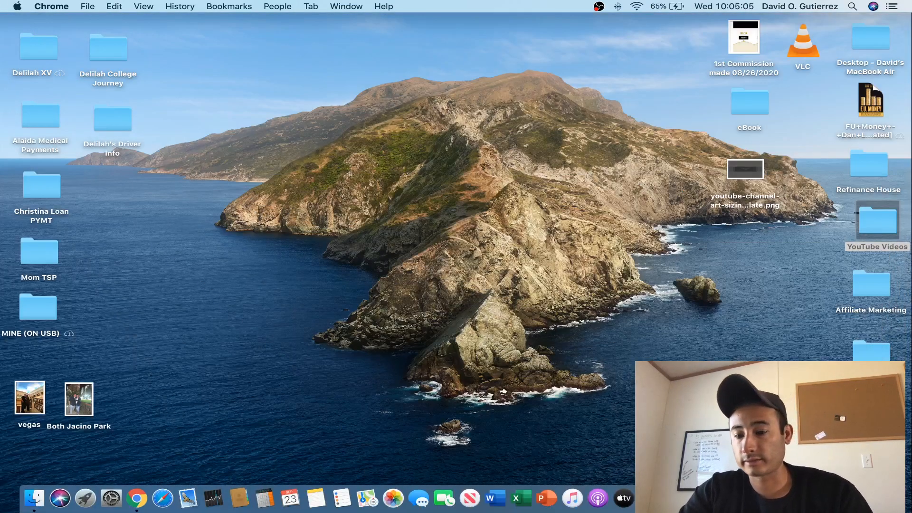
click(846, 499)
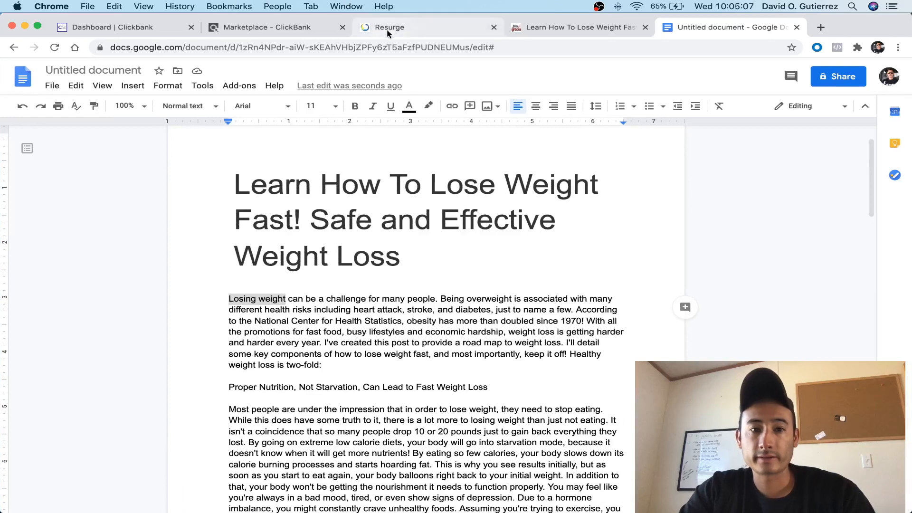
- Generate a new HopLink for Resurge from the ClickBank marketplace with tracking ID eBook, and copy it
click(388, 29)
click(294, 29)
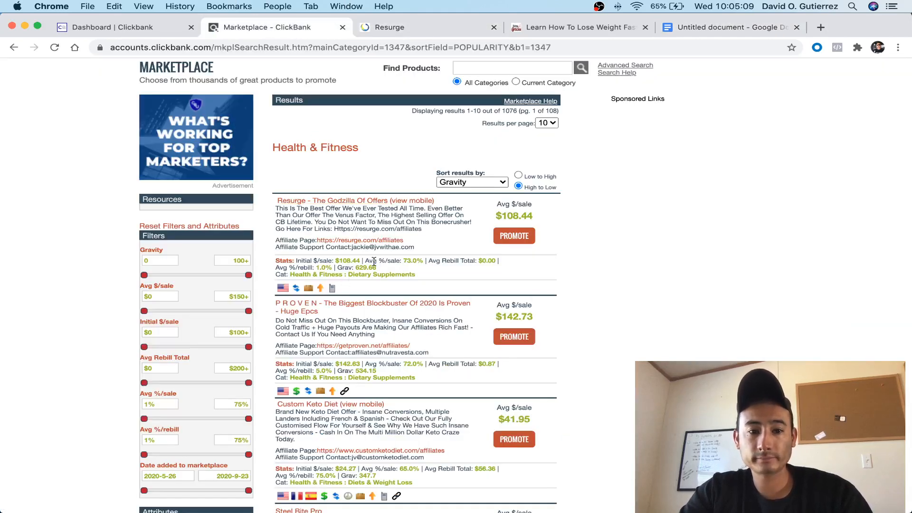
click(504, 241)
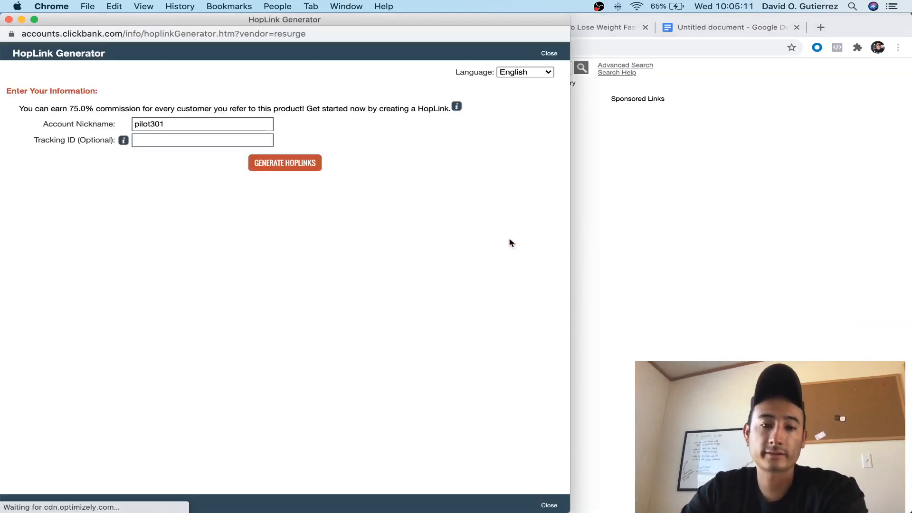
click(177, 138)
click(169, 163)
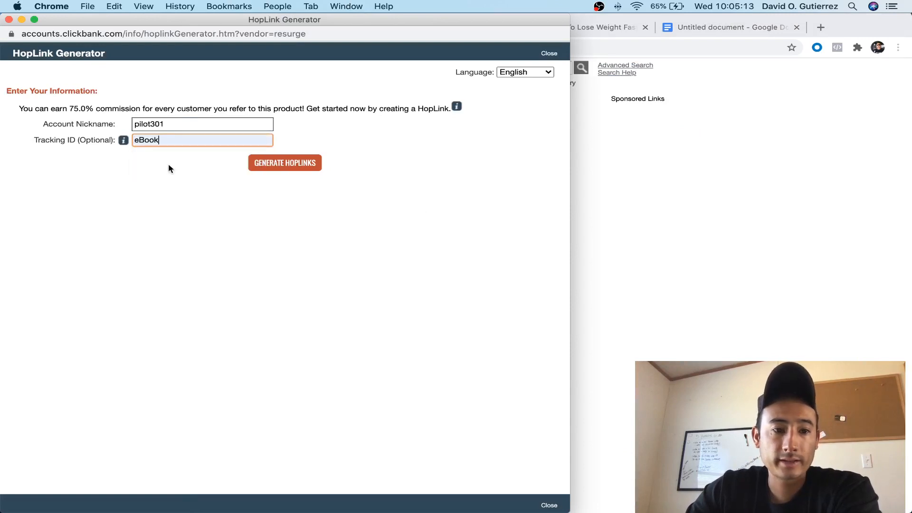
click(276, 170)
click(511, 244)
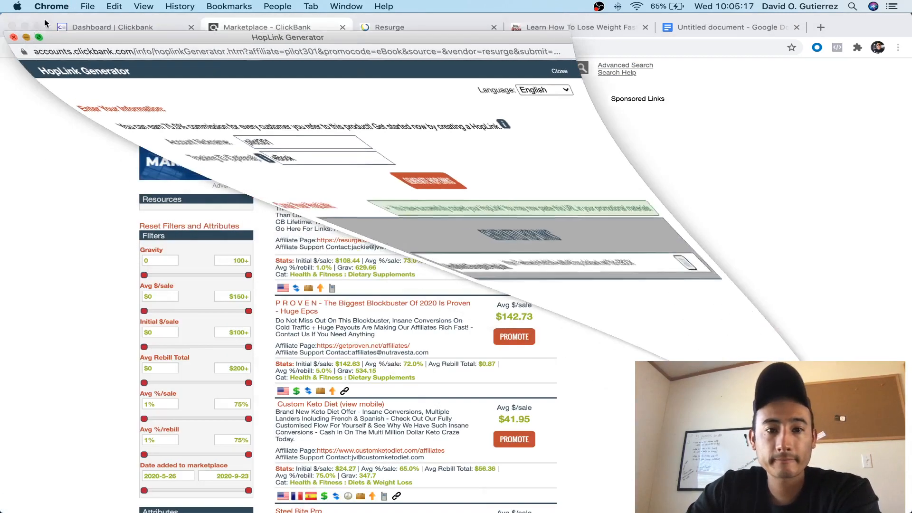
click(20, 19)
- Link the words "Losing weight" at the start of the document's first paragraph to the copied HopLink
click(704, 28)
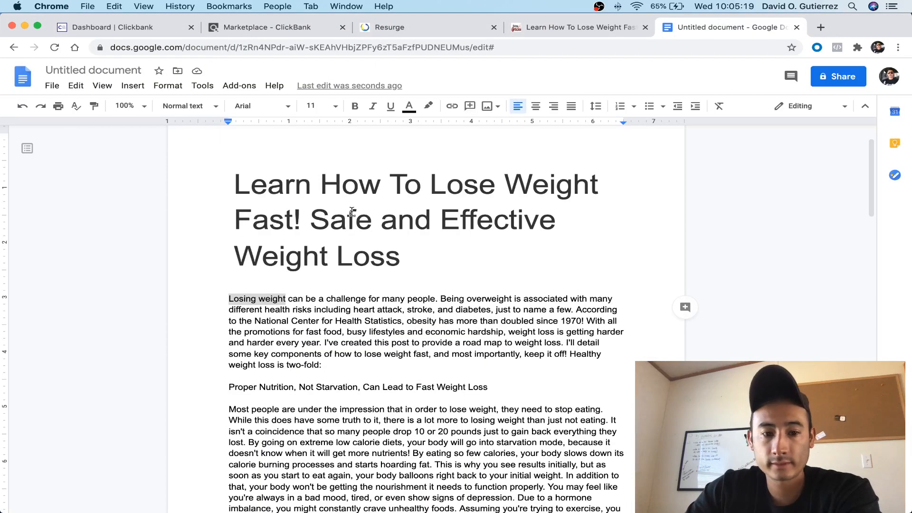
click(263, 302)
drag(229, 298, 285, 298)
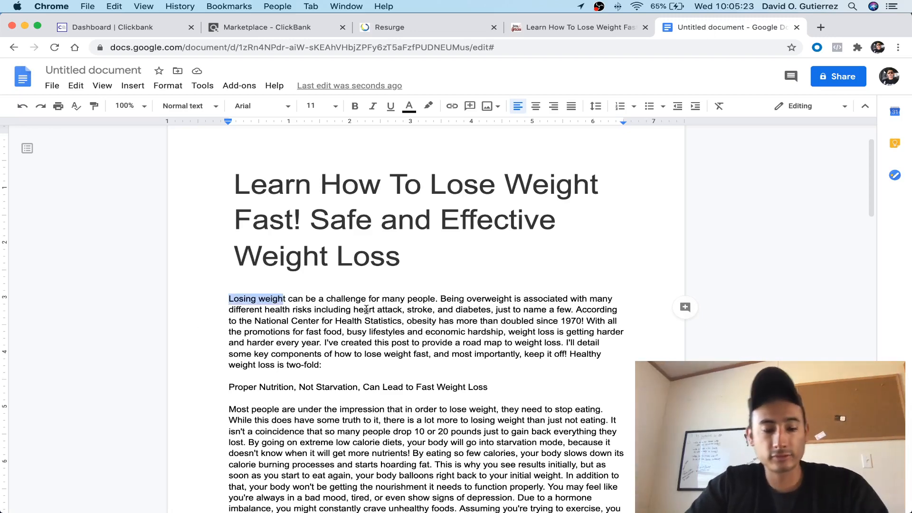
click(452, 107)
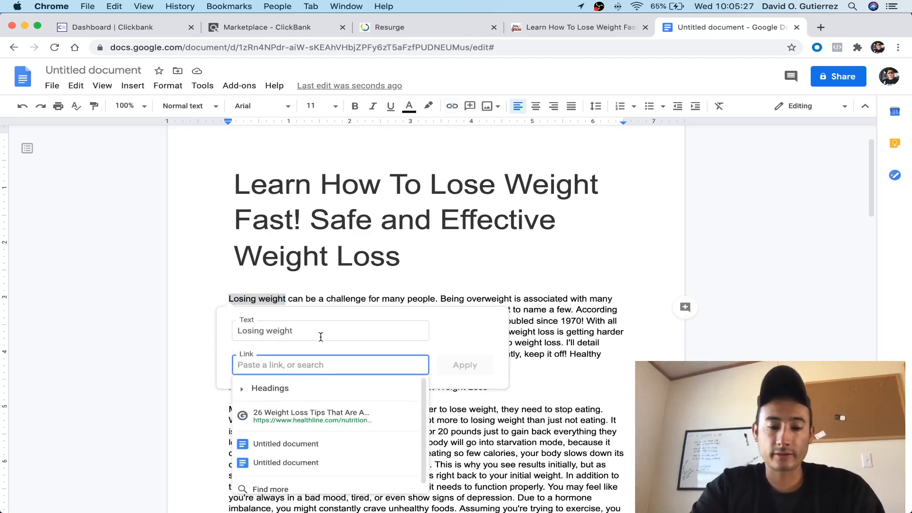
key(super+v)
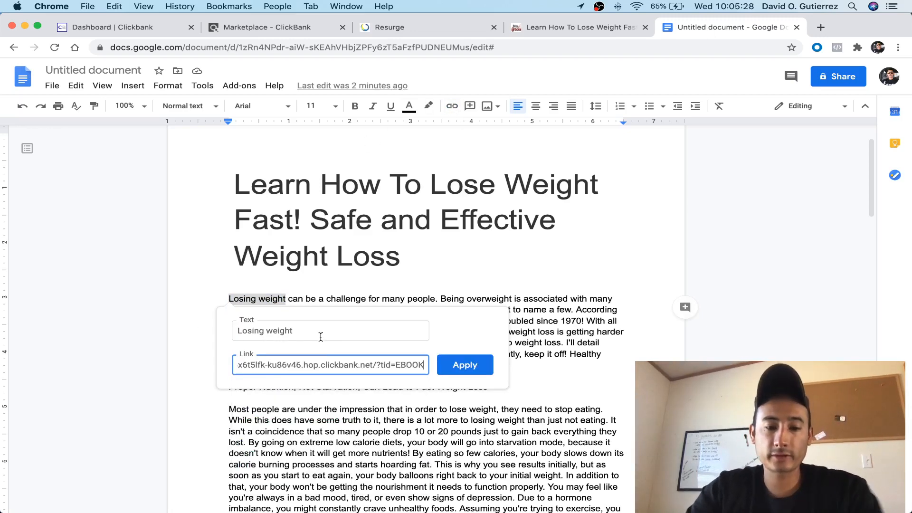
click(461, 367)
click(632, 286)
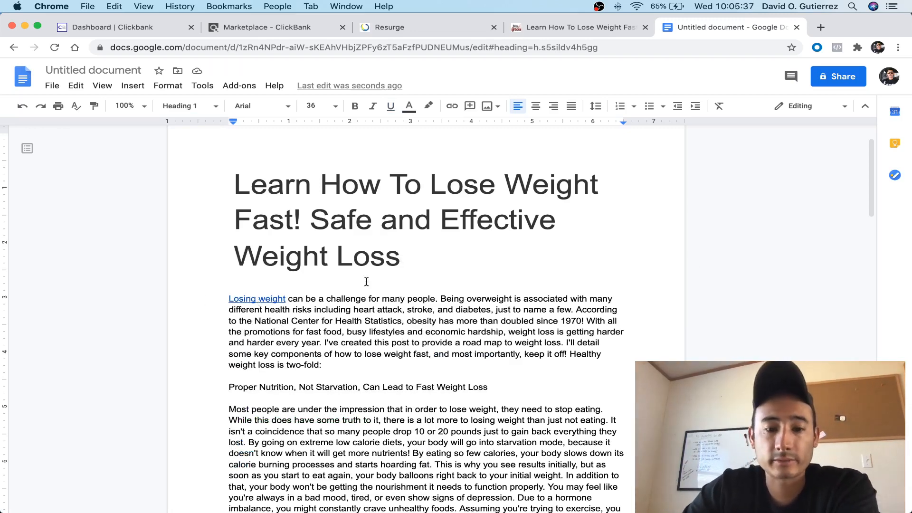
- Link the phrase "key to fast weight loss" in the paragraph about the right calories to the copied HopLink
scroll(427, 276, down, 3)
scroll(427, 275, down, 1)
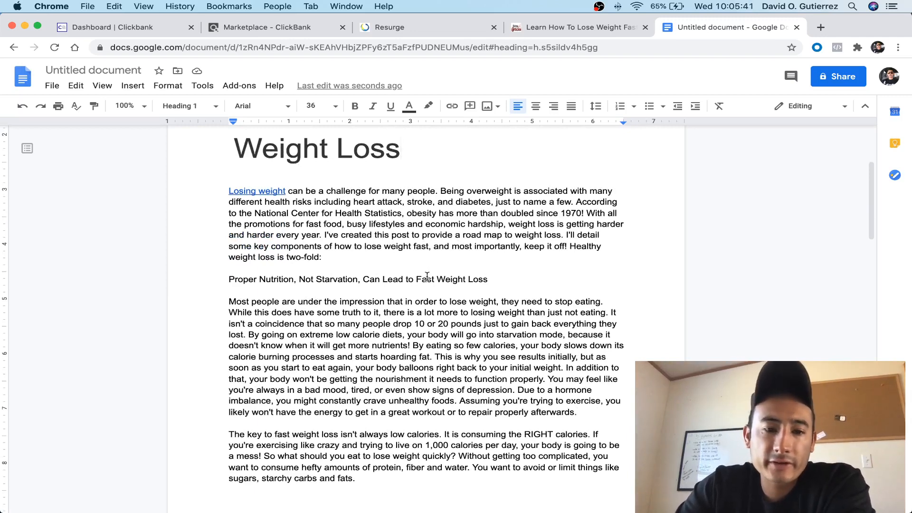
scroll(427, 276, down, 5)
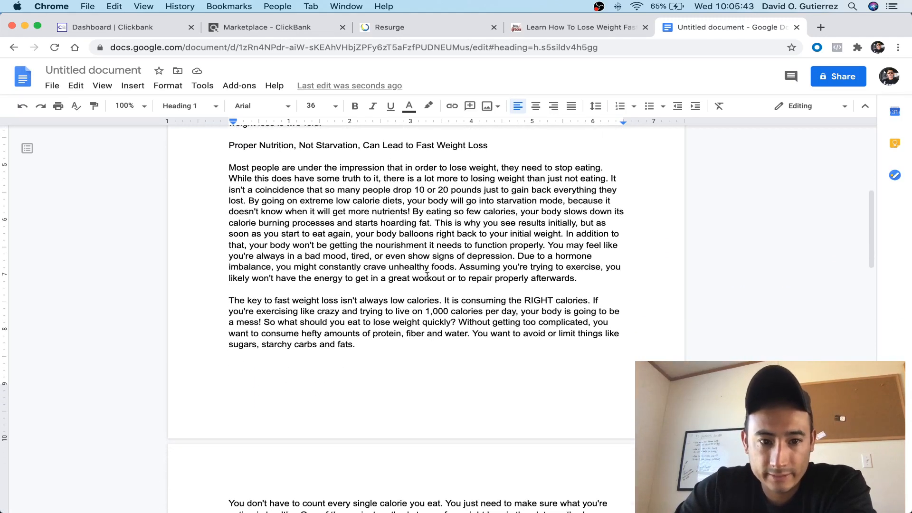
scroll(304, 185, down, 2)
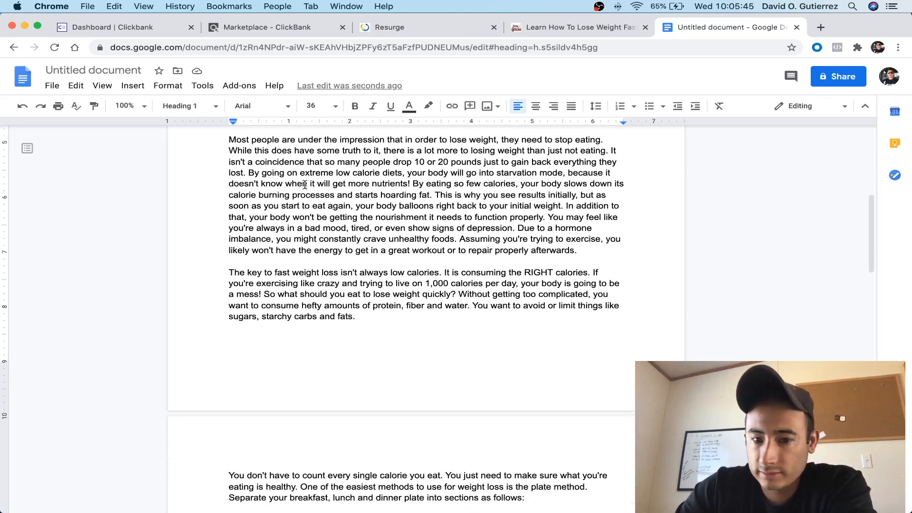
scroll(305, 185, down, 2)
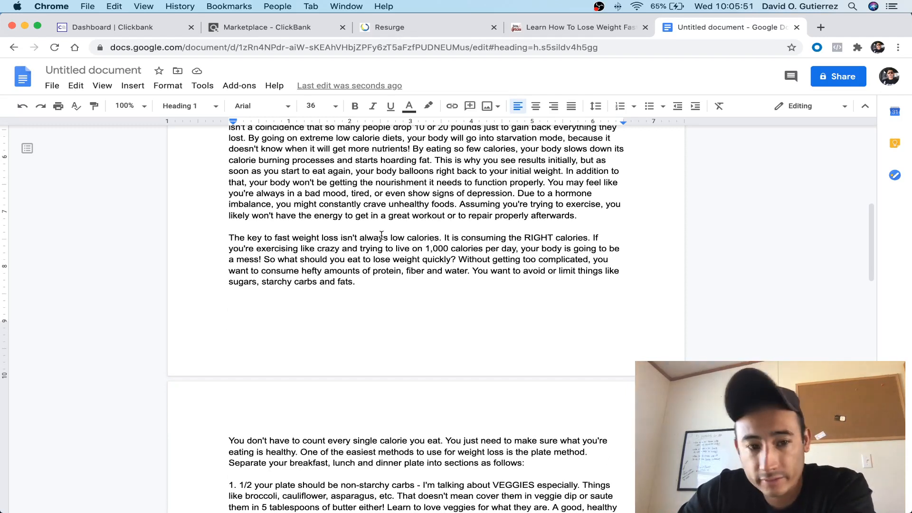
drag(245, 238, 337, 238)
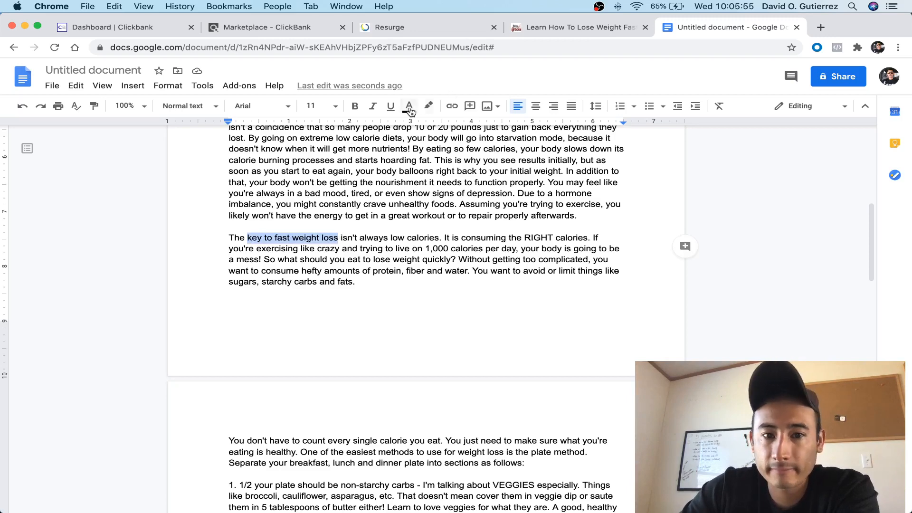
click(454, 107)
key(super+v)
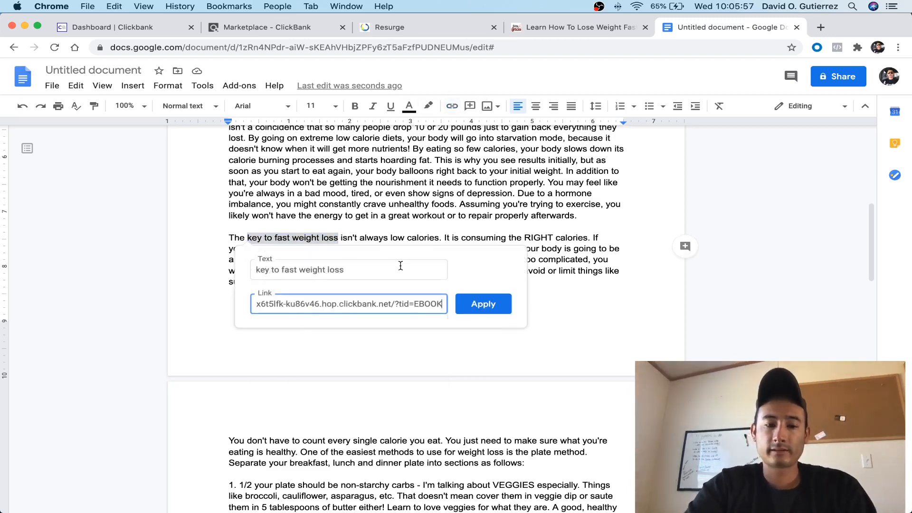
click(483, 304)
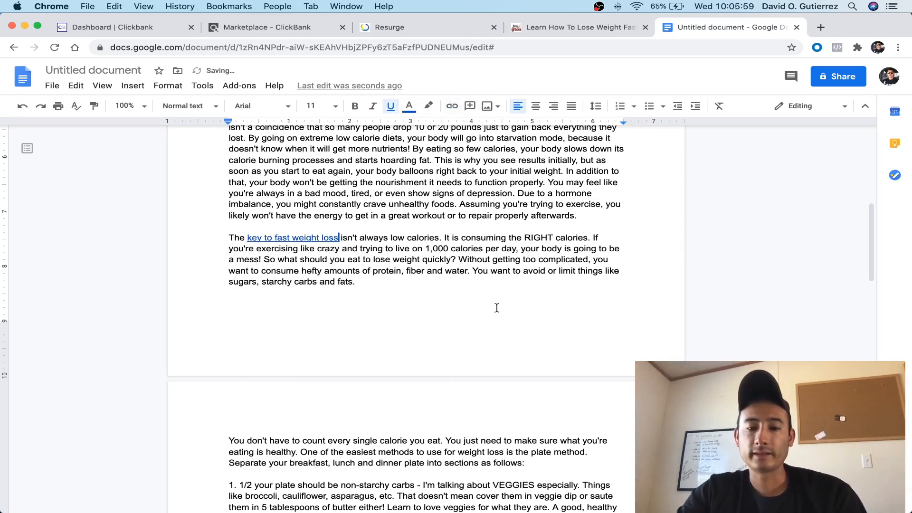
- Look through the rest of the article down to the Article Source lines at its end
scroll(601, 327, down, 3)
scroll(601, 327, down, 3)
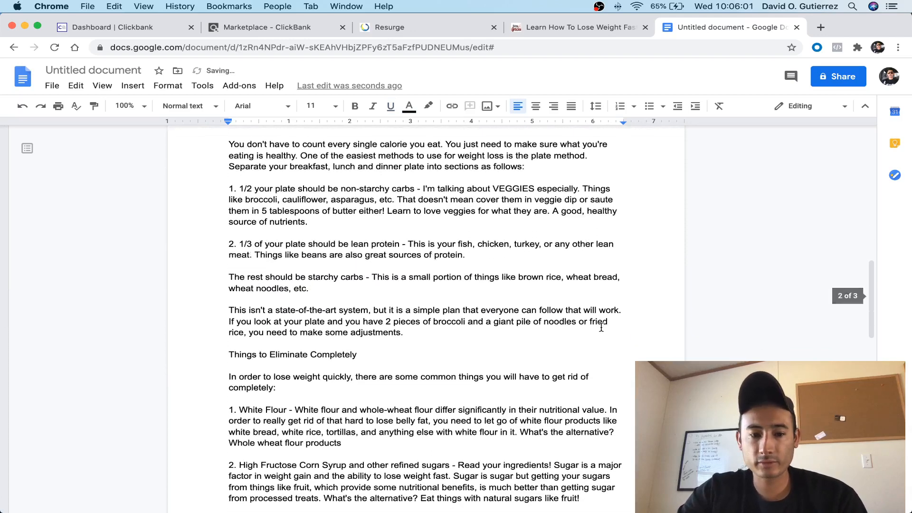
scroll(601, 327, down, 2)
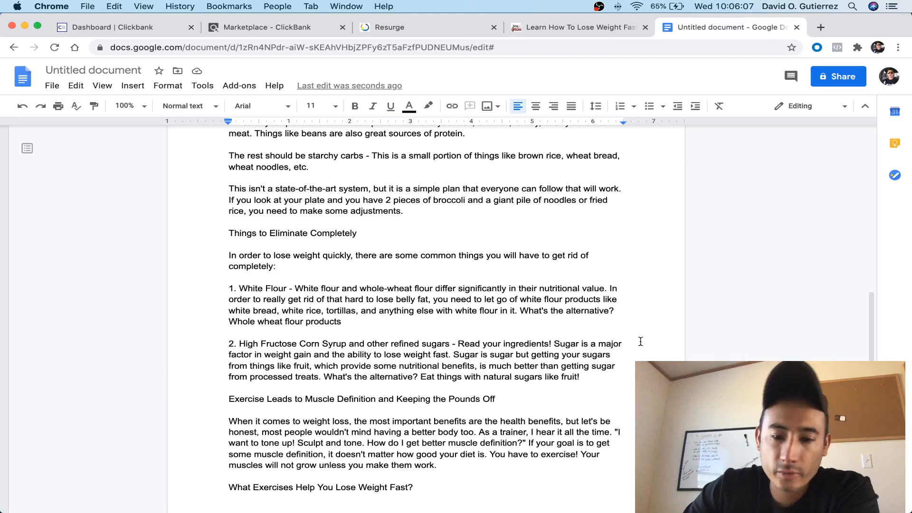
scroll(640, 341, down, 3)
scroll(640, 340, down, 5)
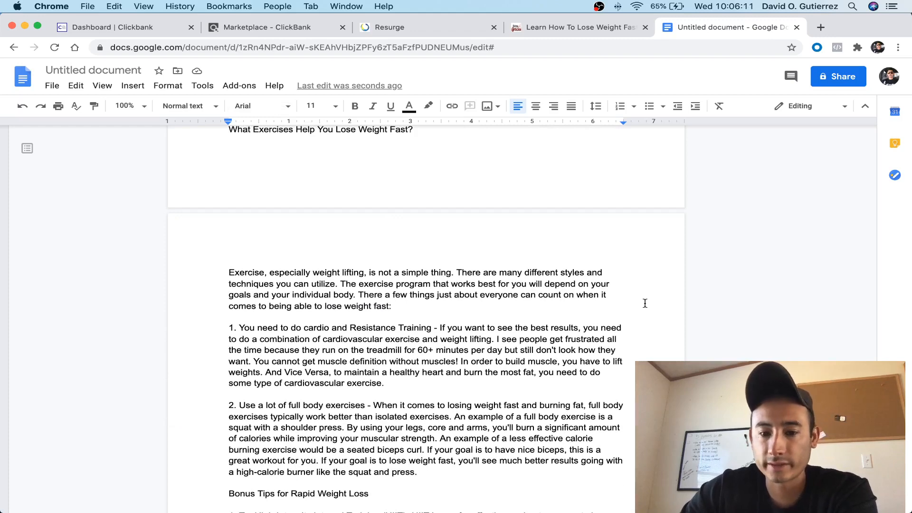
scroll(645, 303, down, 3)
scroll(645, 303, down, 3)
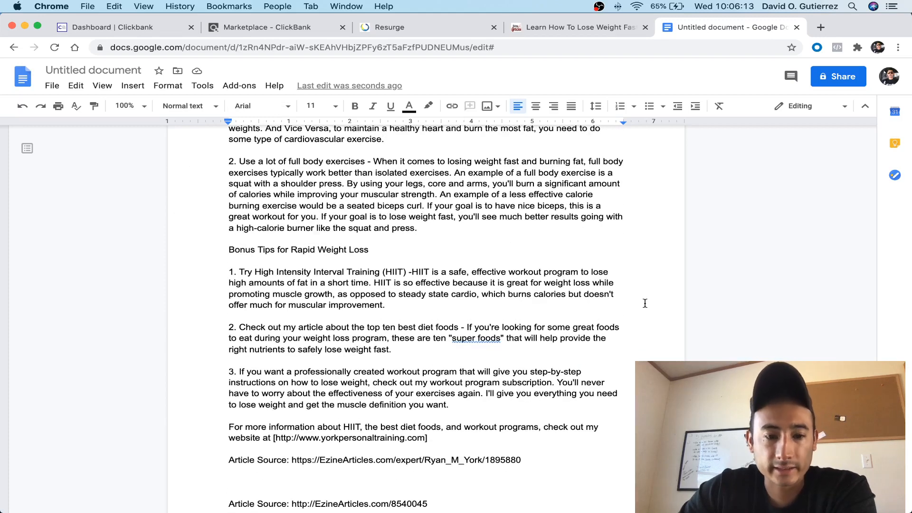
scroll(644, 303, down, 1)
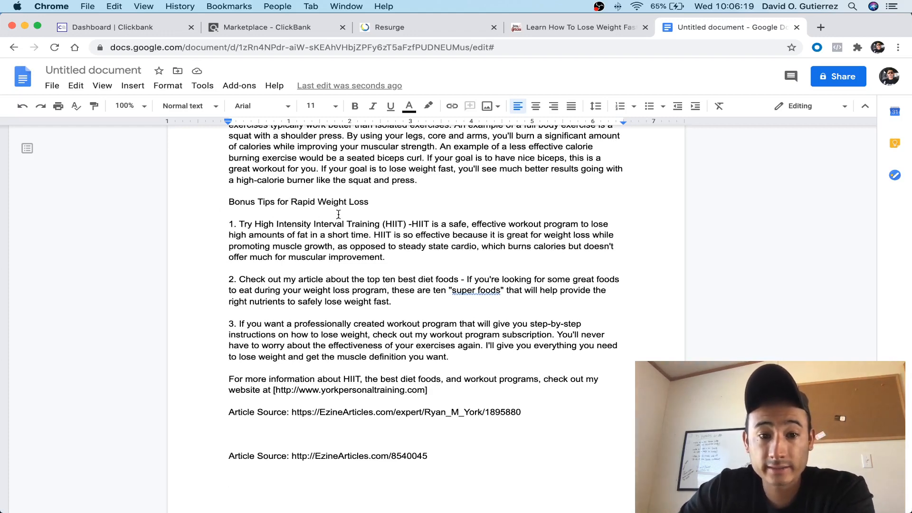
scroll(465, 290, down, 1)
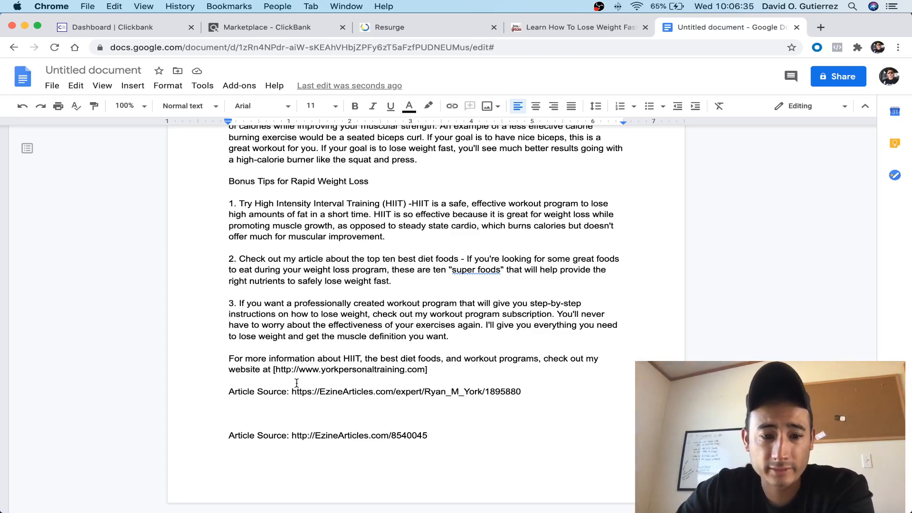
- Remove two blank lines between the two Article Source lines at the end of the document
click(240, 420)
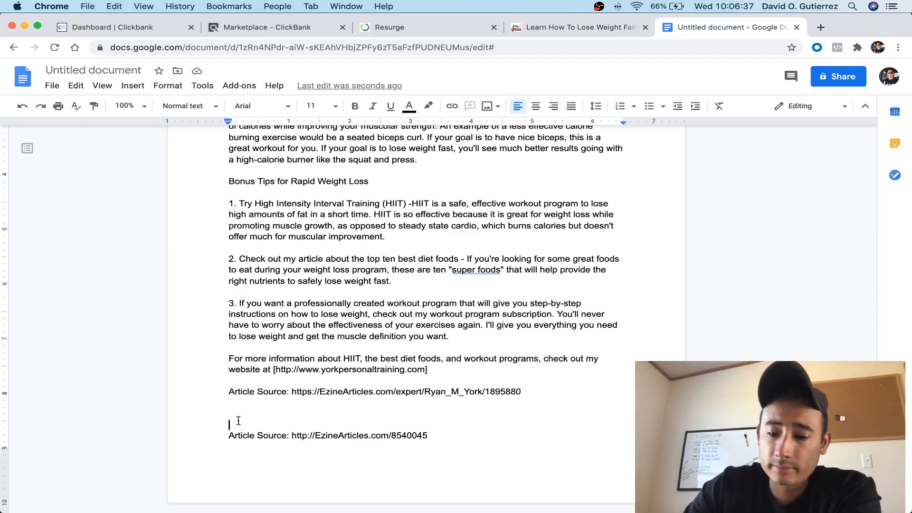
key(BackSpace)
key(BackSpace)
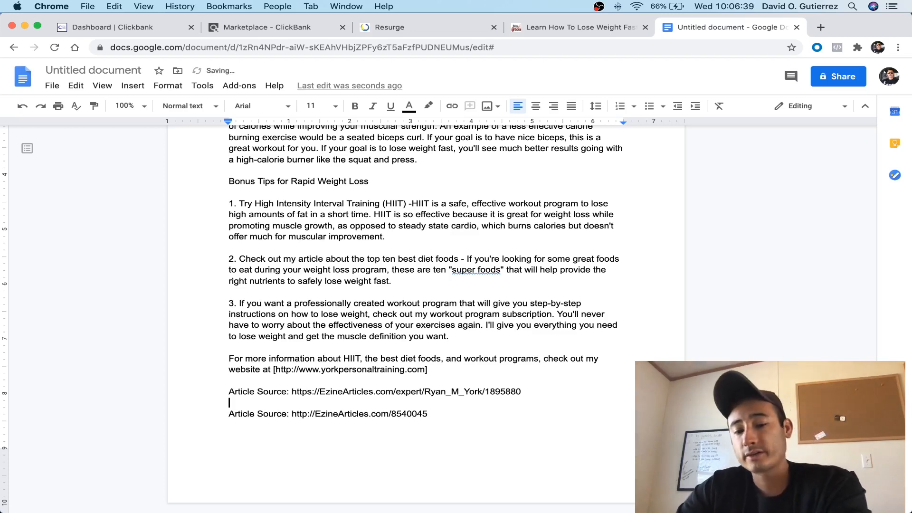
- Add the line "For more information on how to lose weight, check out this video!" above the first Article Source line
click(229, 391)
key(Return)
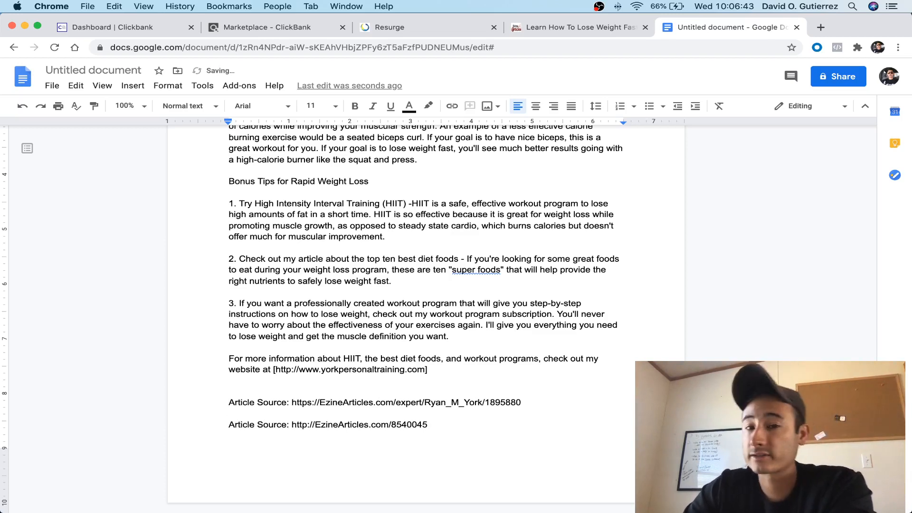
text(F)
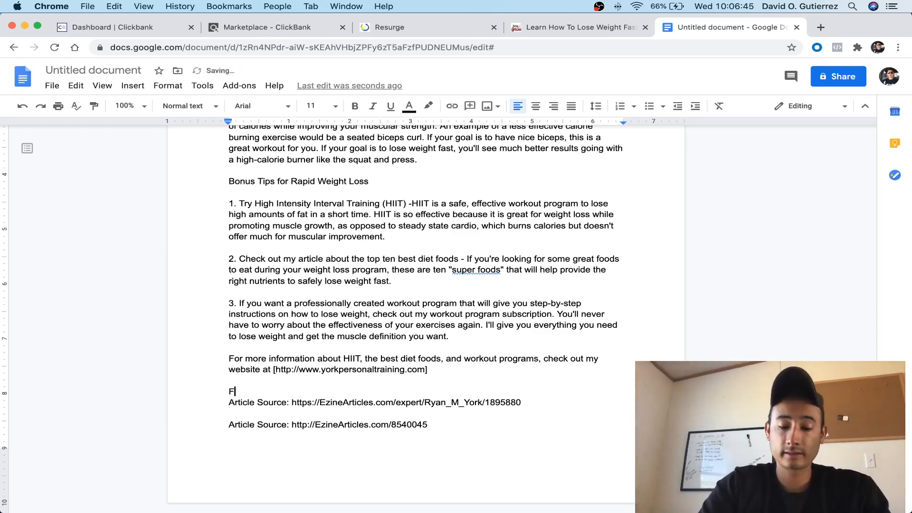
text(or more information)
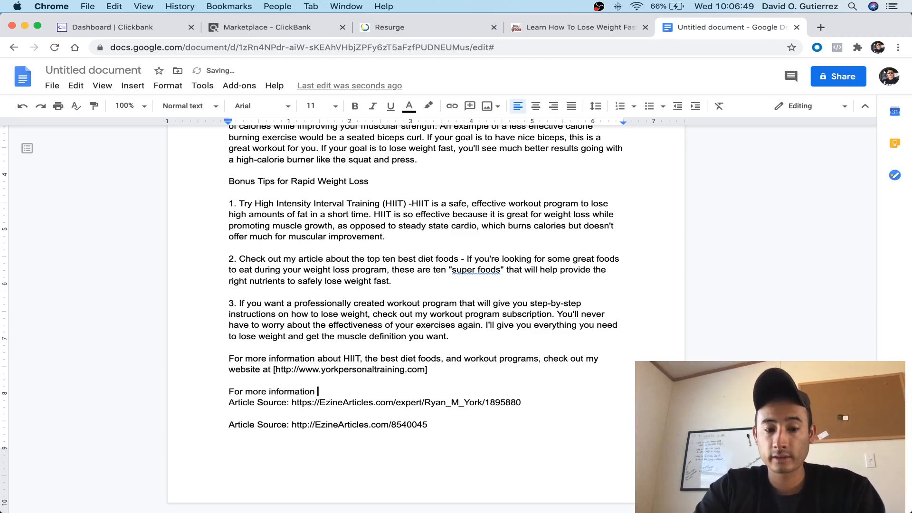
text( on how to l)
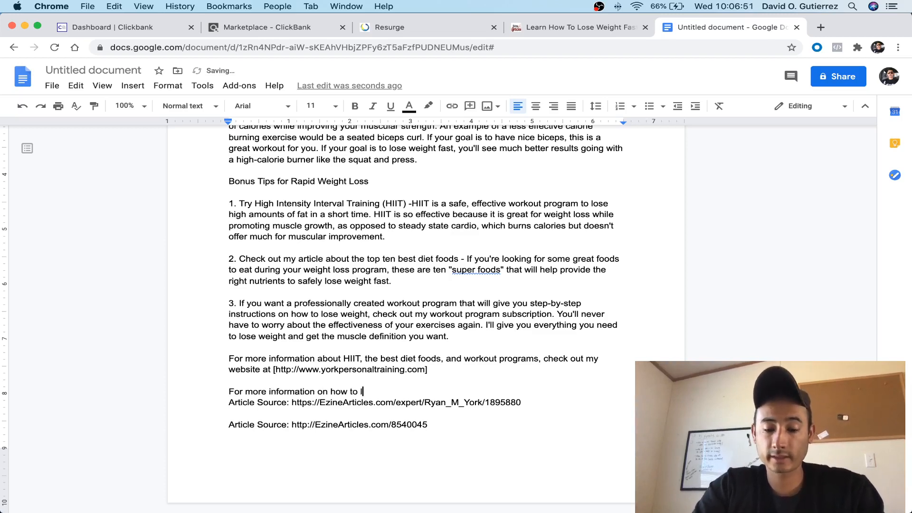
text(ose weight)
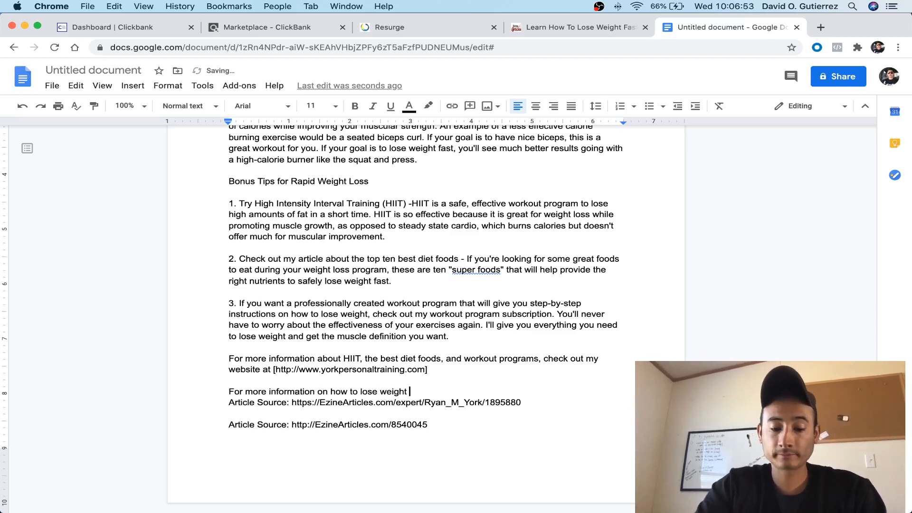
key(BackSpace)
text(, che)
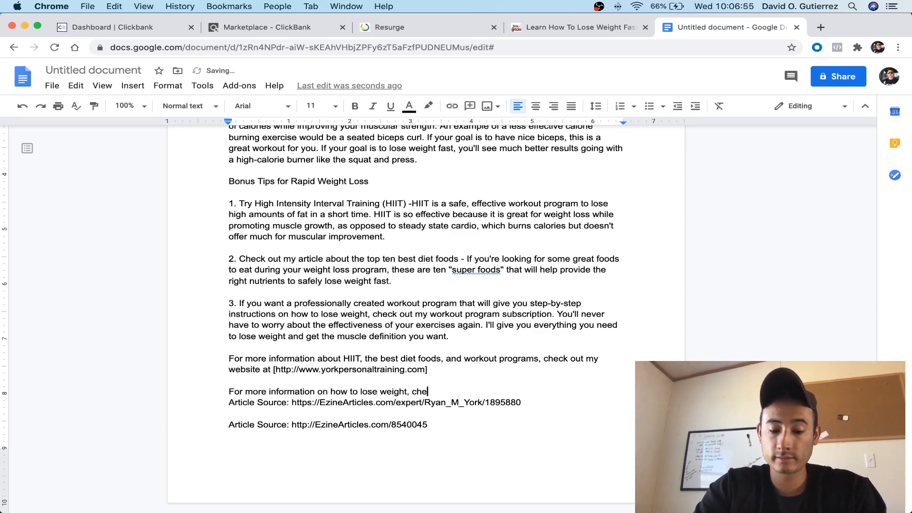
text(ck out this video!)
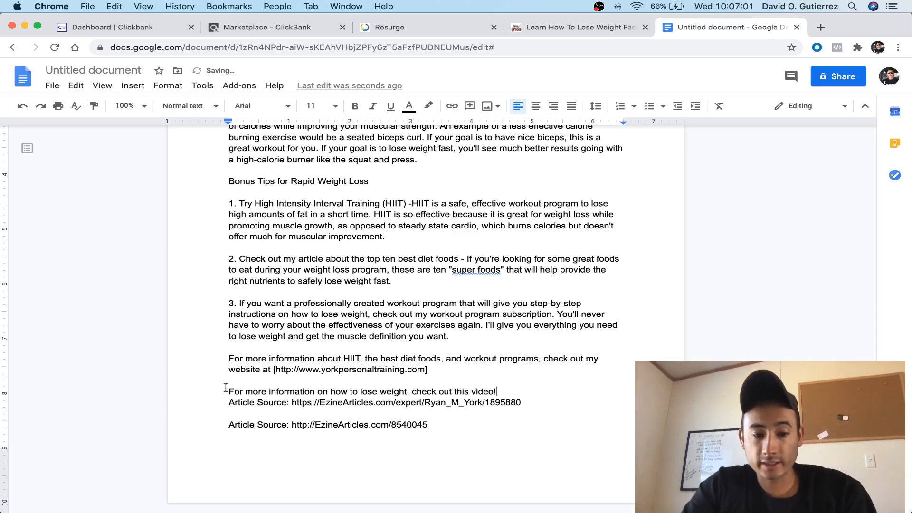
- Link the whole "For more information on how to lose weight, check out this video!" line to the copied HopLink and add a blank line below it
drag(227, 391, 502, 390)
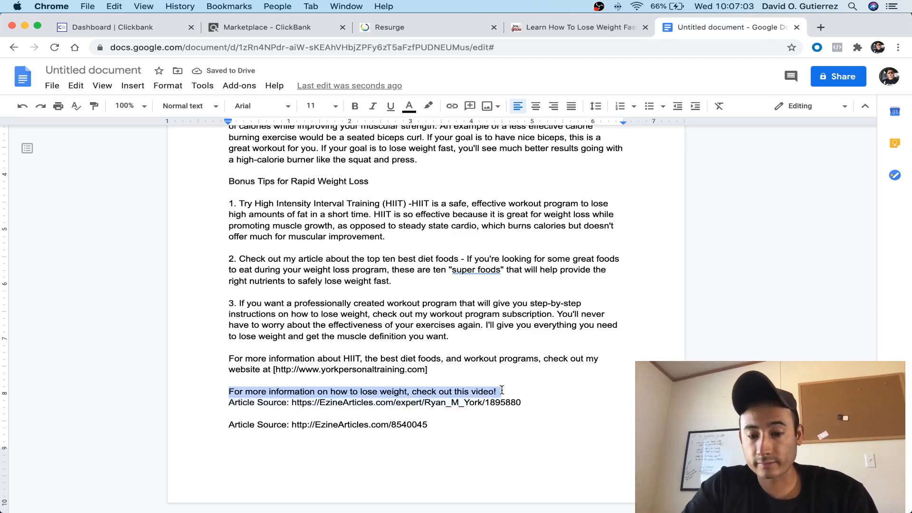
click(453, 107)
key(super+v)
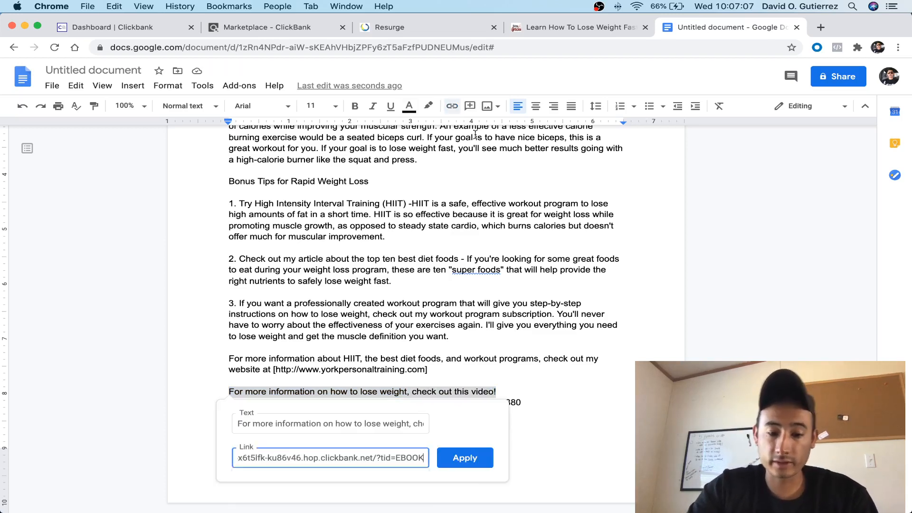
click(469, 459)
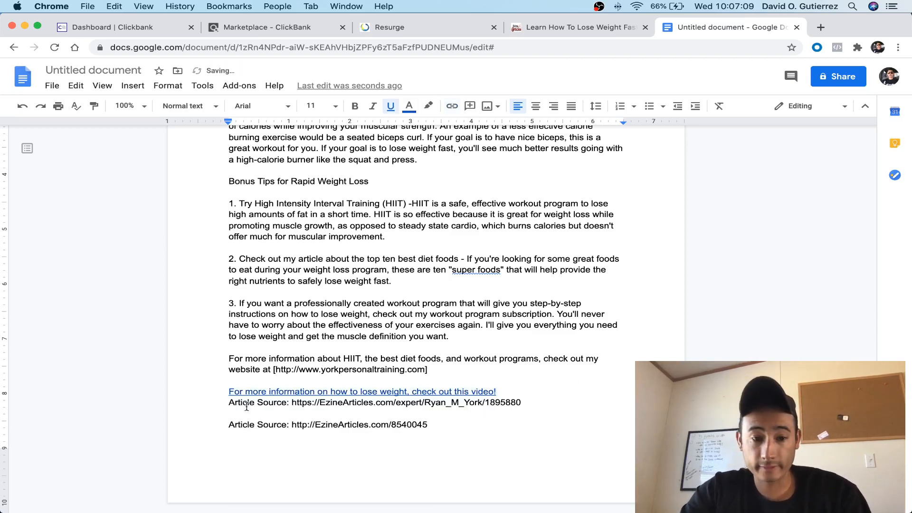
click(230, 404)
key(Return)
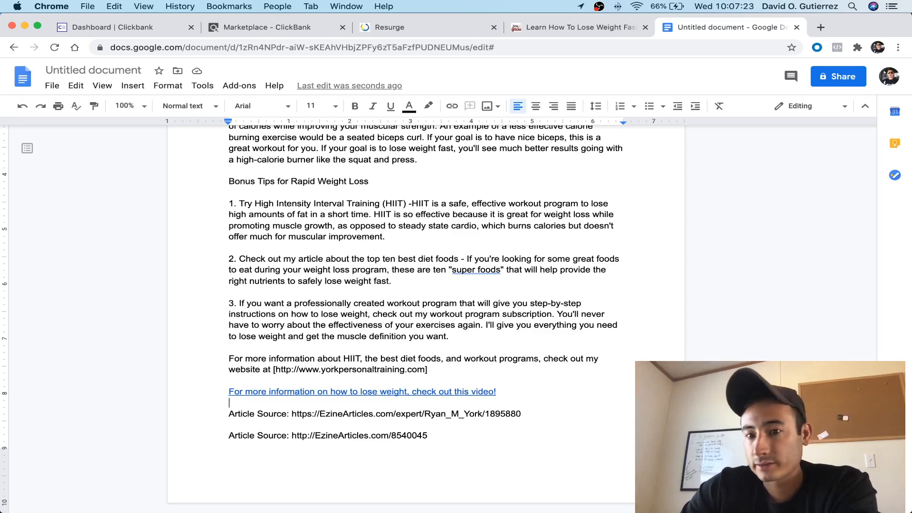
- Review the linked phrases throughout the document, from the closing video line back up to the title
scroll(425, 313, up, 1)
scroll(425, 314, up, 15)
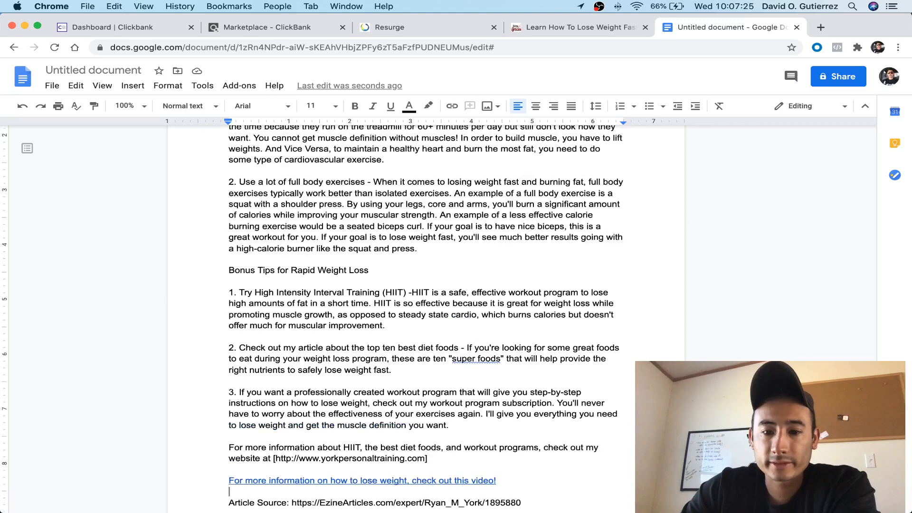
scroll(426, 313, up, 10)
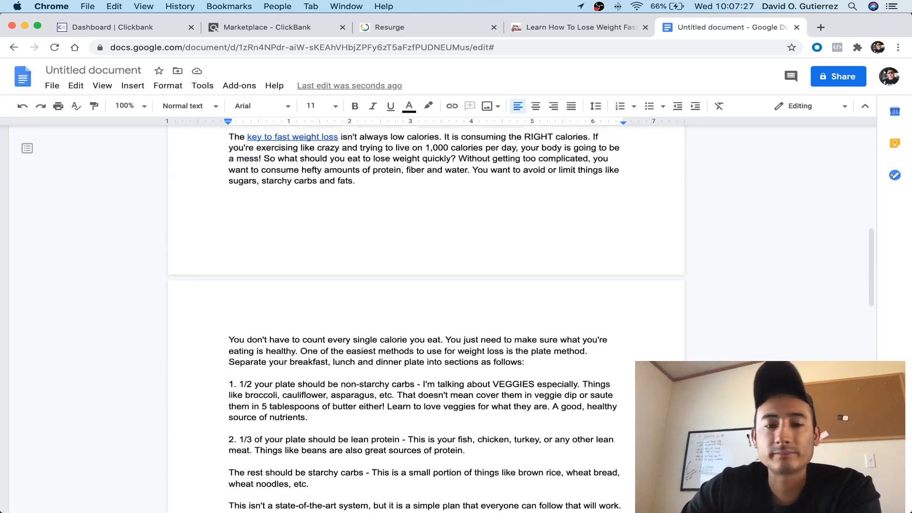
scroll(426, 314, down, 2)
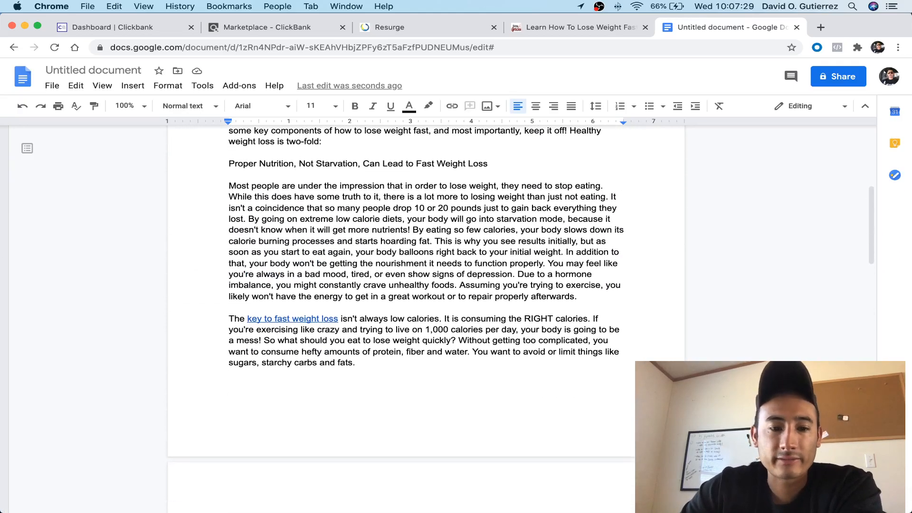
scroll(425, 314, down, 15)
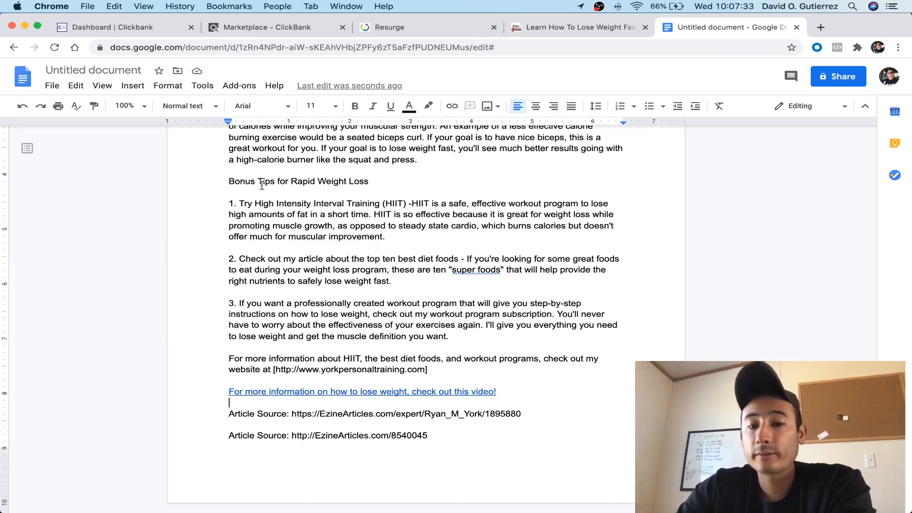
scroll(328, 270, up, 1)
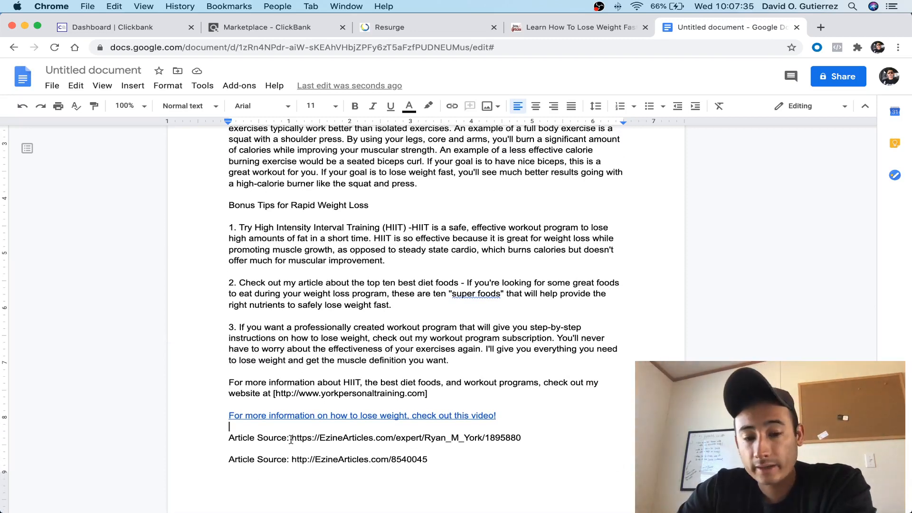
scroll(355, 427, up, 20)
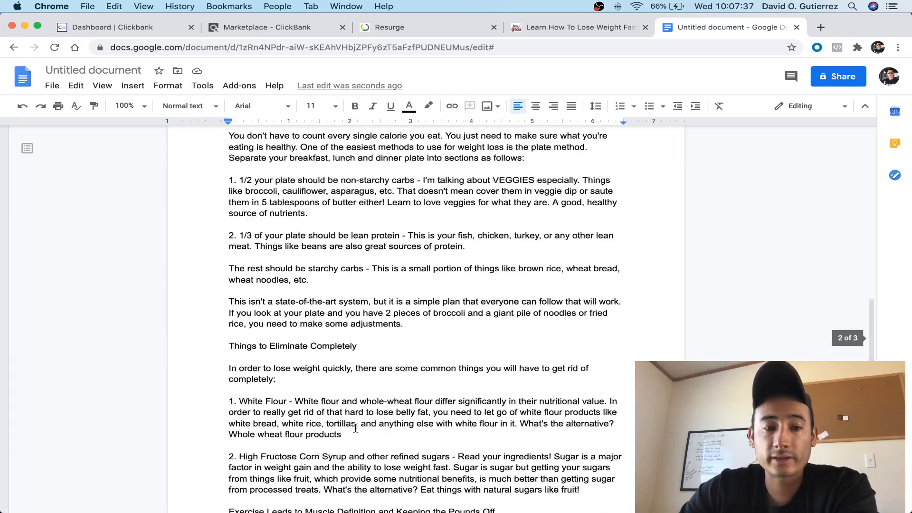
scroll(355, 428, up, 5)
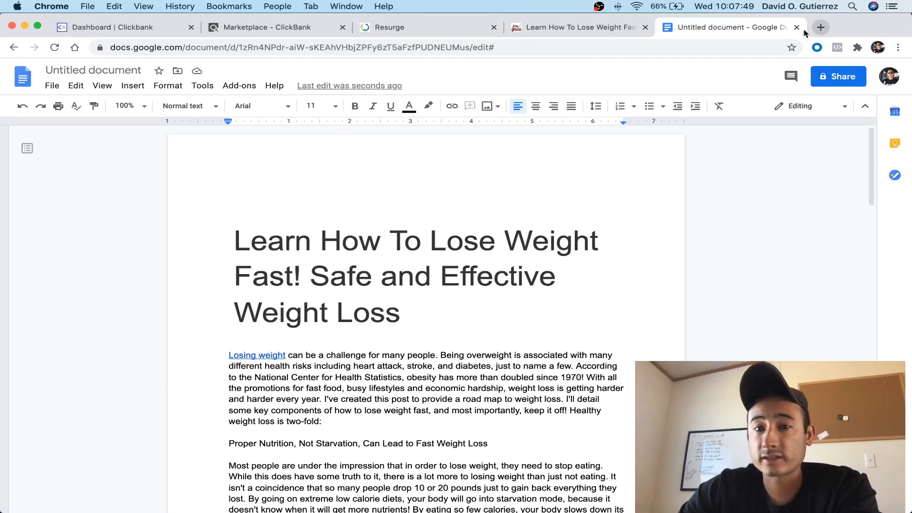
- Open the Canva website in a new browser tab
click(820, 29)
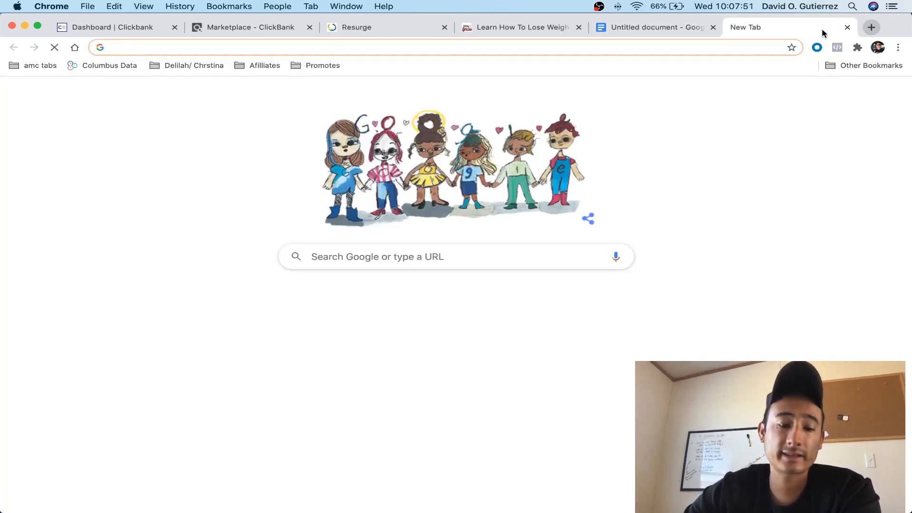
text(canva)
key(Return)
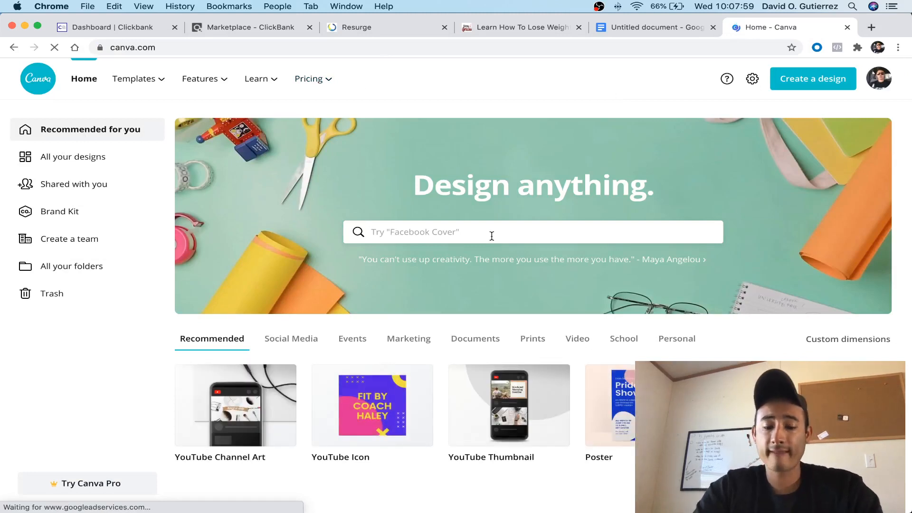
click(809, 80)
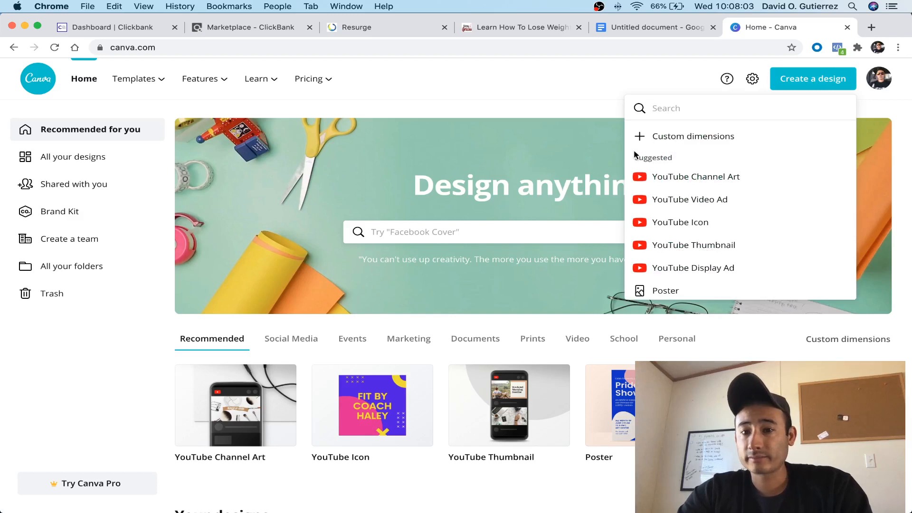
click(682, 135)
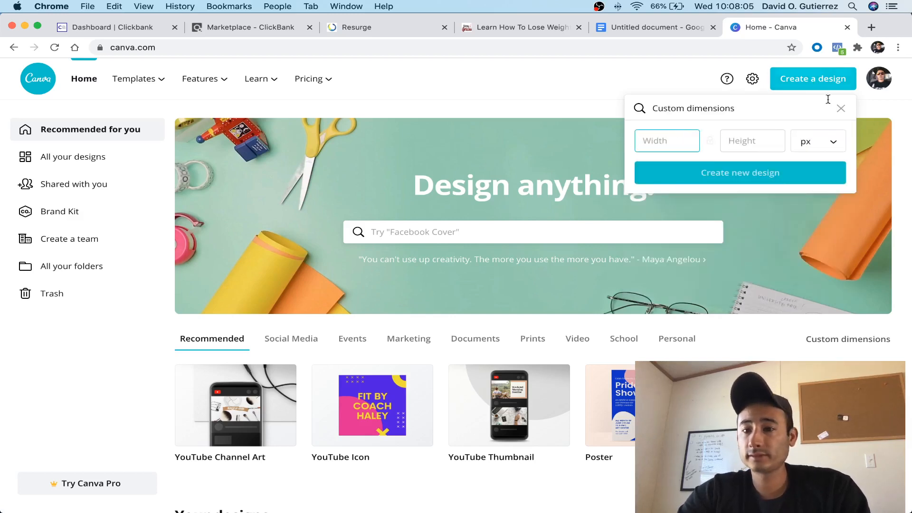
click(841, 108)
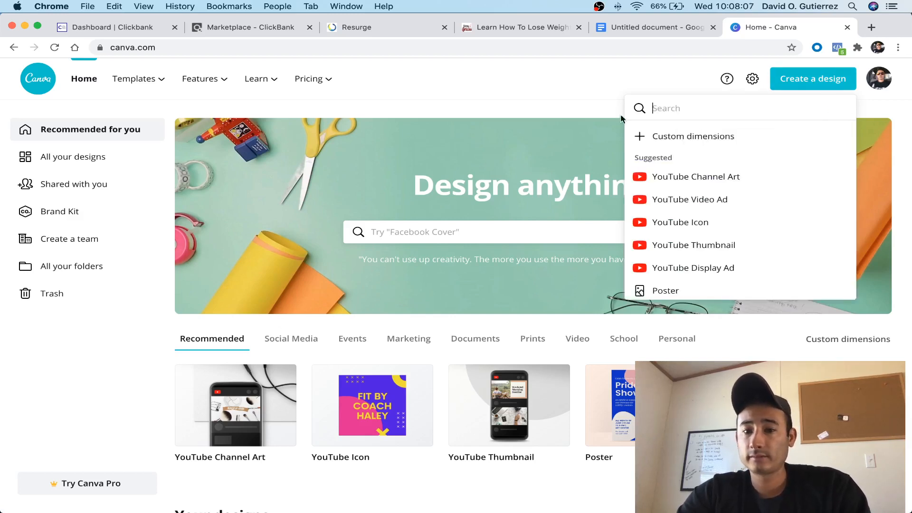
click(482, 106)
- Search Canva's design templates for "book cover" and browse the results
click(431, 232)
text(b)
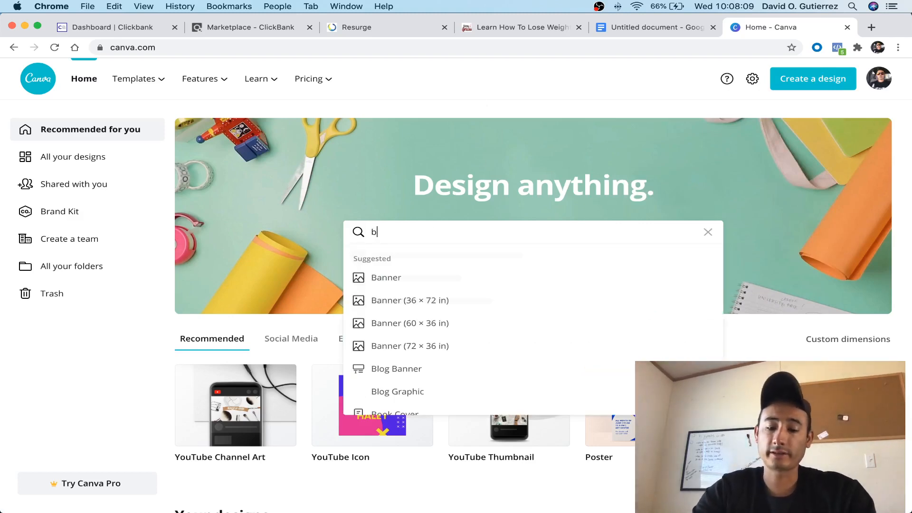
text(ook cov)
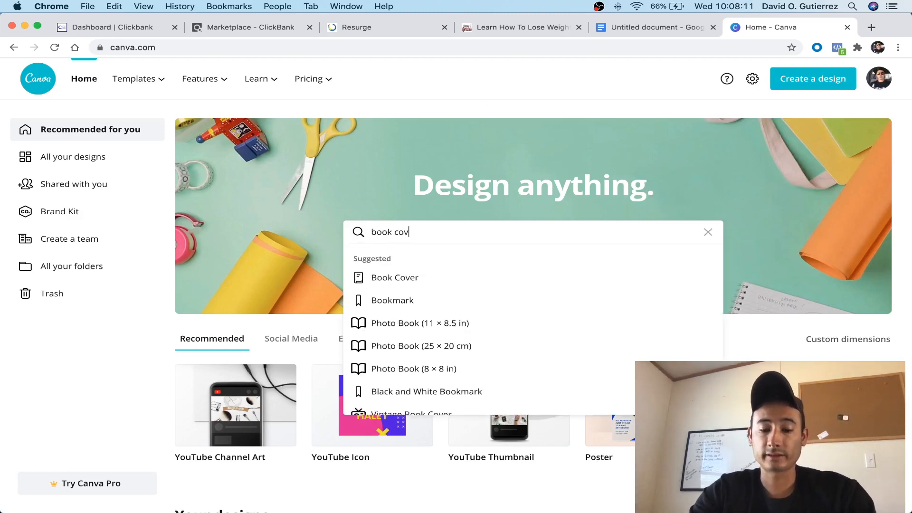
text(er)
key(Return)
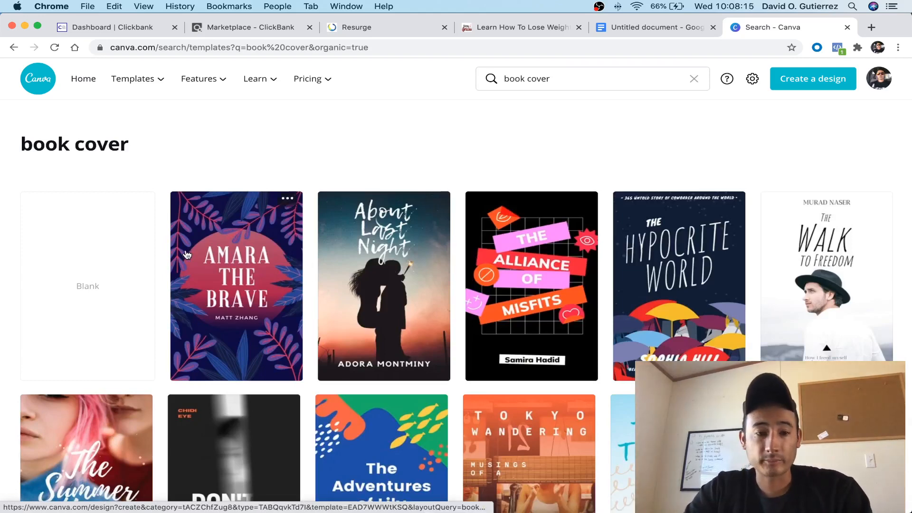
scroll(99, 265, down, 4)
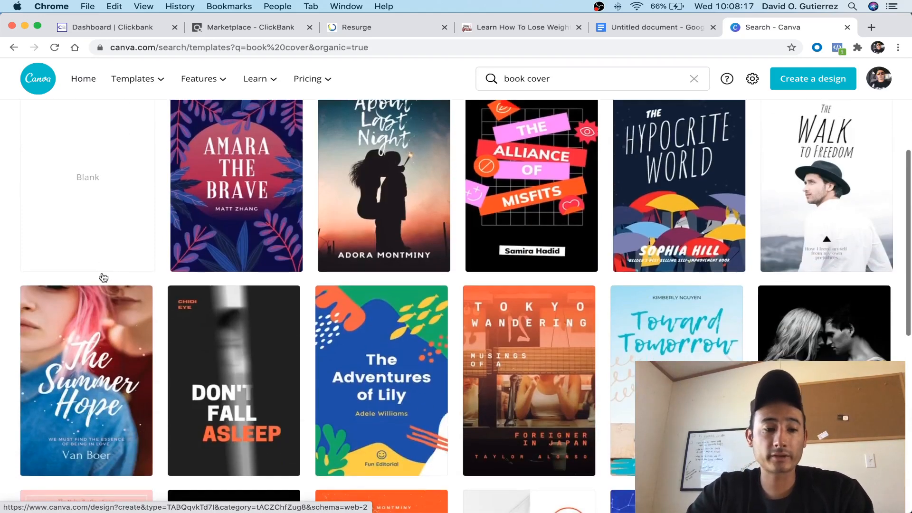
- Start a blank book cover design and apply the teal "Remember Why You Started" template to its page
click(86, 200)
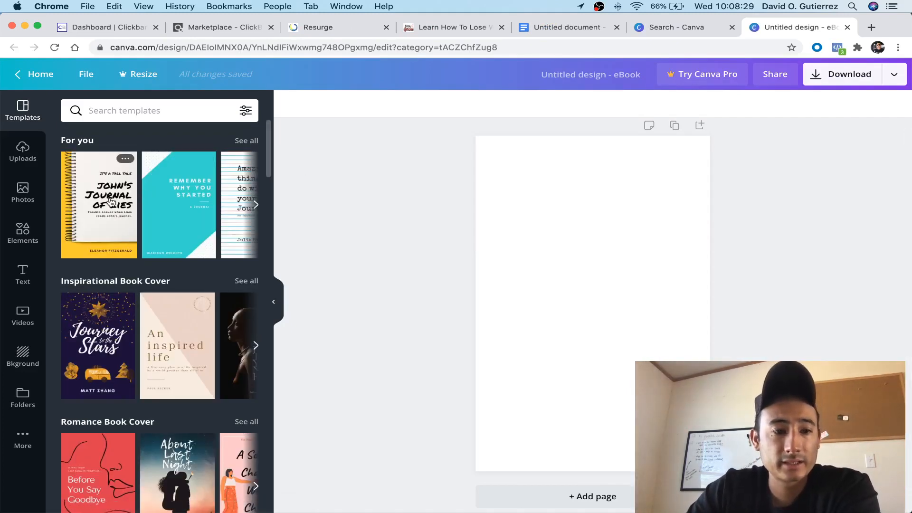
click(167, 205)
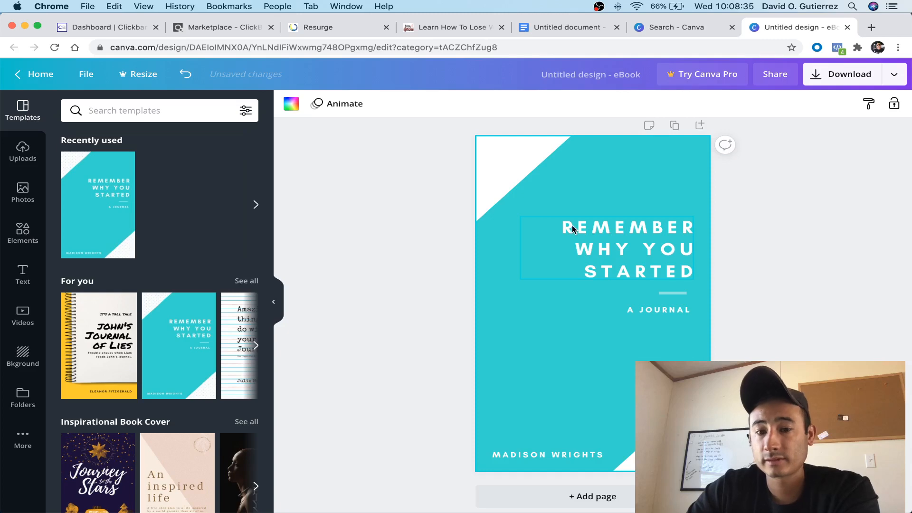
click(591, 235)
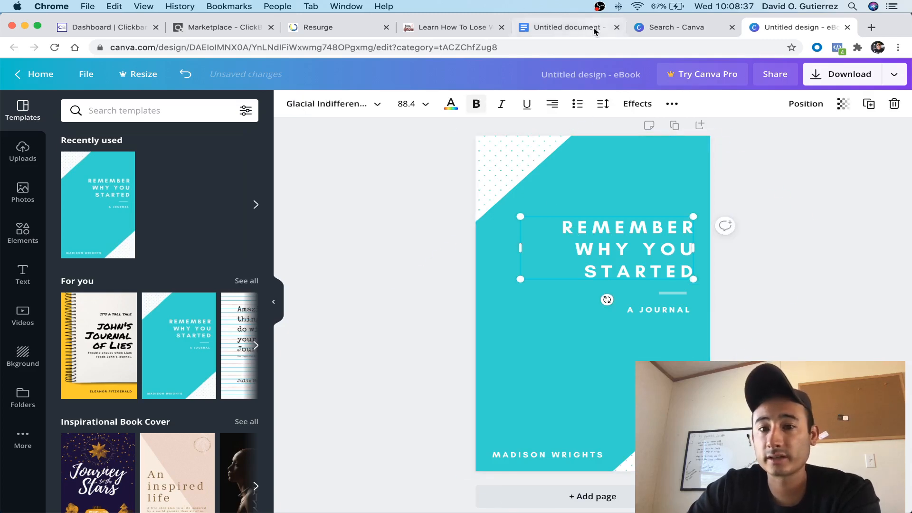
- Check the eBook's title in the Google Docs document for the cover text, and view Canva's graphic elements for the cover
click(560, 27)
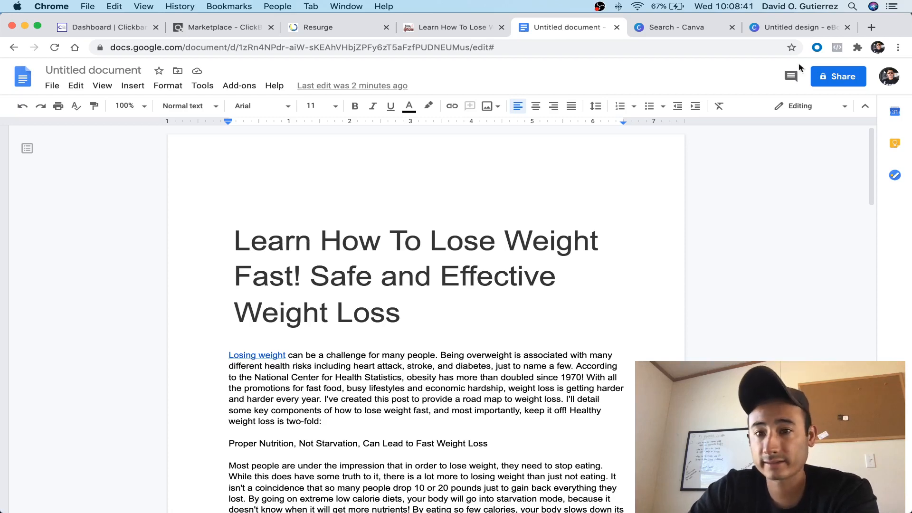
click(784, 25)
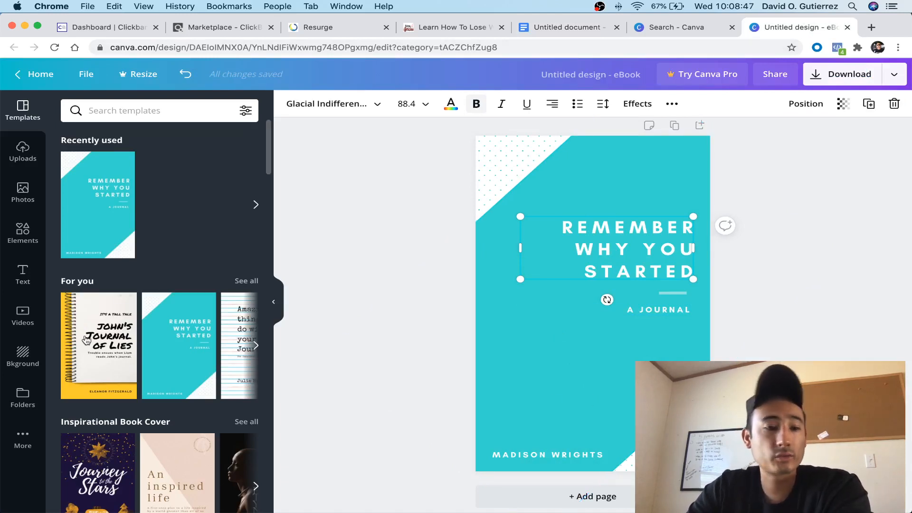
click(23, 232)
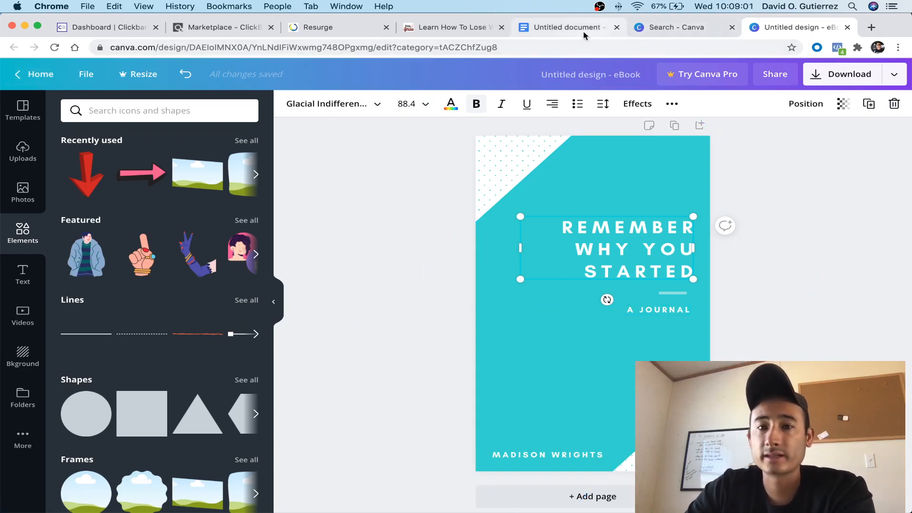
- Insert a blank line above the "Learn How To Lose Weight Fast!" title in the Google Docs document
click(569, 28)
click(243, 193)
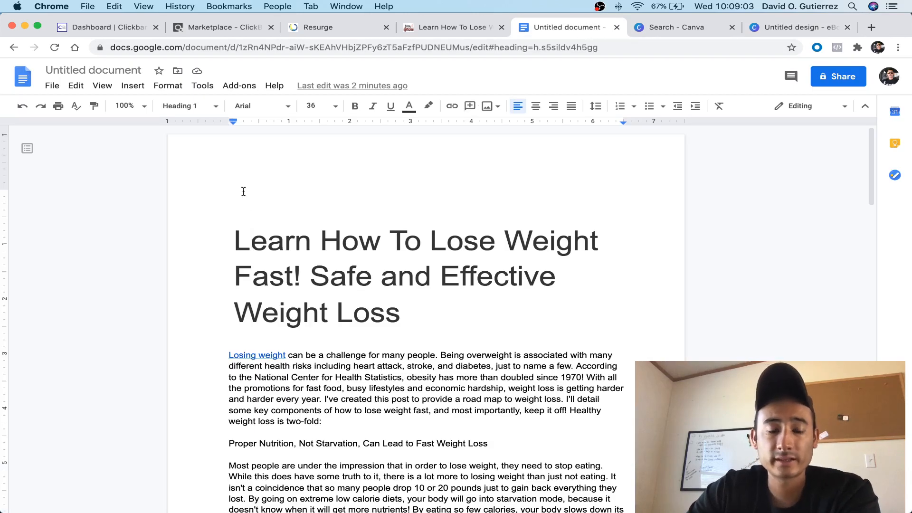
key(Return)
key(Up)
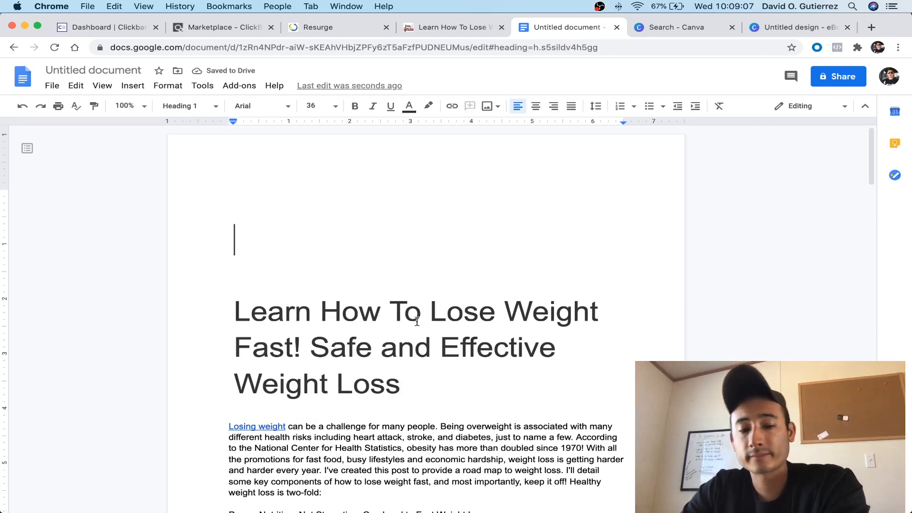
scroll(417, 322, down, 3)
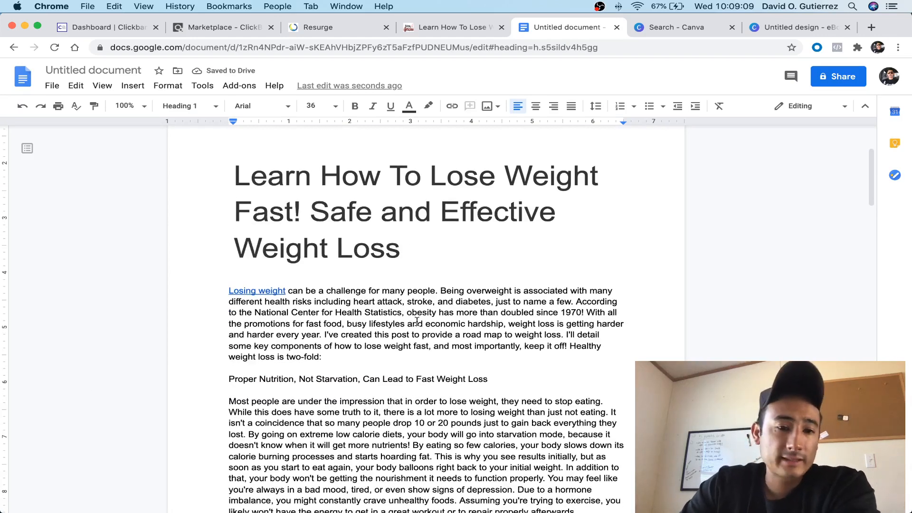
- Download the document as a PDF and open the file in Preview
click(53, 88)
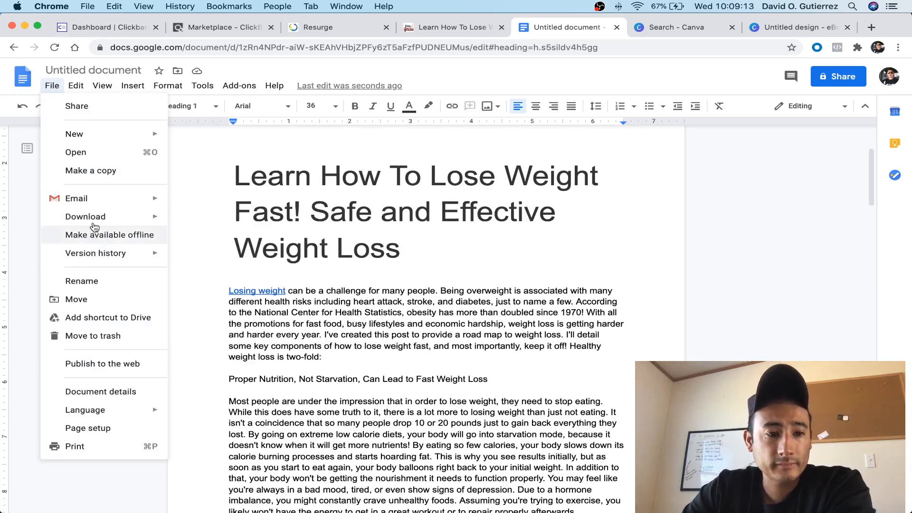
mouse_move(108, 222)
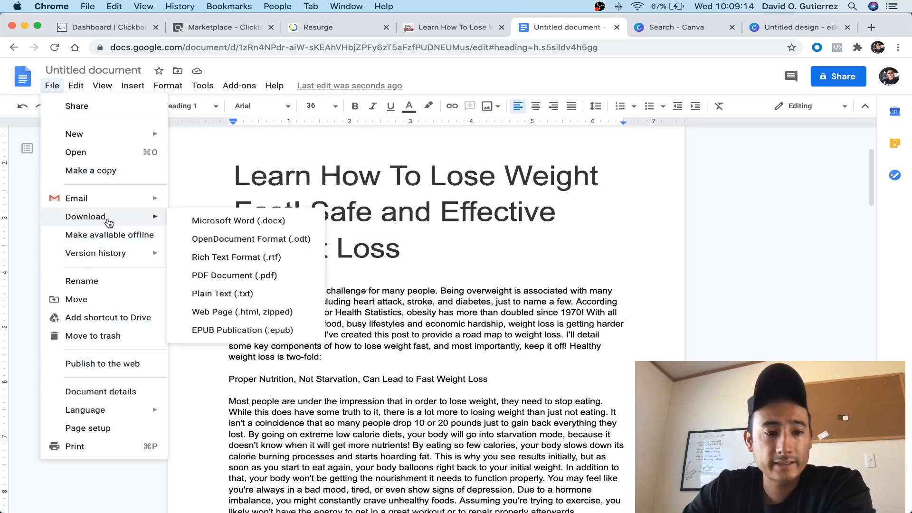
click(228, 278)
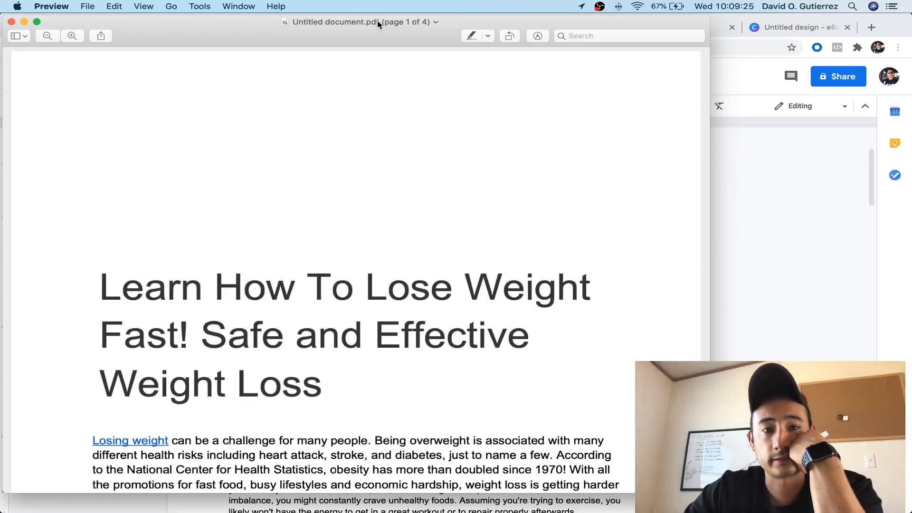
- Rename the PDF as 1 and move it from Downloads to the iCloud Desktop folder
click(377, 20)
text(1)
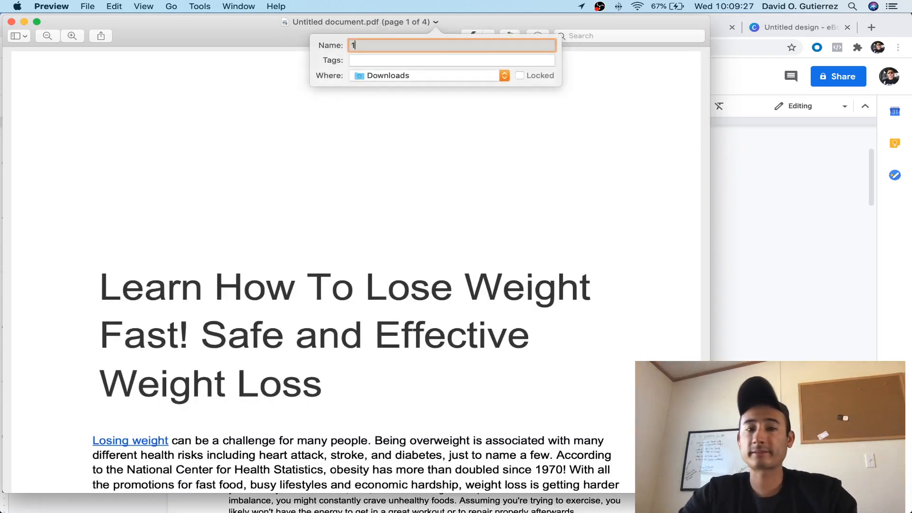
click(407, 77)
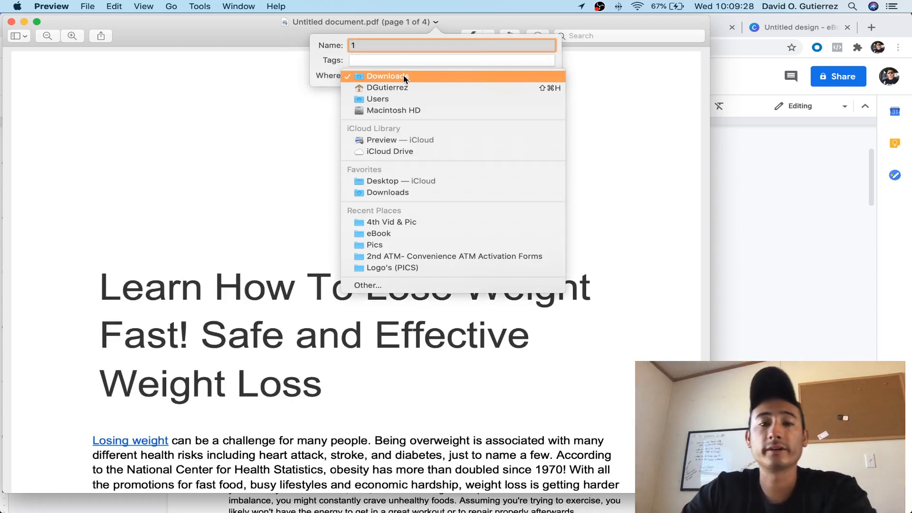
click(393, 181)
key(Return)
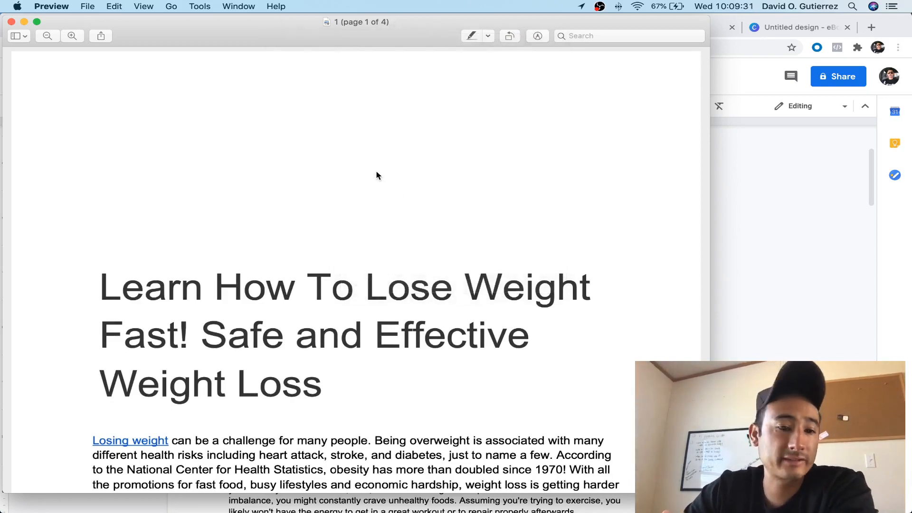
- Test the "For more information on how to lose weight" link on the PDF's last page and review the sales page it opens
scroll(200, 203, down, 15)
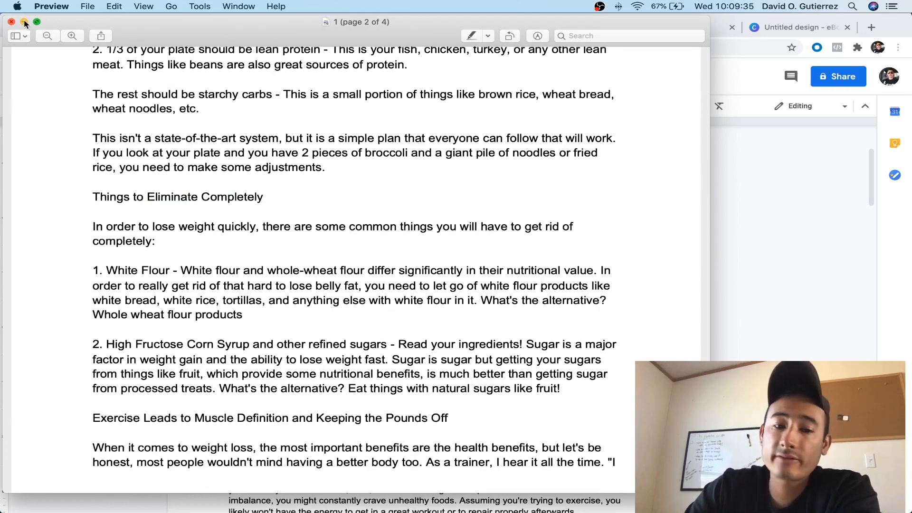
scroll(209, 151, down, 20)
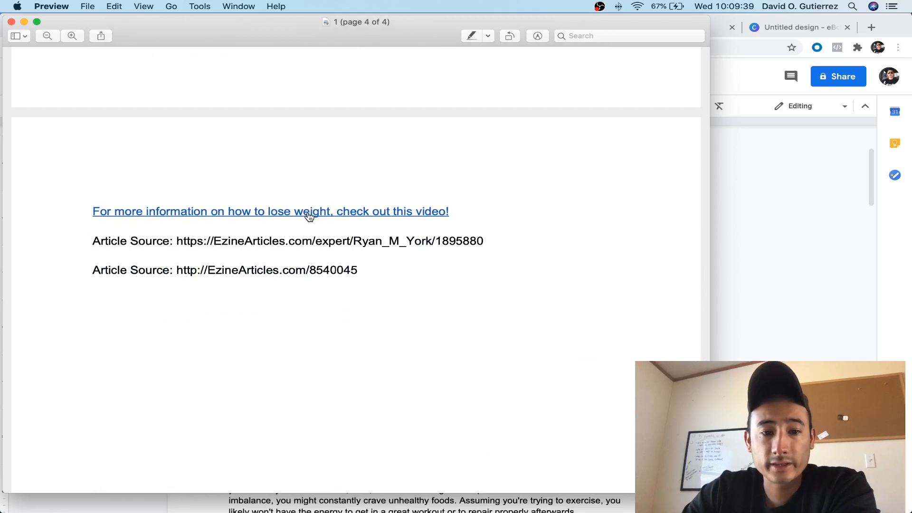
click(309, 217)
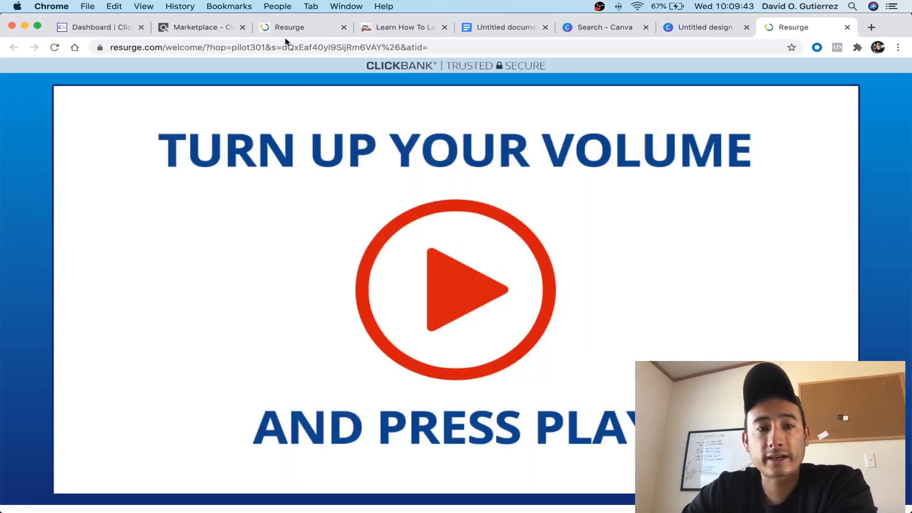
scroll(367, 193, down, 8)
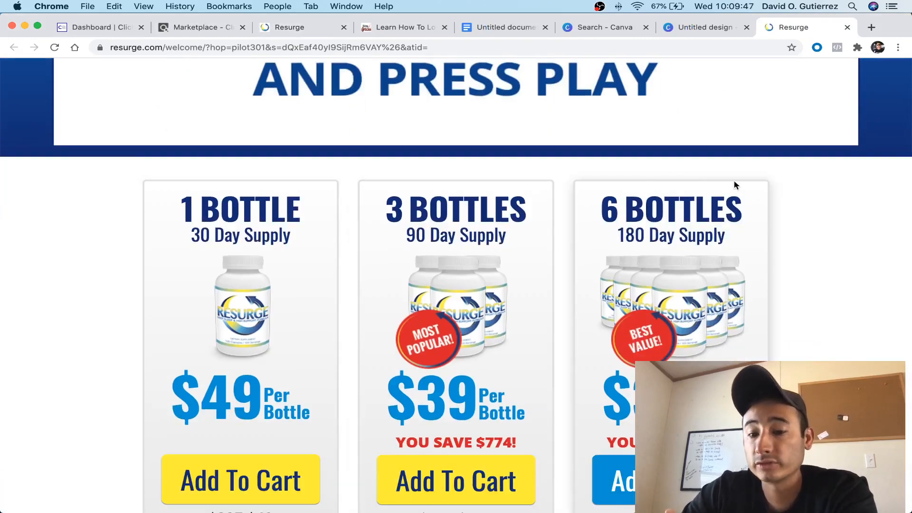
scroll(790, 261, down, 3)
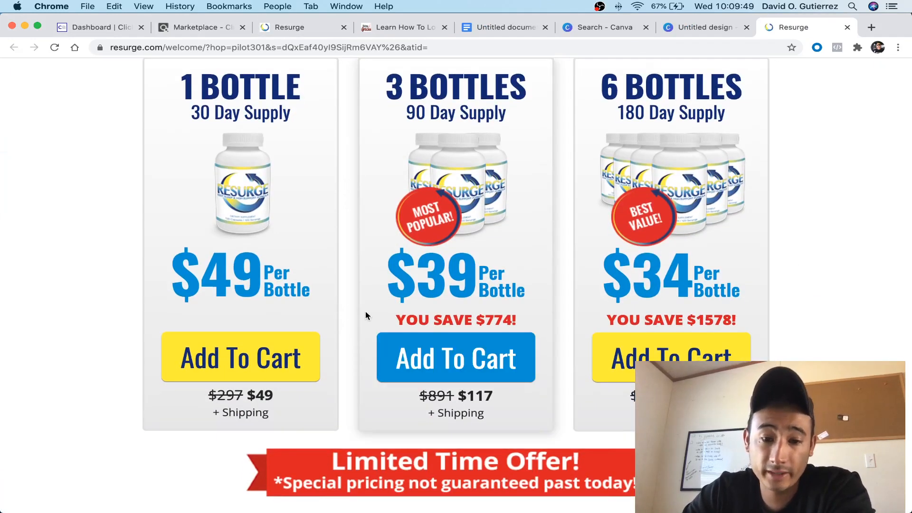
- Close the browser tabs of the newly opened Resurge page, the Canva design, the Canva template search and the Google Docs document
click(847, 28)
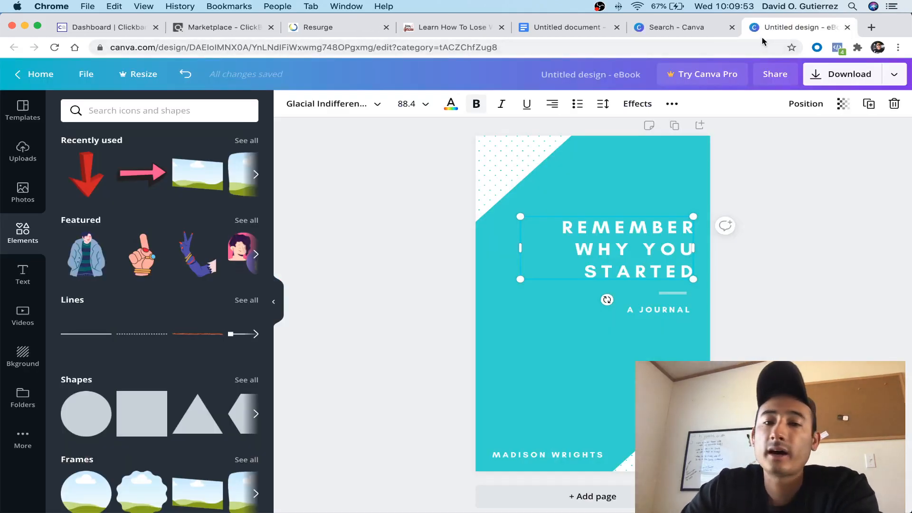
click(847, 28)
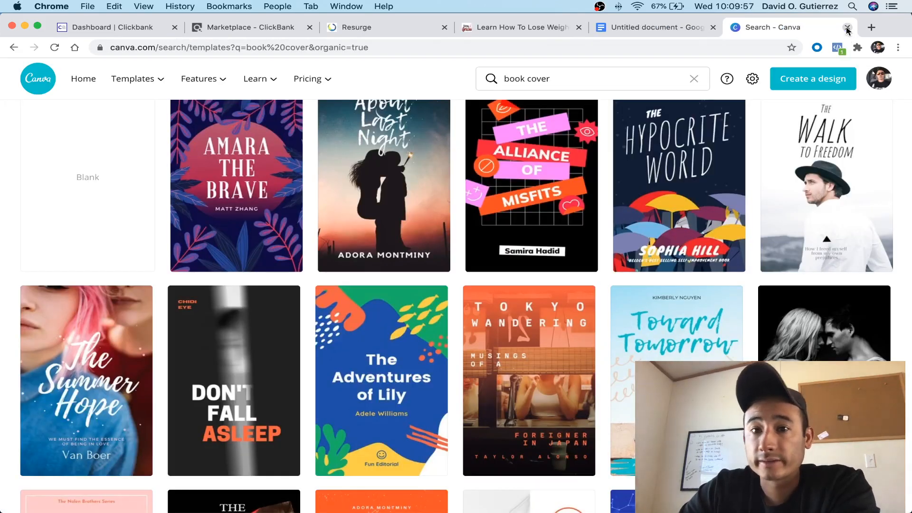
click(847, 29)
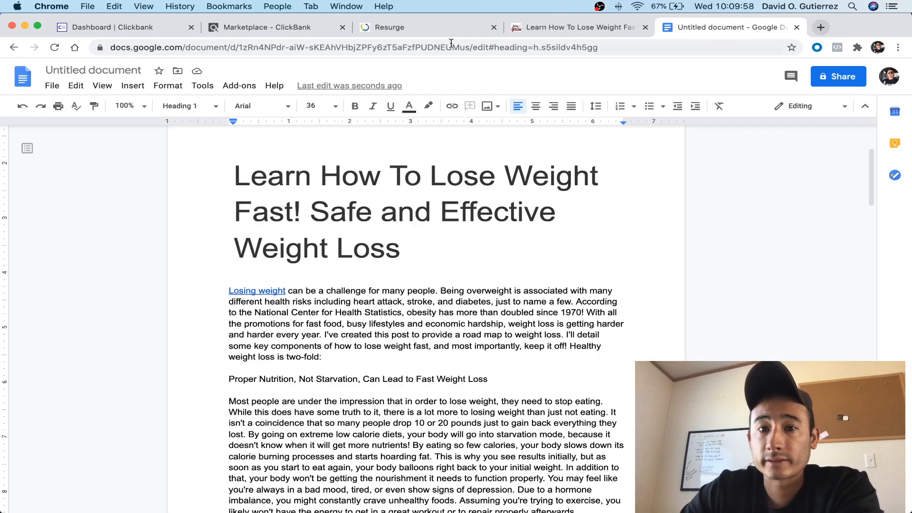
click(797, 27)
- Open the bookmarked Good Reads site in a new tab and look over its My Books page before closing it
click(670, 28)
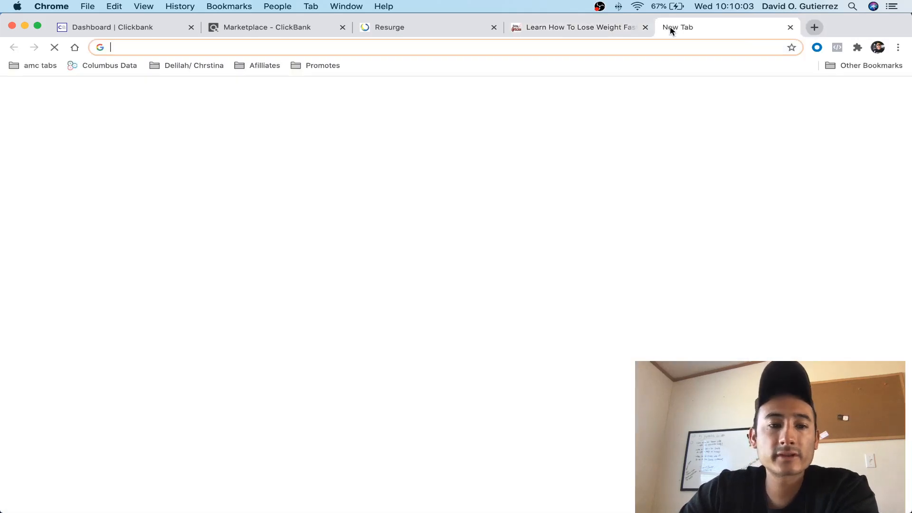
click(307, 65)
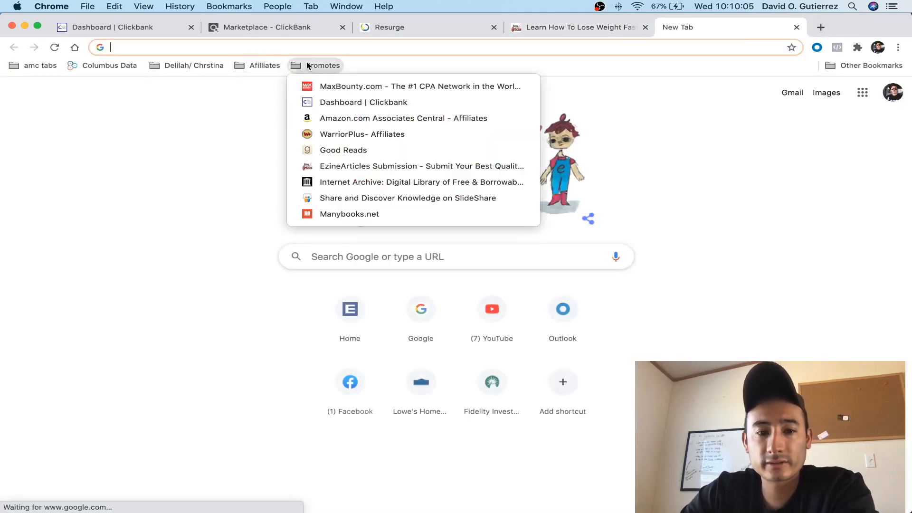
click(347, 151)
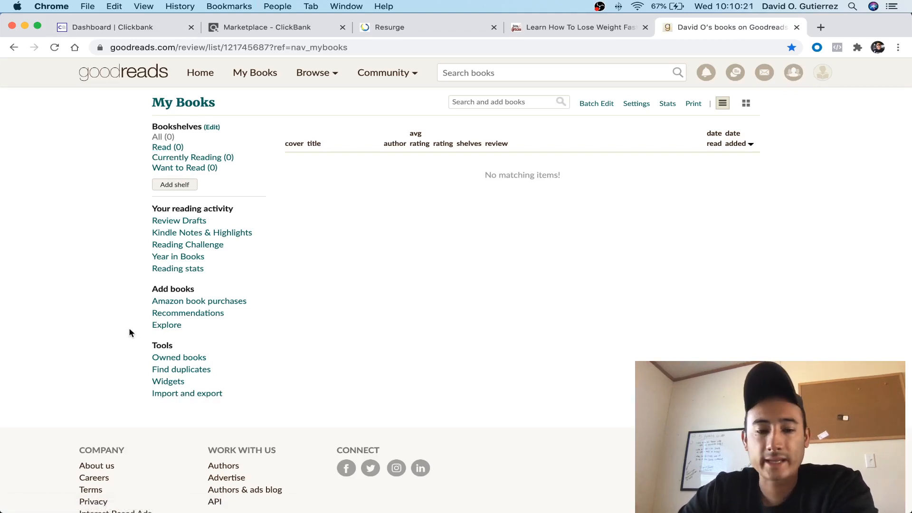
scroll(130, 331, down, 3)
scroll(130, 331, up, 3)
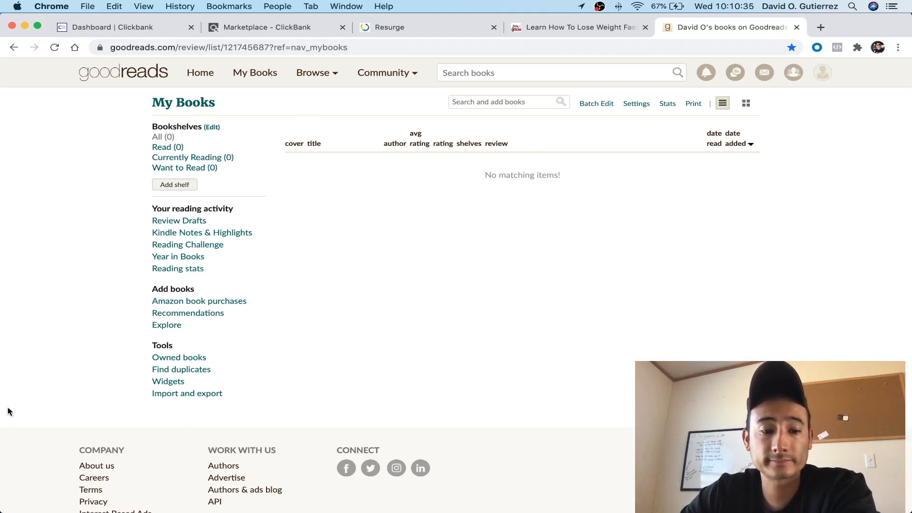
click(796, 27)
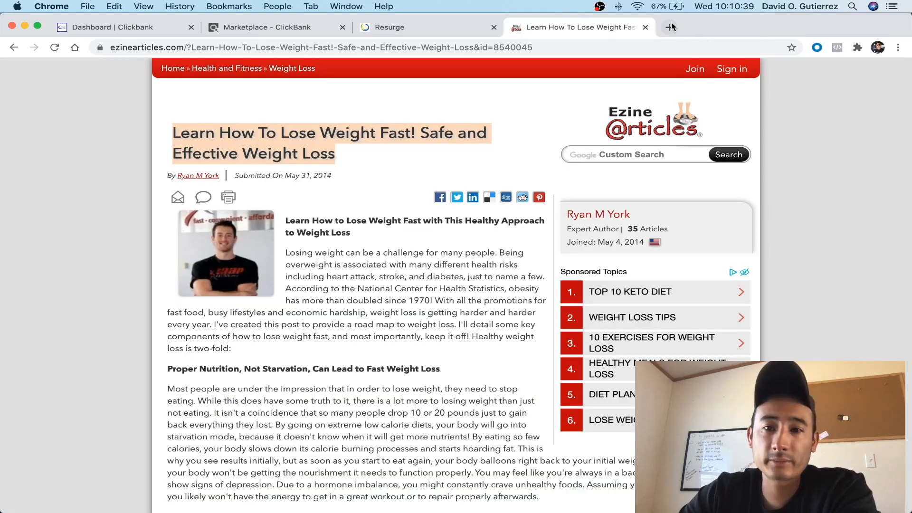
- Open the bookmarked Internet Archive site in a new tab and look over its home page before closing it
click(671, 27)
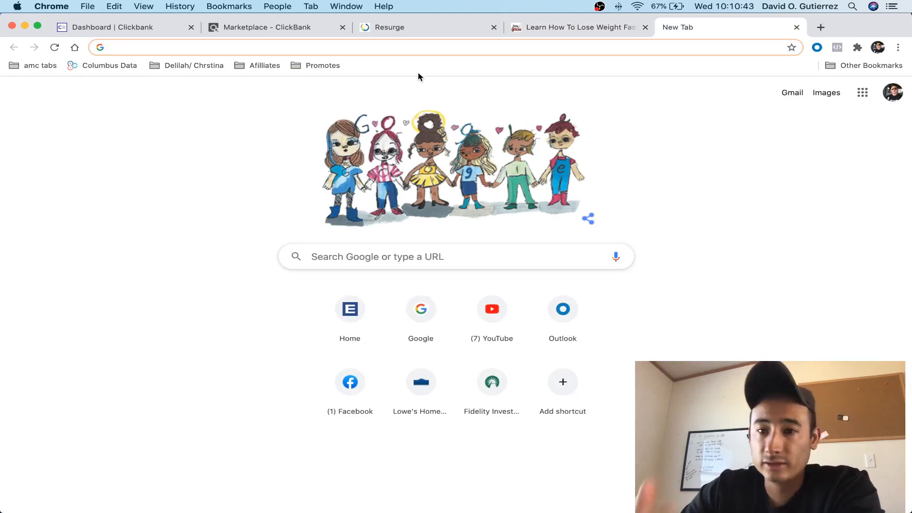
click(313, 66)
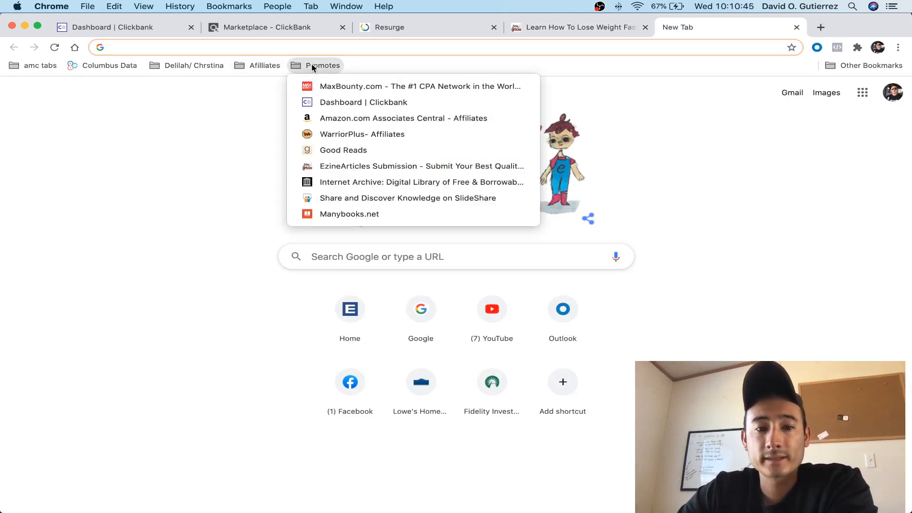
click(359, 182)
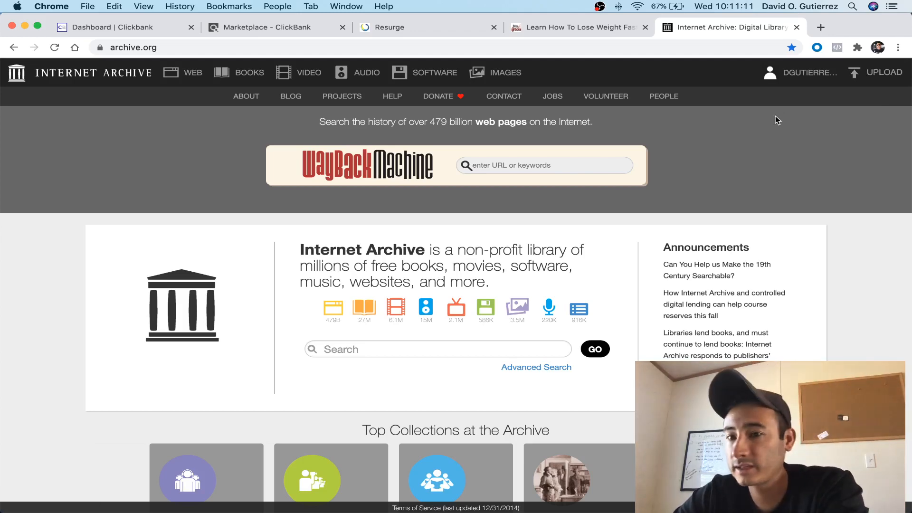
scroll(538, 485, down, 5)
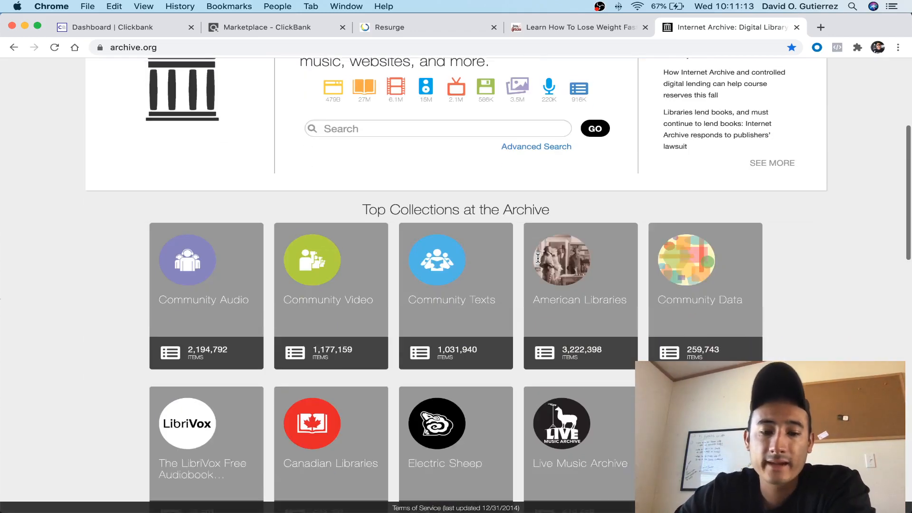
scroll(538, 262, up, 5)
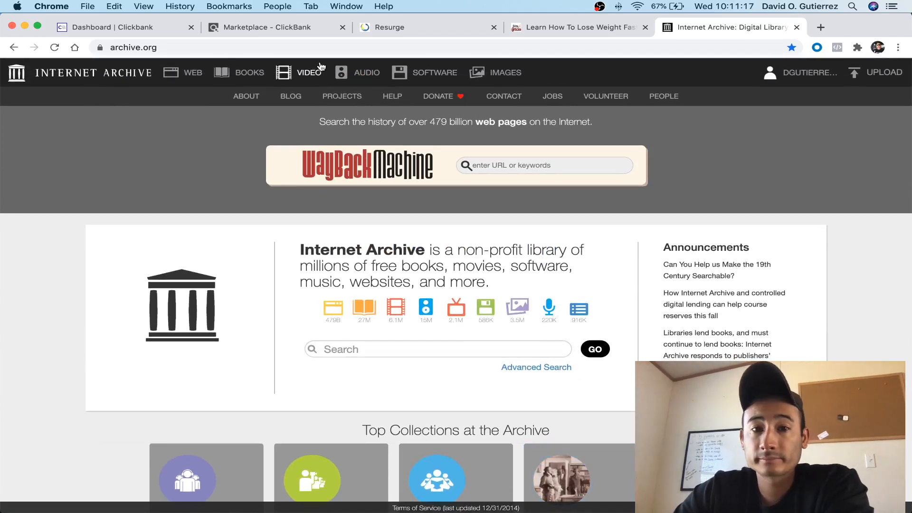
click(797, 27)
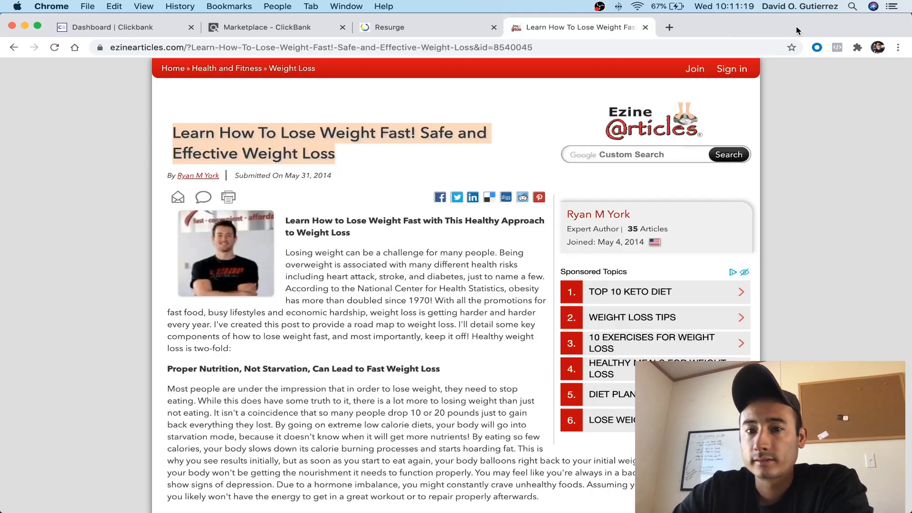
- Open the bookmarked SlideShare site in a new tab, look over its home page and close the tab
click(671, 27)
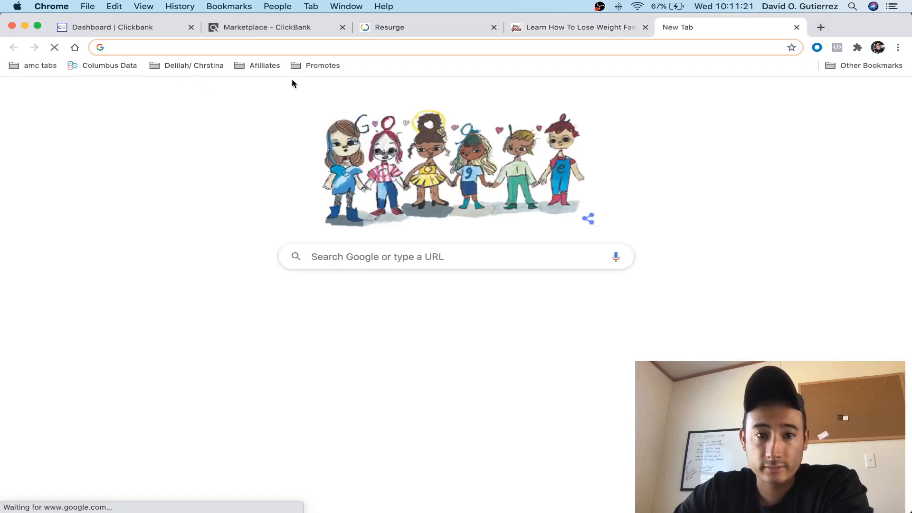
click(318, 67)
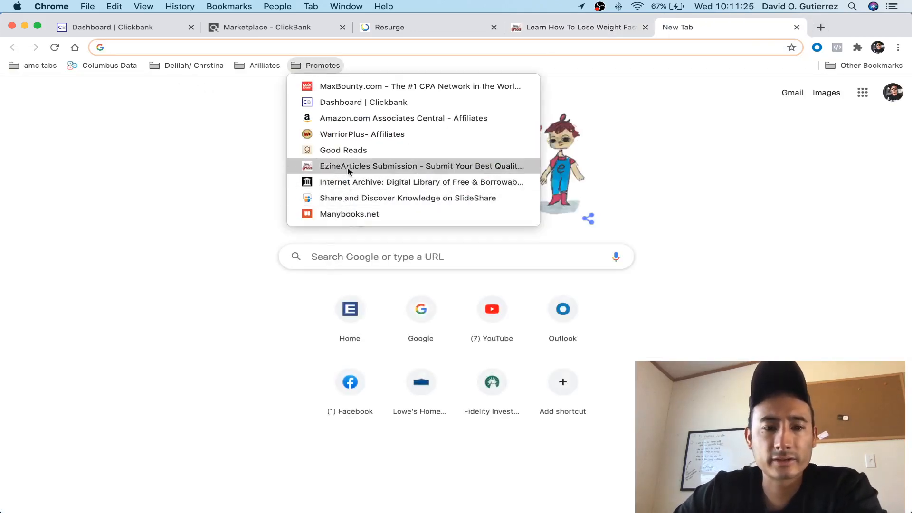
click(357, 198)
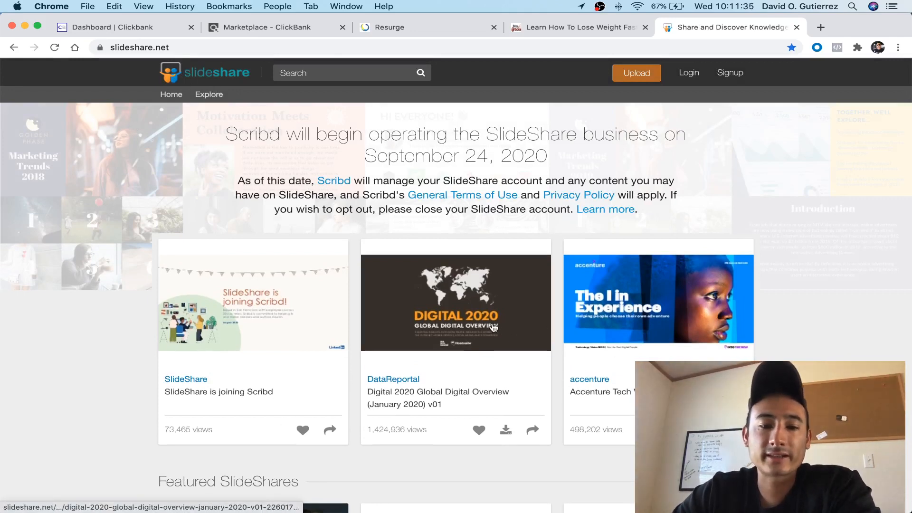
scroll(480, 306, down, 3)
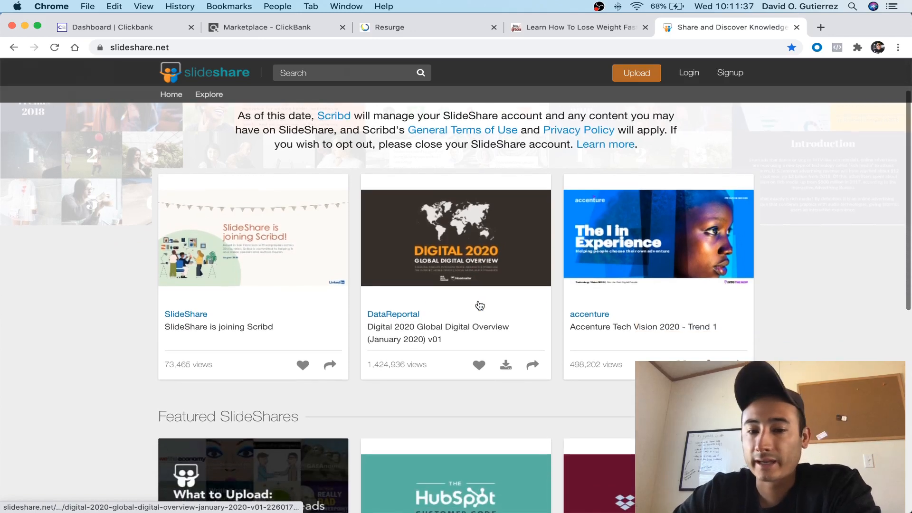
scroll(480, 305, down, 2)
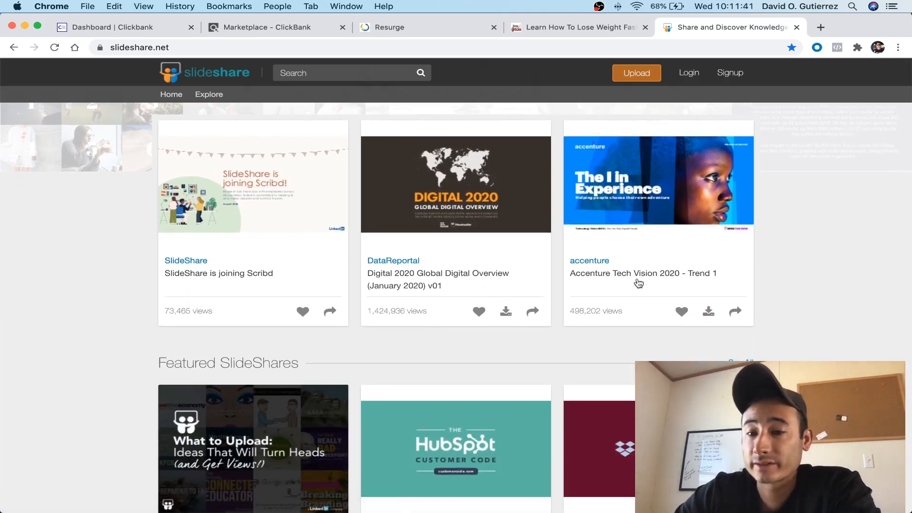
scroll(811, 311, up, 1)
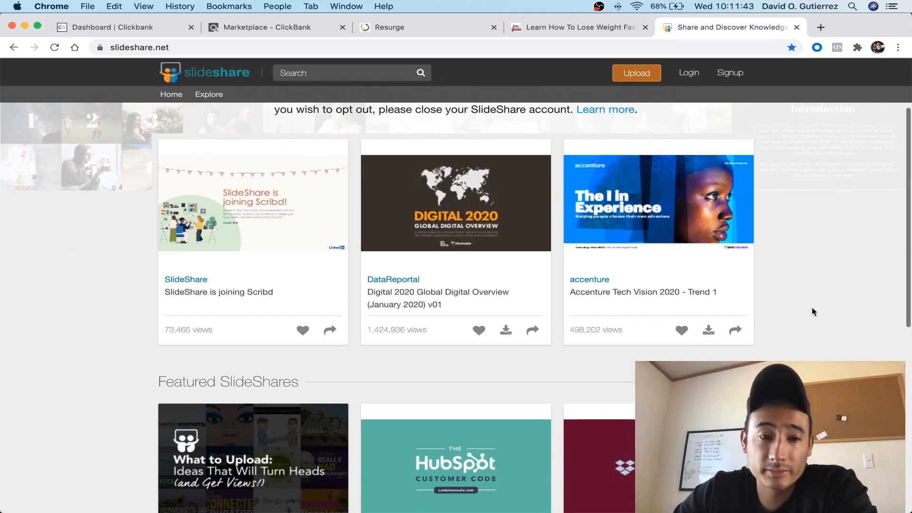
scroll(771, 334, up, 4)
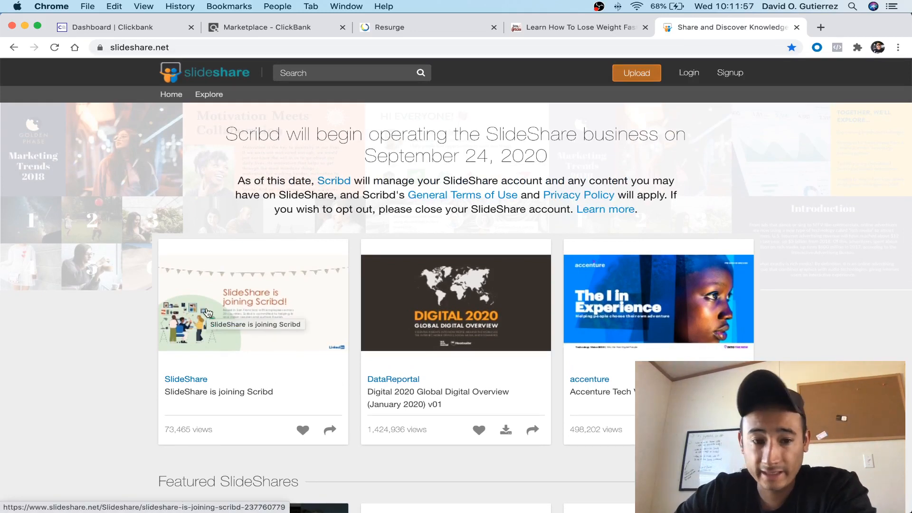
scroll(180, 325, down, 10)
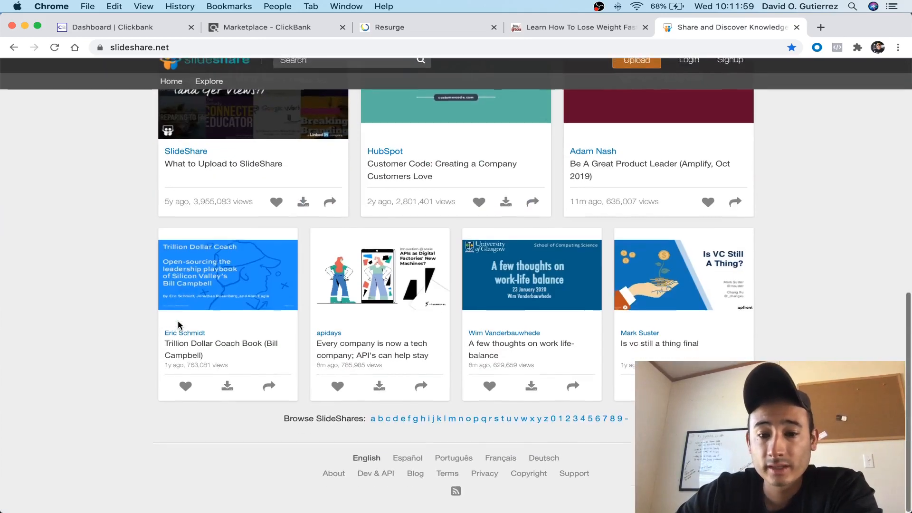
scroll(179, 326, up, 10)
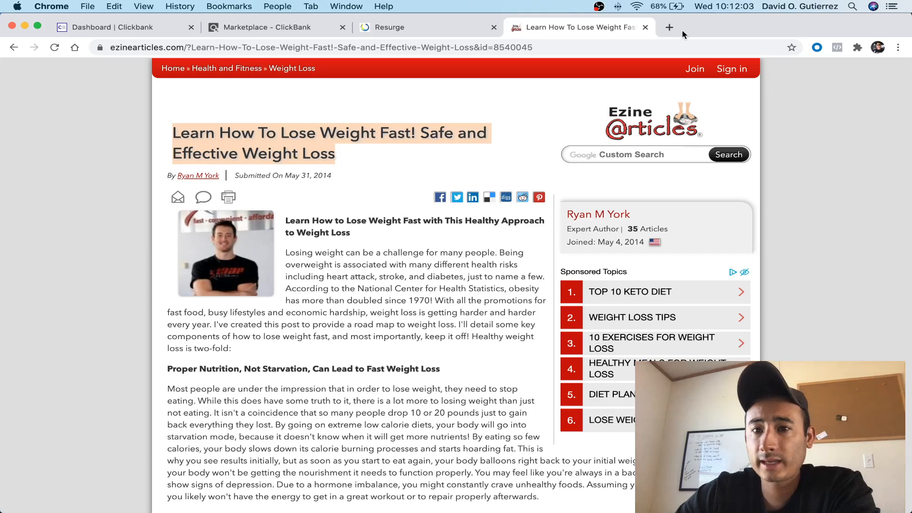
- Open the bookmarked Manybooks.net site in a new tab and check the account options under My Profile
click(669, 27)
click(311, 65)
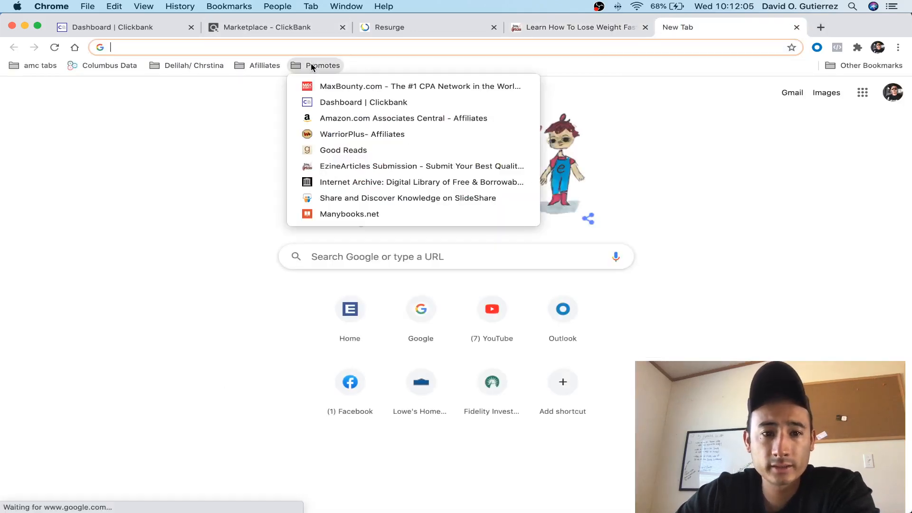
click(338, 214)
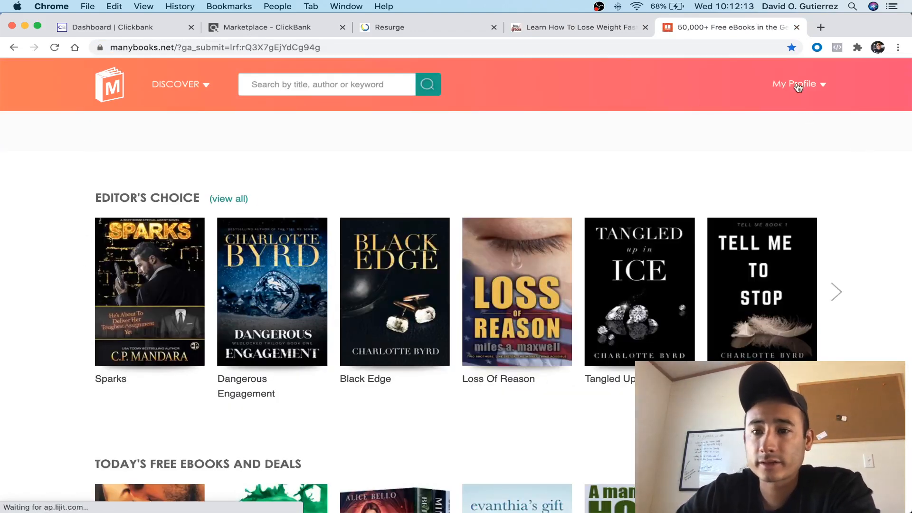
click(802, 85)
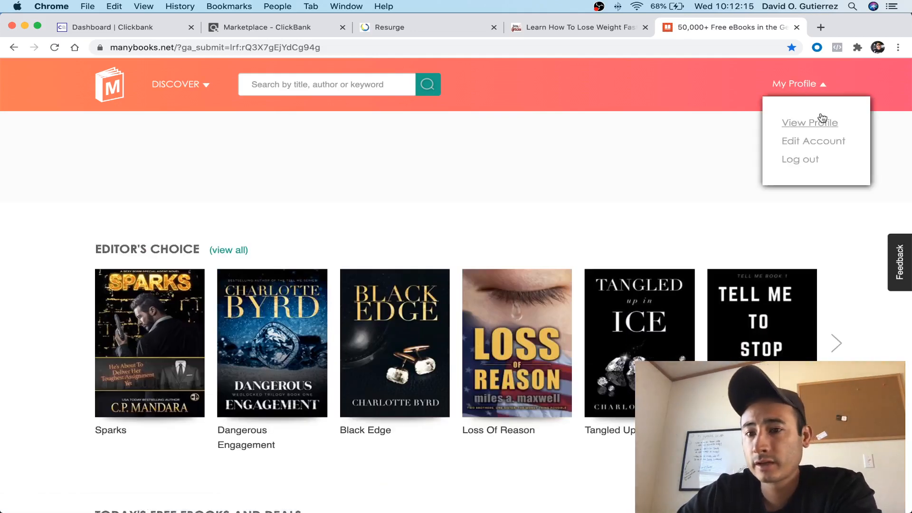
click(675, 85)
scroll(70, 302, down, 2)
scroll(70, 300, up, 2)
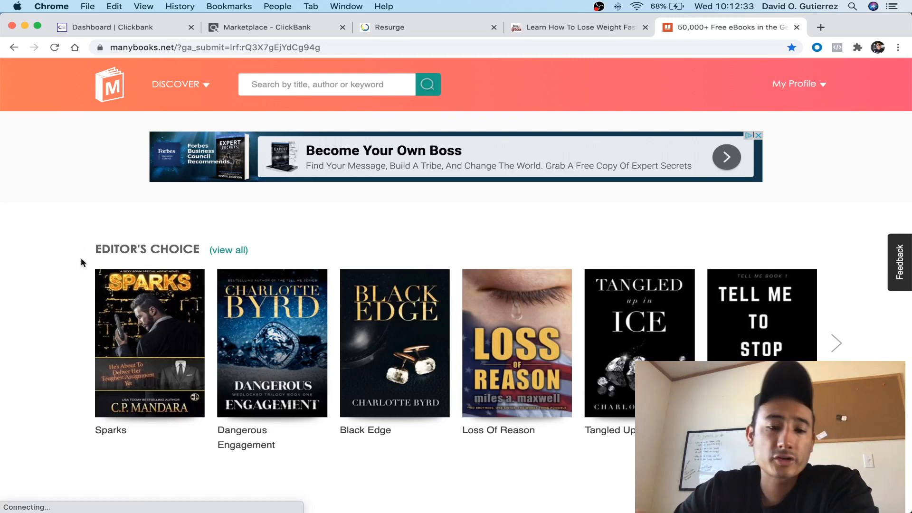
- Look through the book sections of the Manybooks home page down to Recently Answered Questions before closing the site's tab
scroll(81, 260, down, 10)
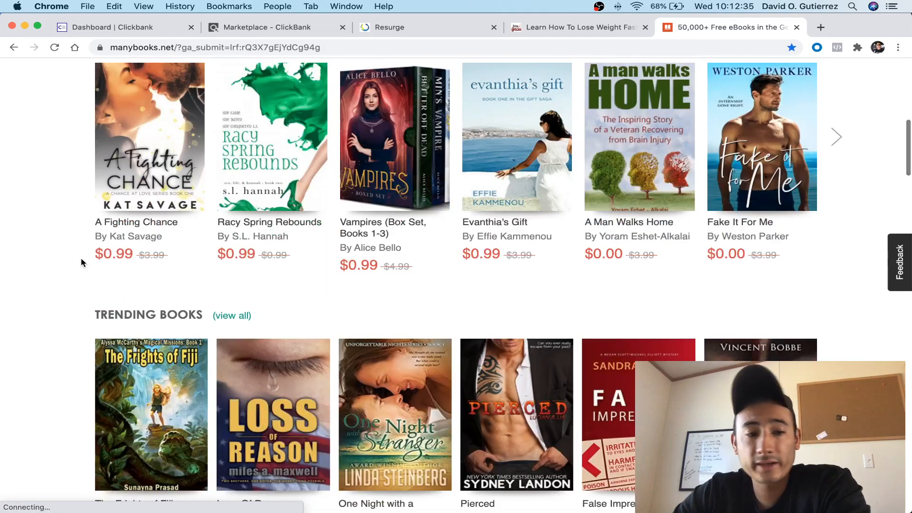
scroll(81, 262, up, 1)
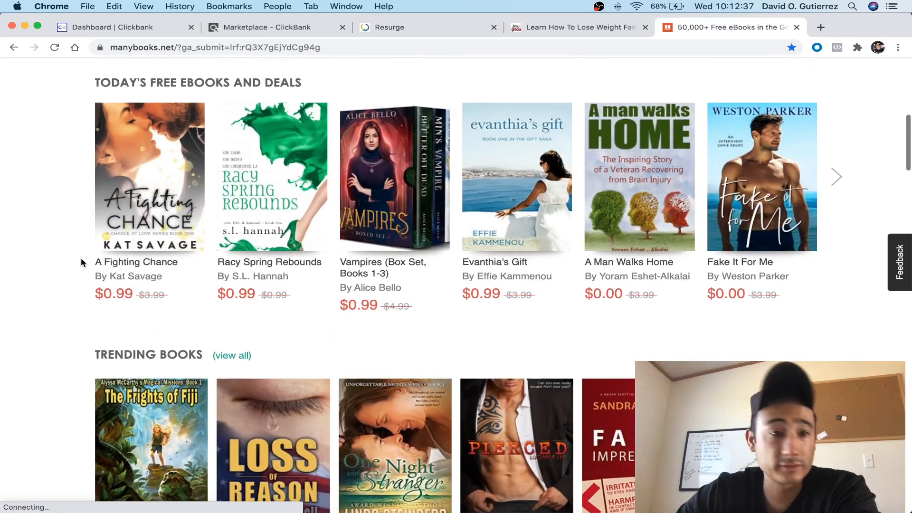
scroll(80, 260, down, 15)
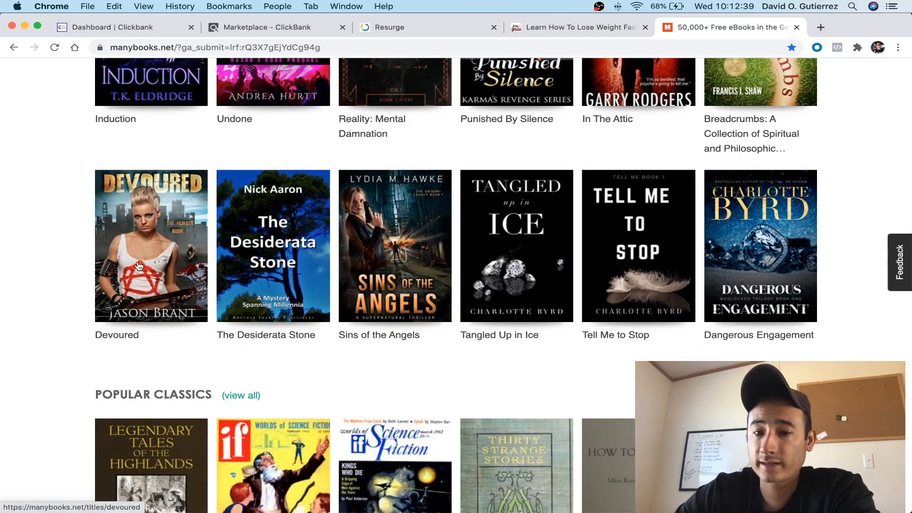
scroll(139, 265, down, 18)
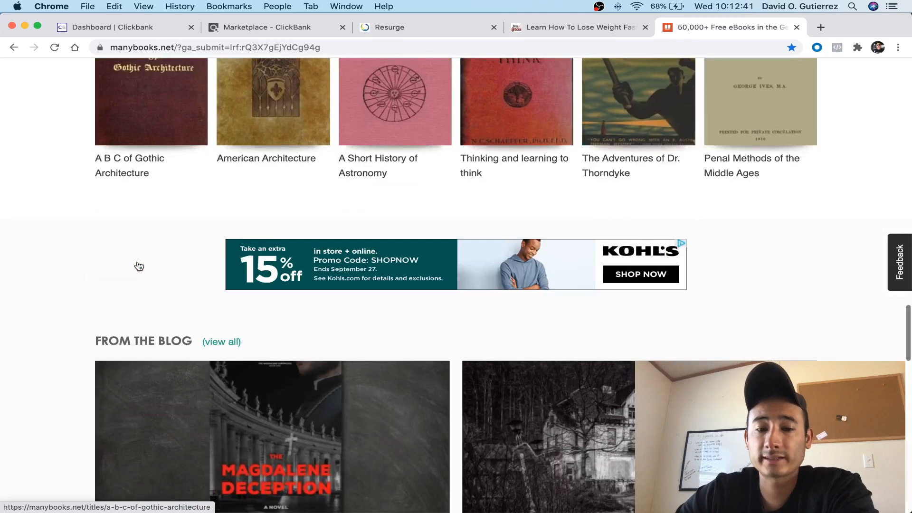
scroll(139, 263, down, 20)
scroll(138, 261, up, 7)
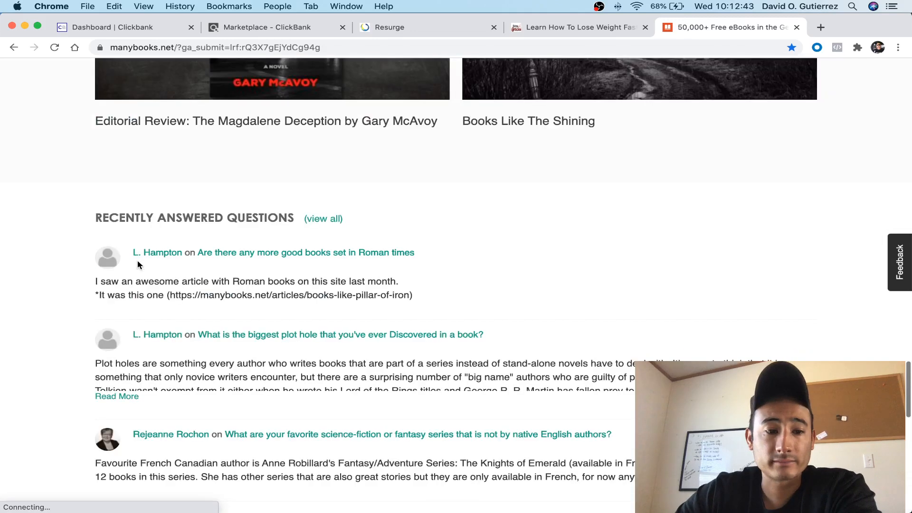
scroll(138, 260, up, 20)
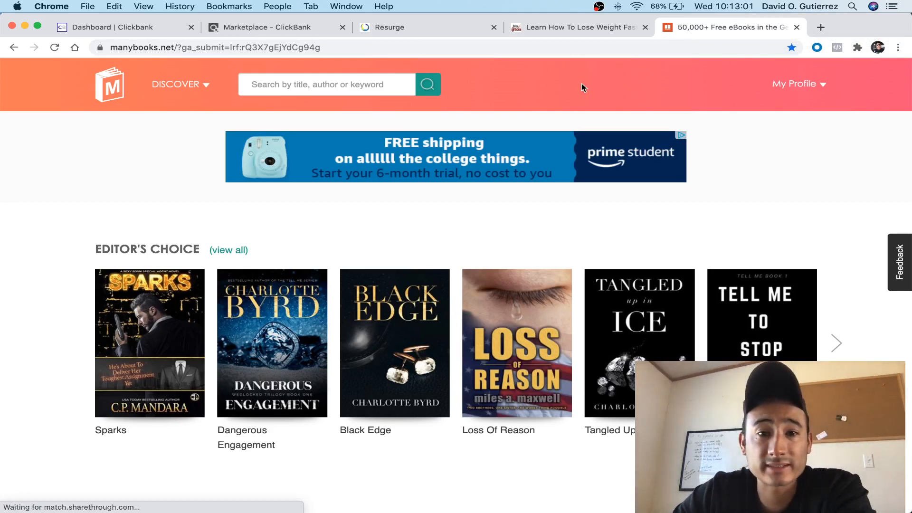
click(797, 28)
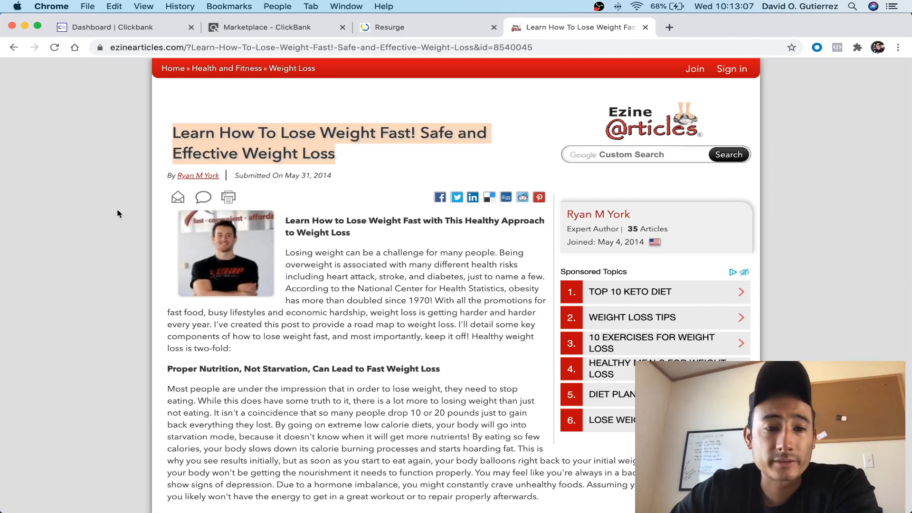
- Return from the weight-loss article to the EzineArticles search results for "how to lose weight" and browse the listed articles
click(290, 100)
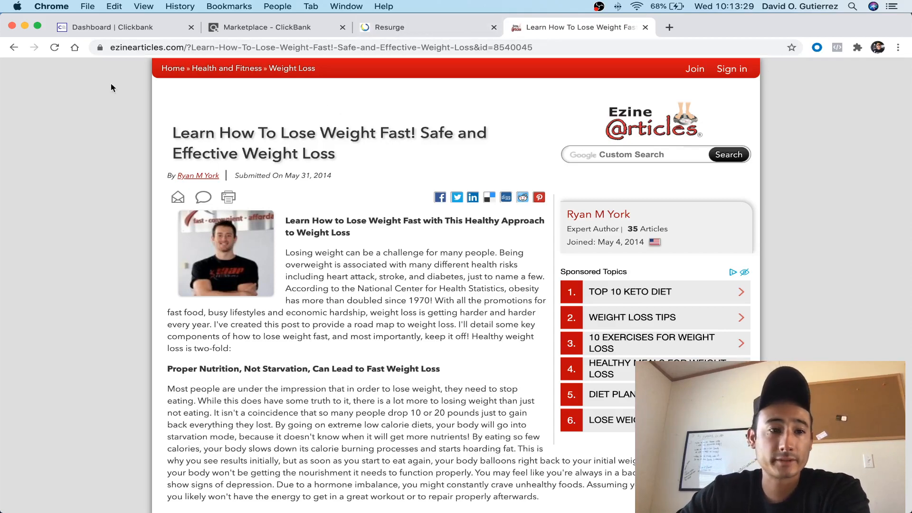
click(13, 48)
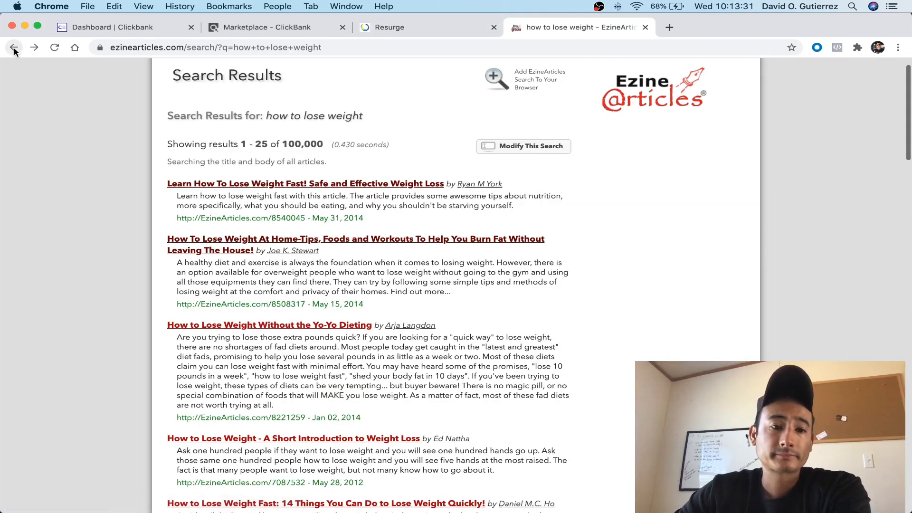
scroll(360, 205, down, 5)
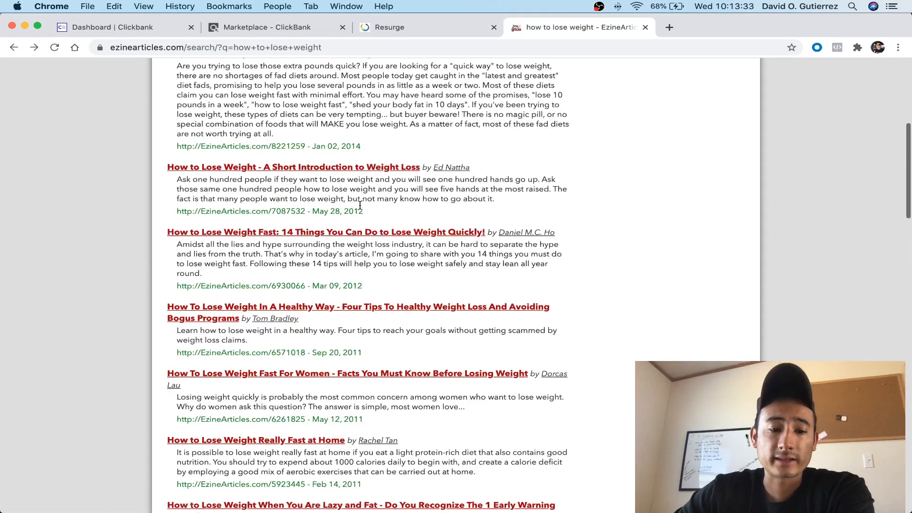
scroll(360, 206, down, 10)
scroll(360, 205, up, 15)
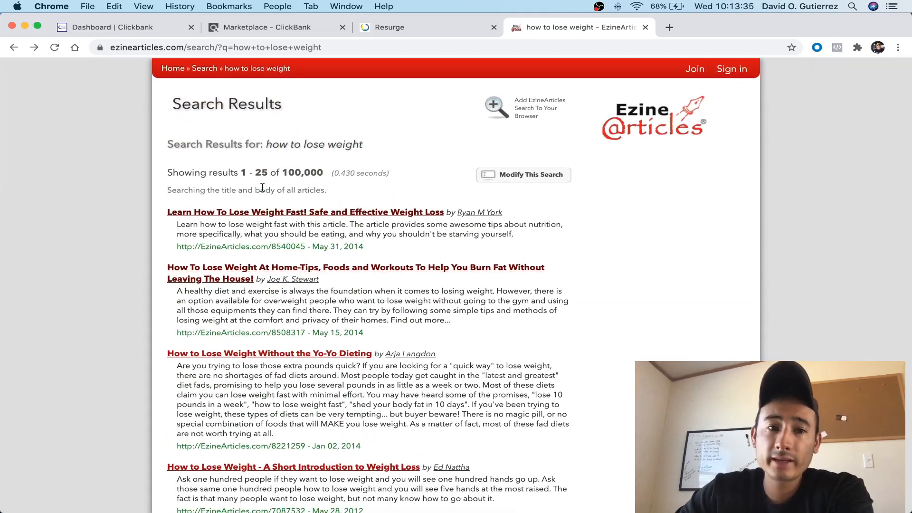
- Check the open Resurge sales page and return to the EzineArticles results to review further article choices
click(415, 25)
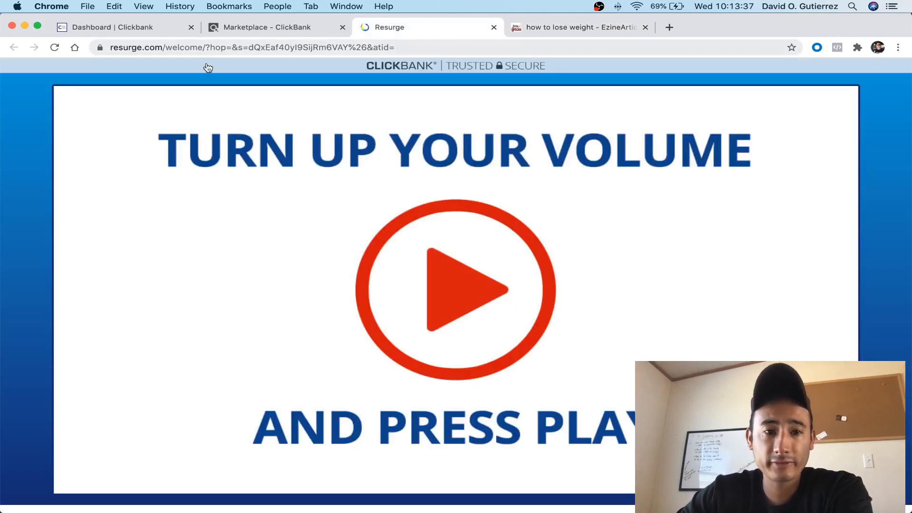
click(616, 32)
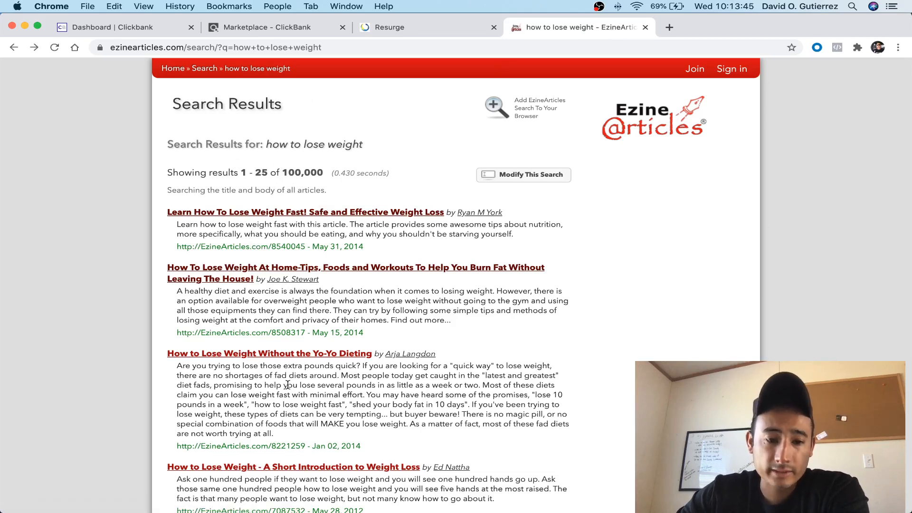
scroll(287, 384, down, 3)
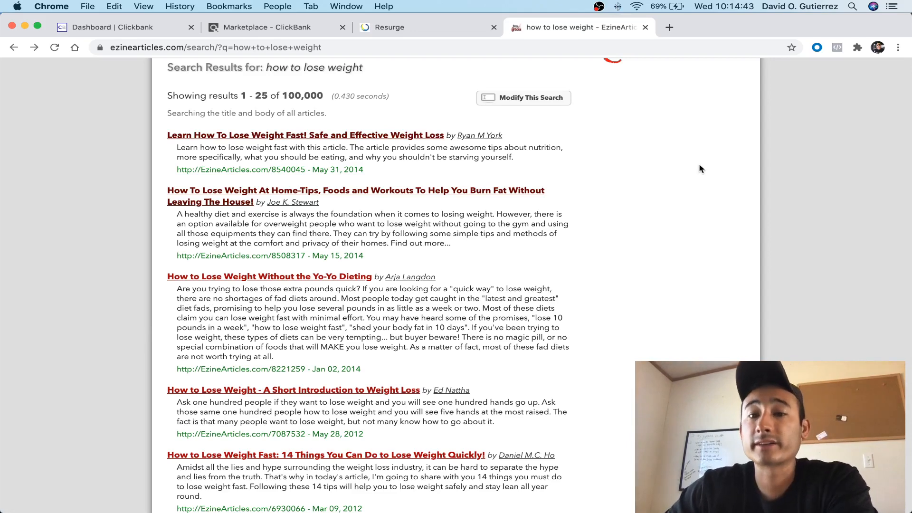
scroll(703, 181, down, 1)
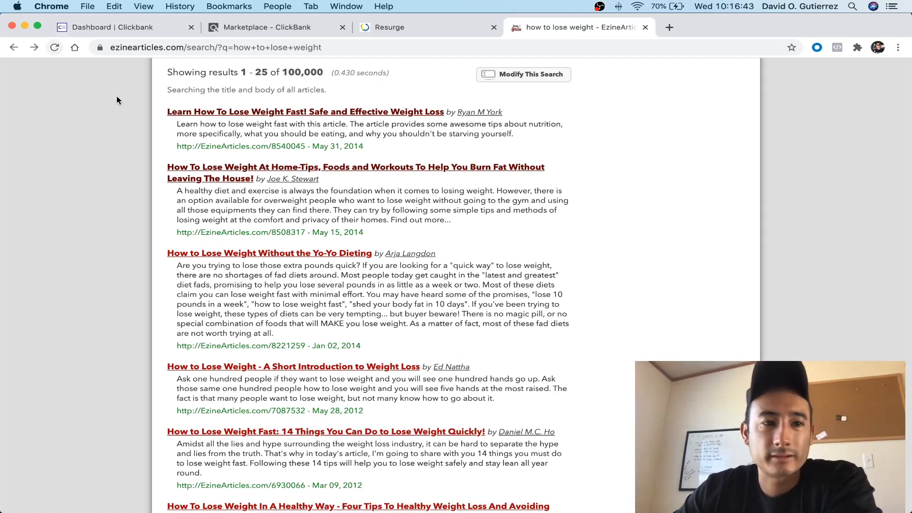
- Minimize the browser window, review the PDF eBook back to its first page and close it
click(26, 27)
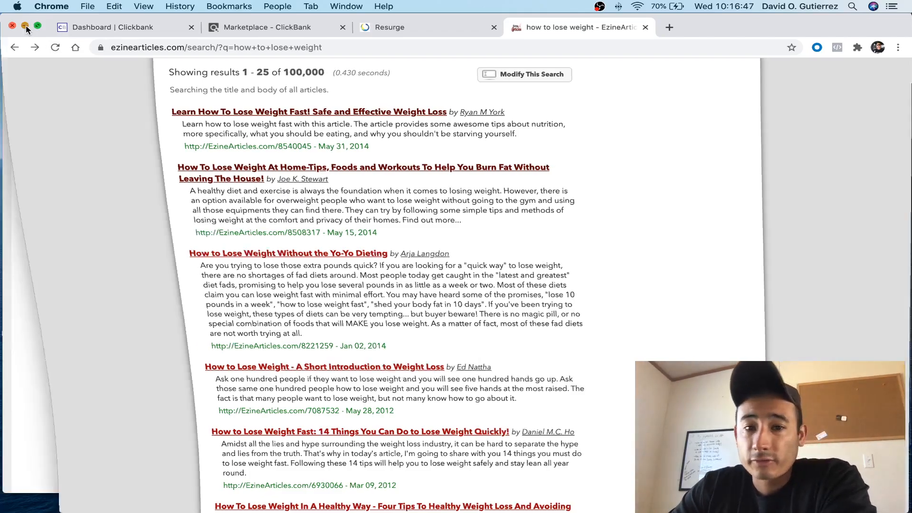
scroll(192, 199, up, 15)
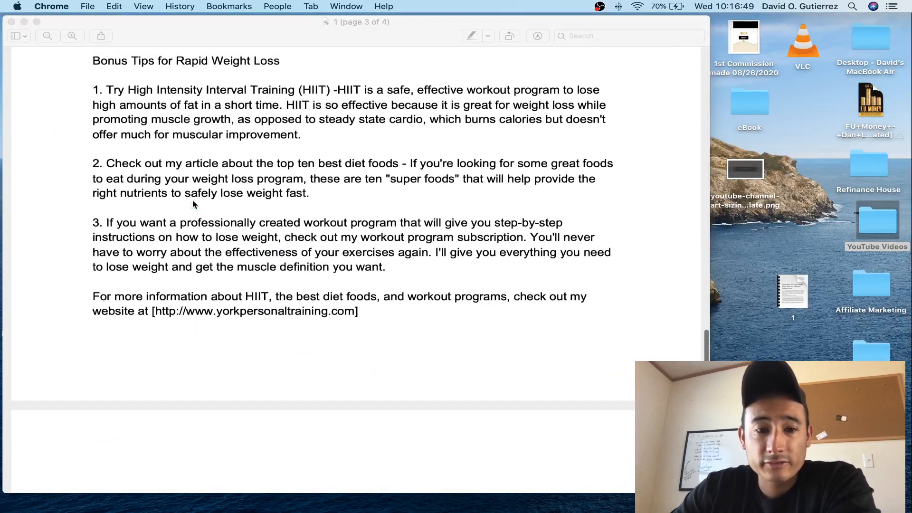
scroll(193, 205, up, 10)
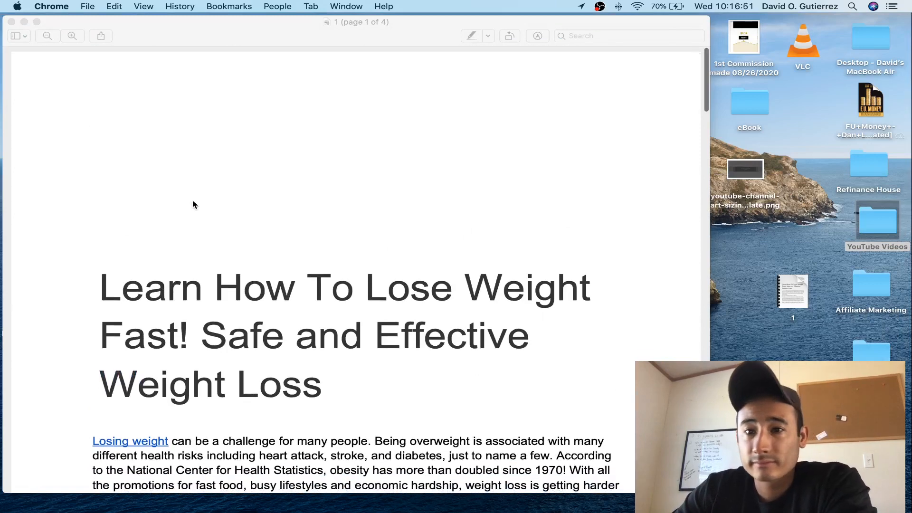
click(12, 22)
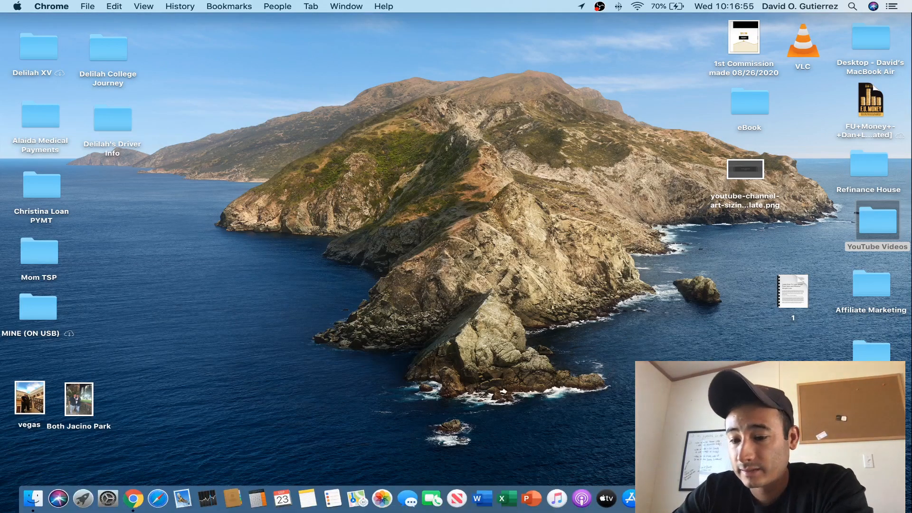
click(741, 498)
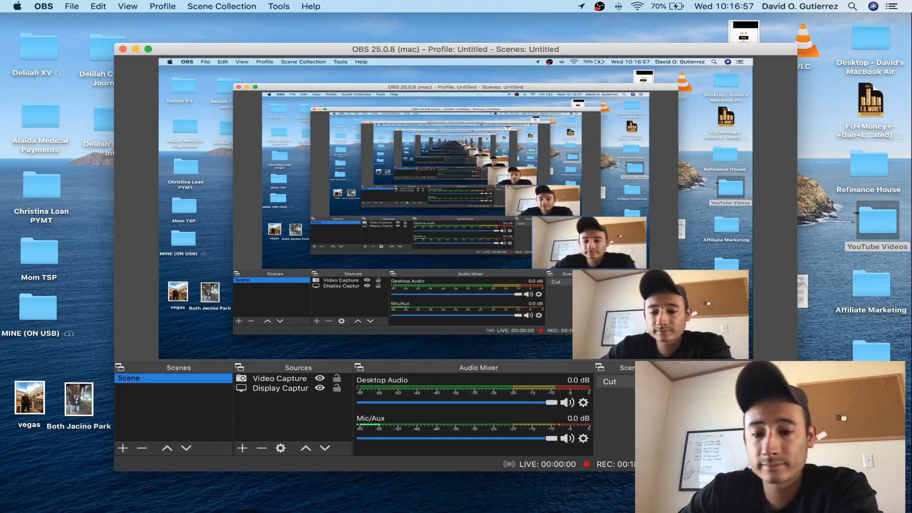